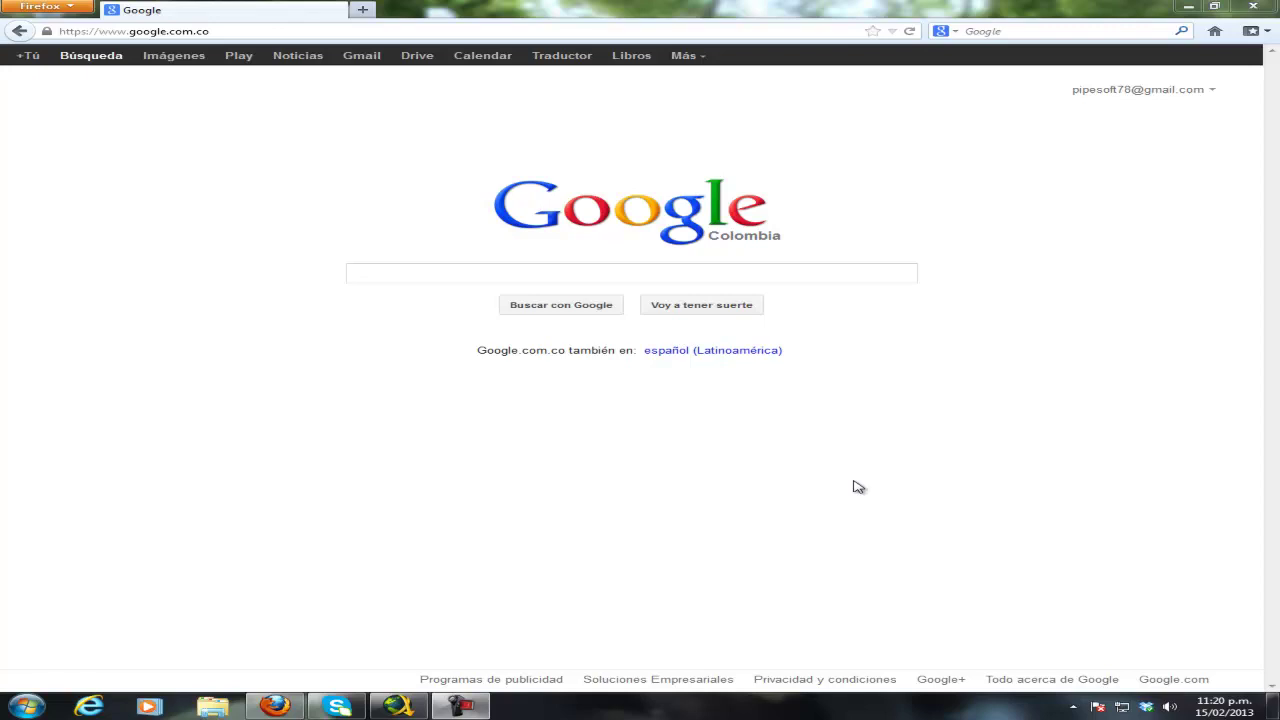
- Go to the school website at cosfa.edu.co in Firefox
click(276, 32)
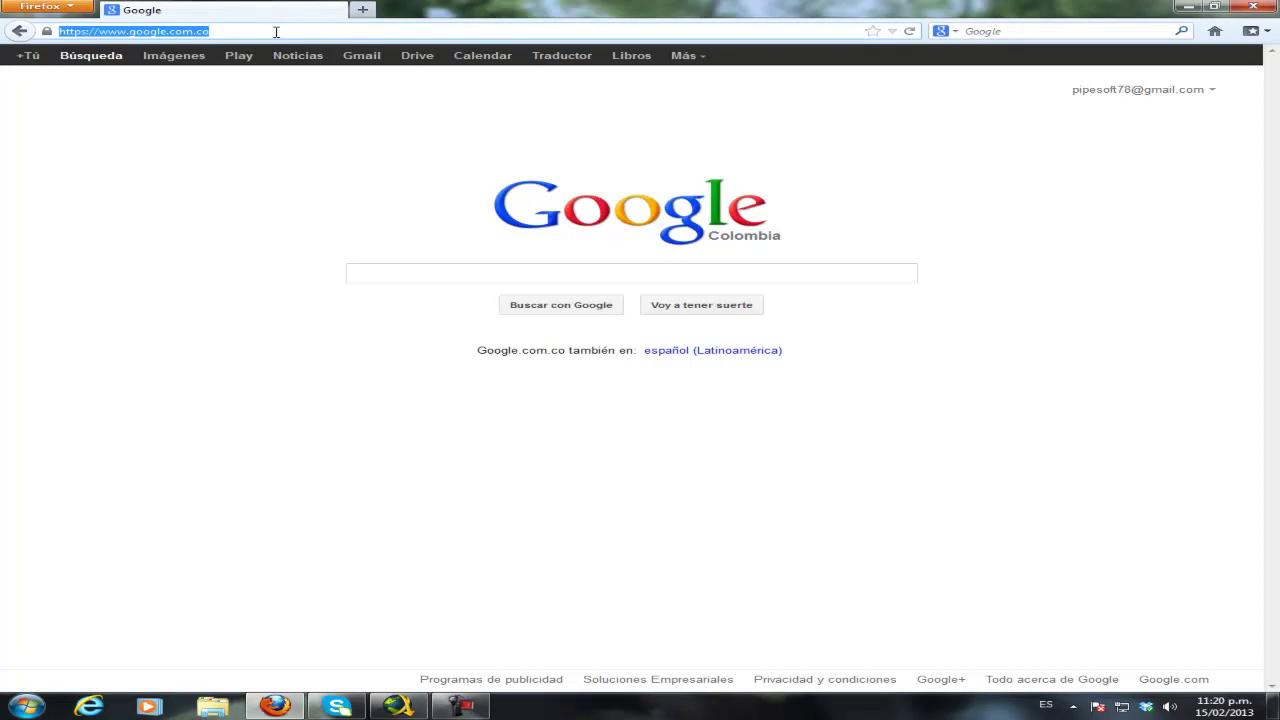
text(www.cosfa.edu.co/)
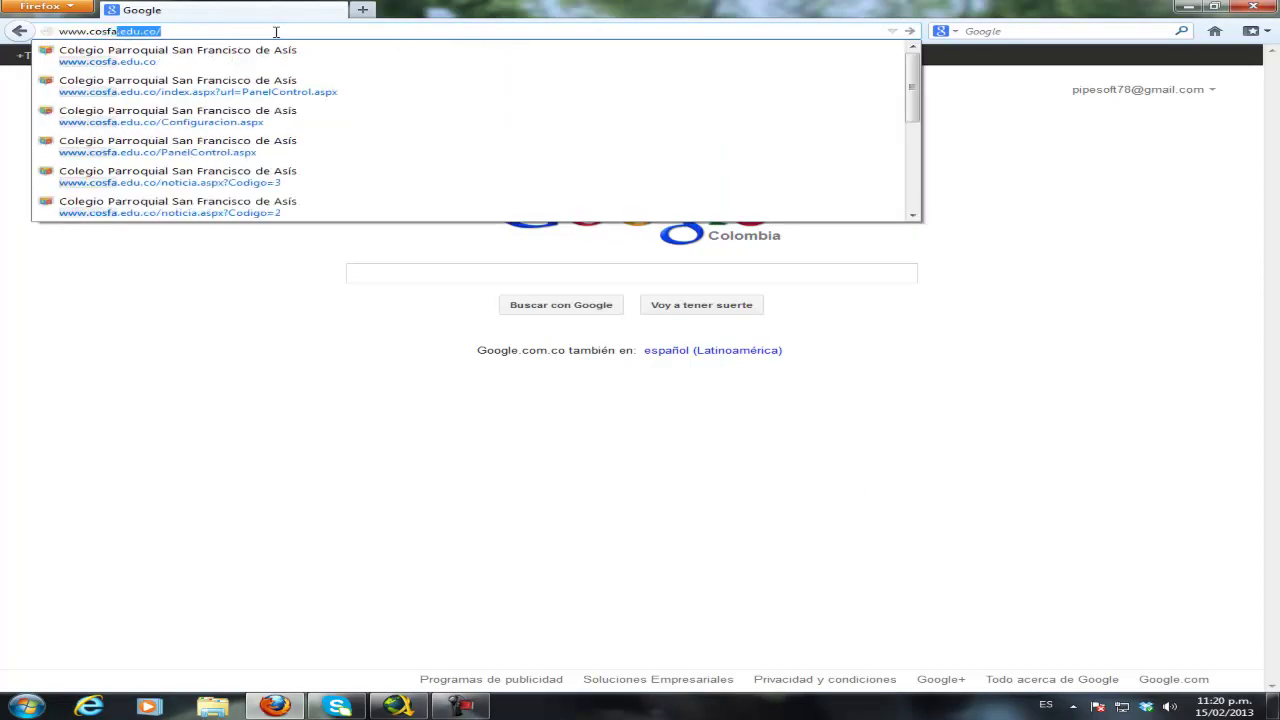
key(Return)
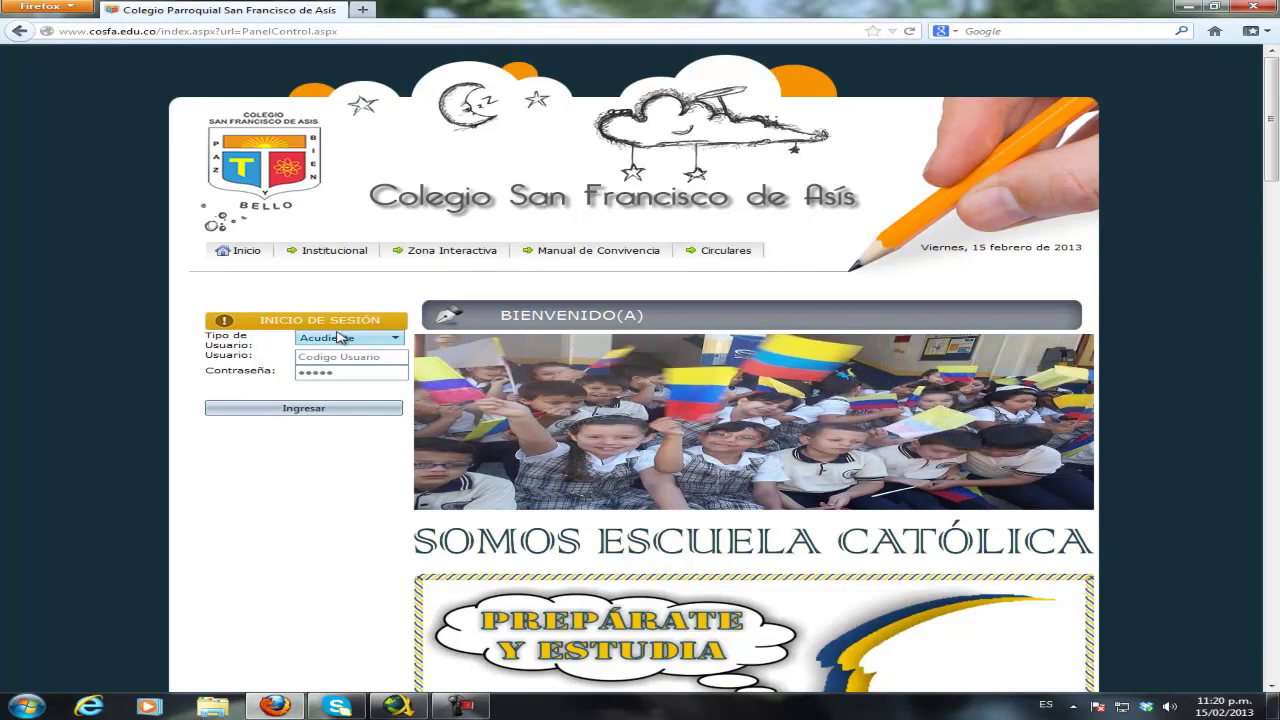
- Set the portal login's user type (Tipo de Usuario) to Docente
click(329, 357)
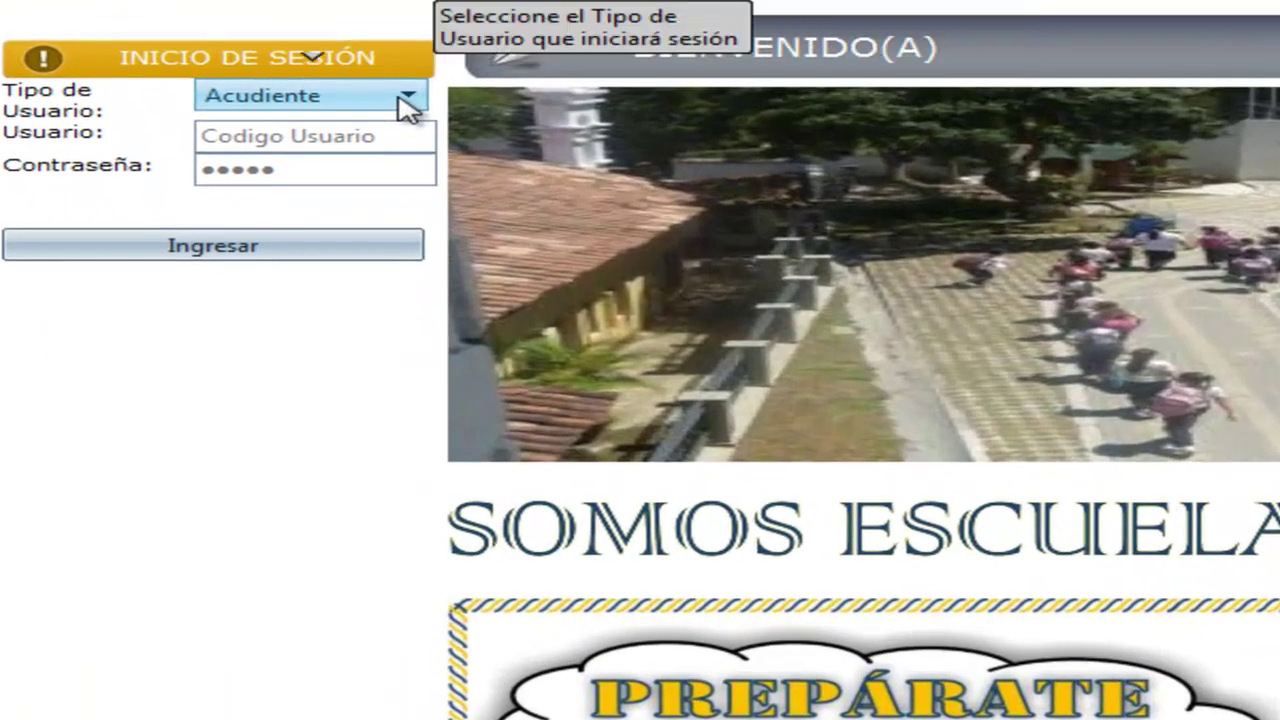
click(394, 338)
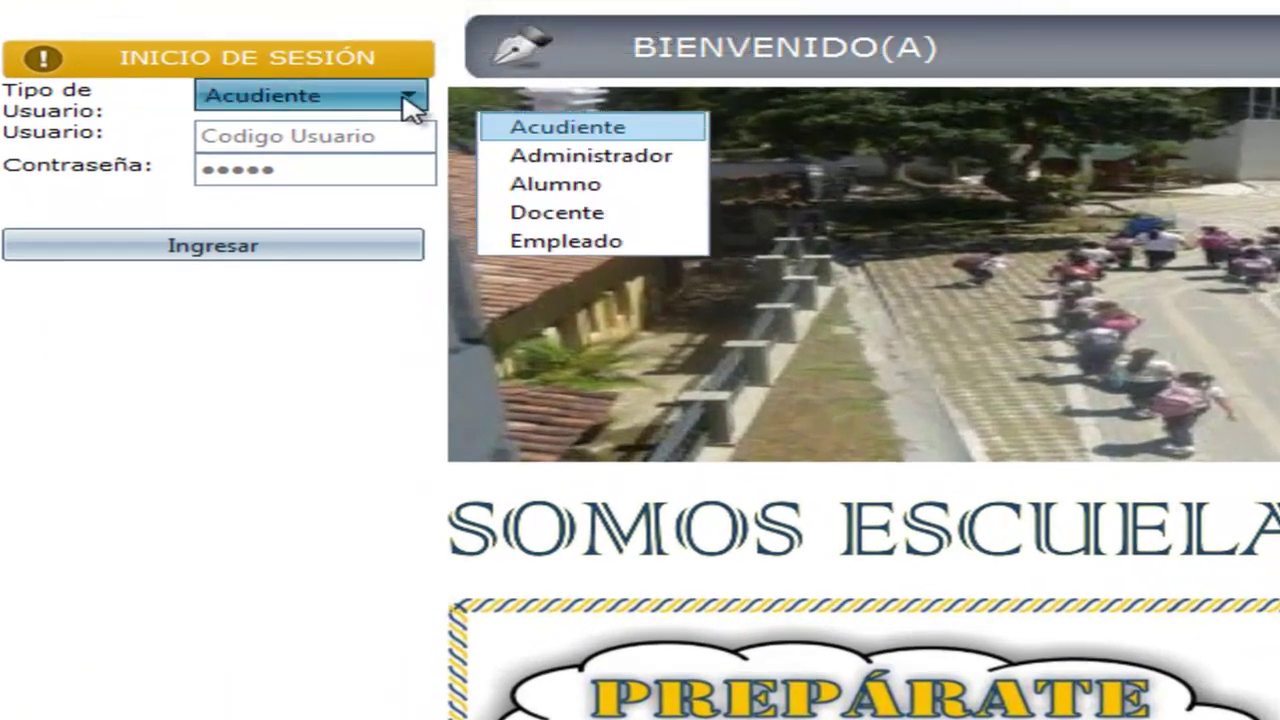
click(563, 214)
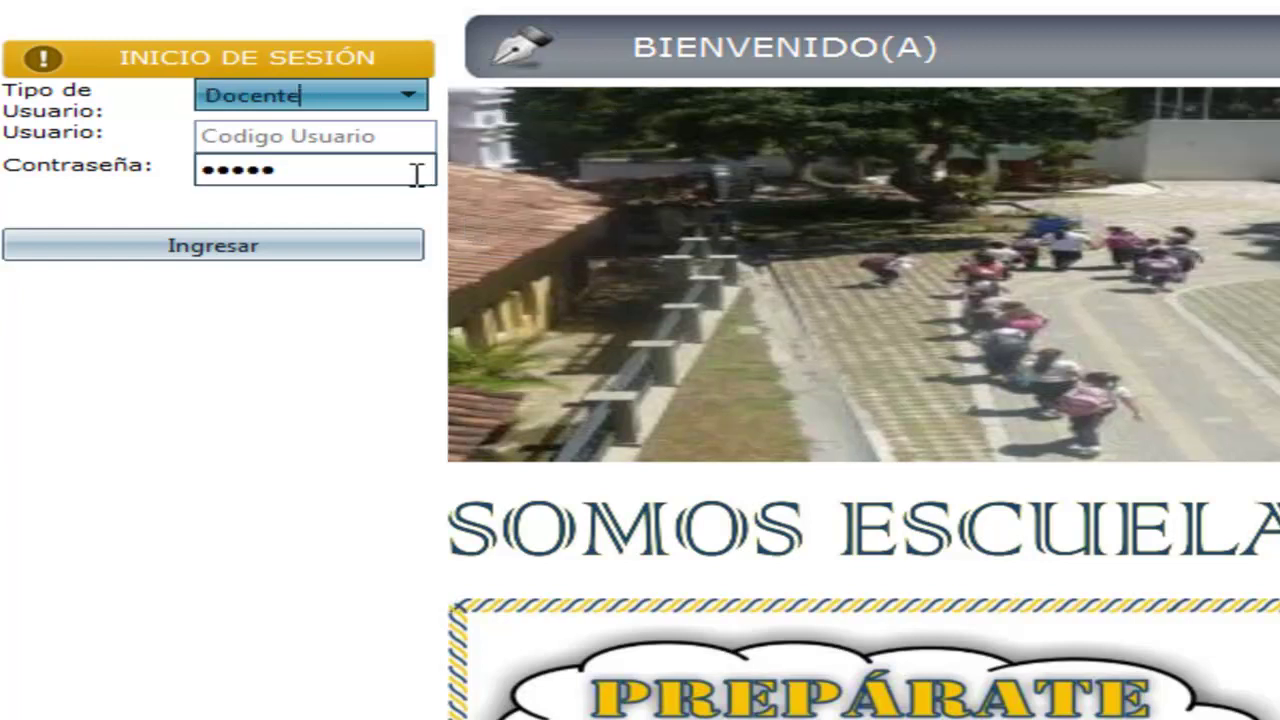
- Enter the teacher's user code and password, then sign in to the portal
click(343, 136)
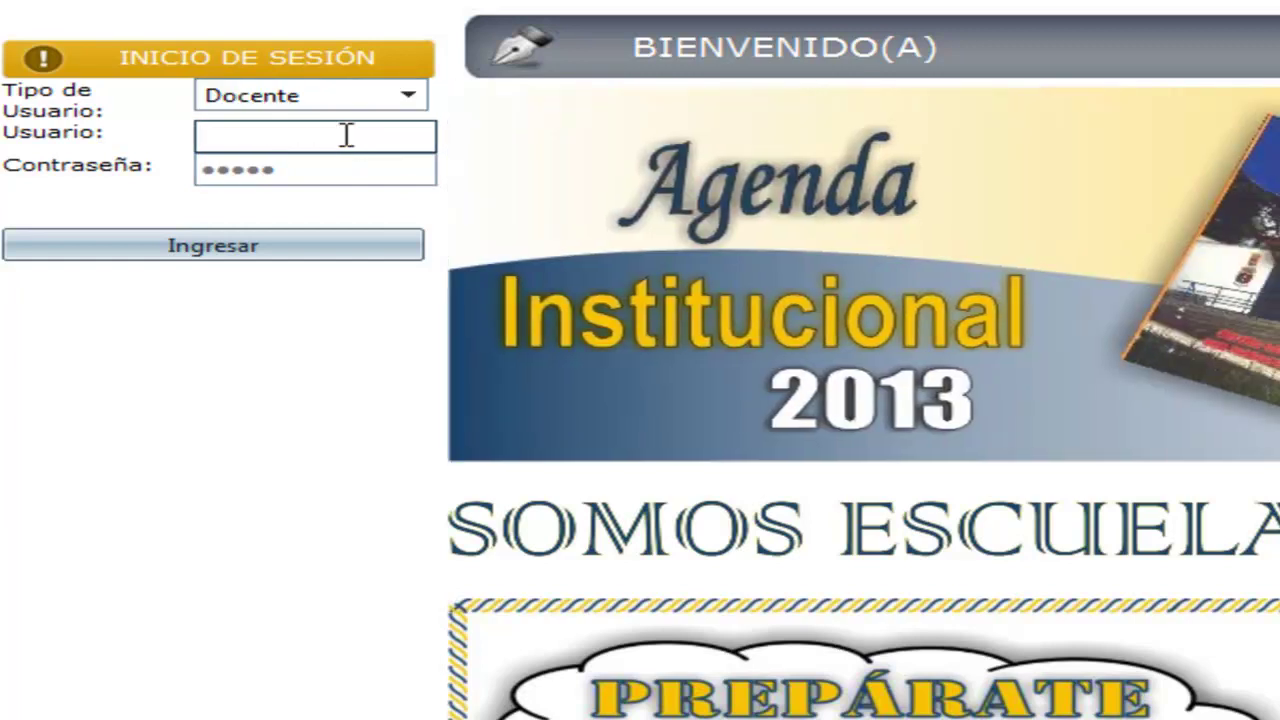
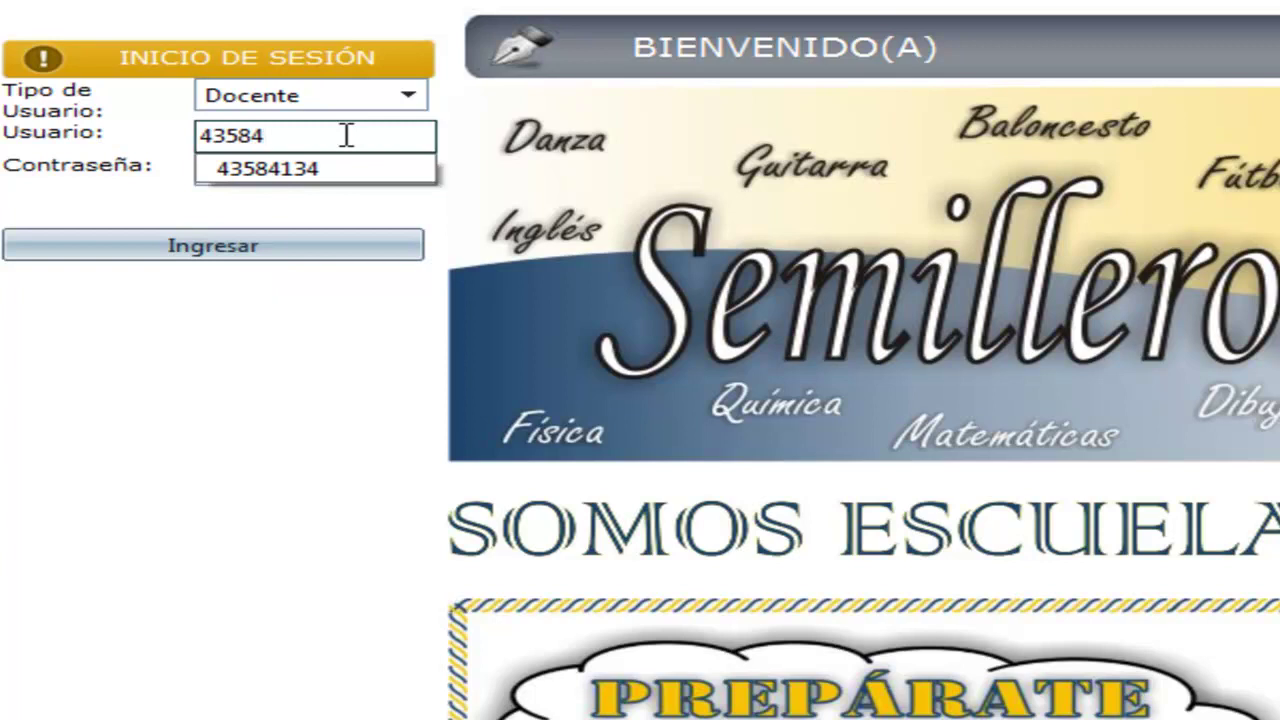
click(240, 172)
key(BackSpace)
key(BackSpace)
key(BackSpace)
key(BackSpace)
key(BackSpace)
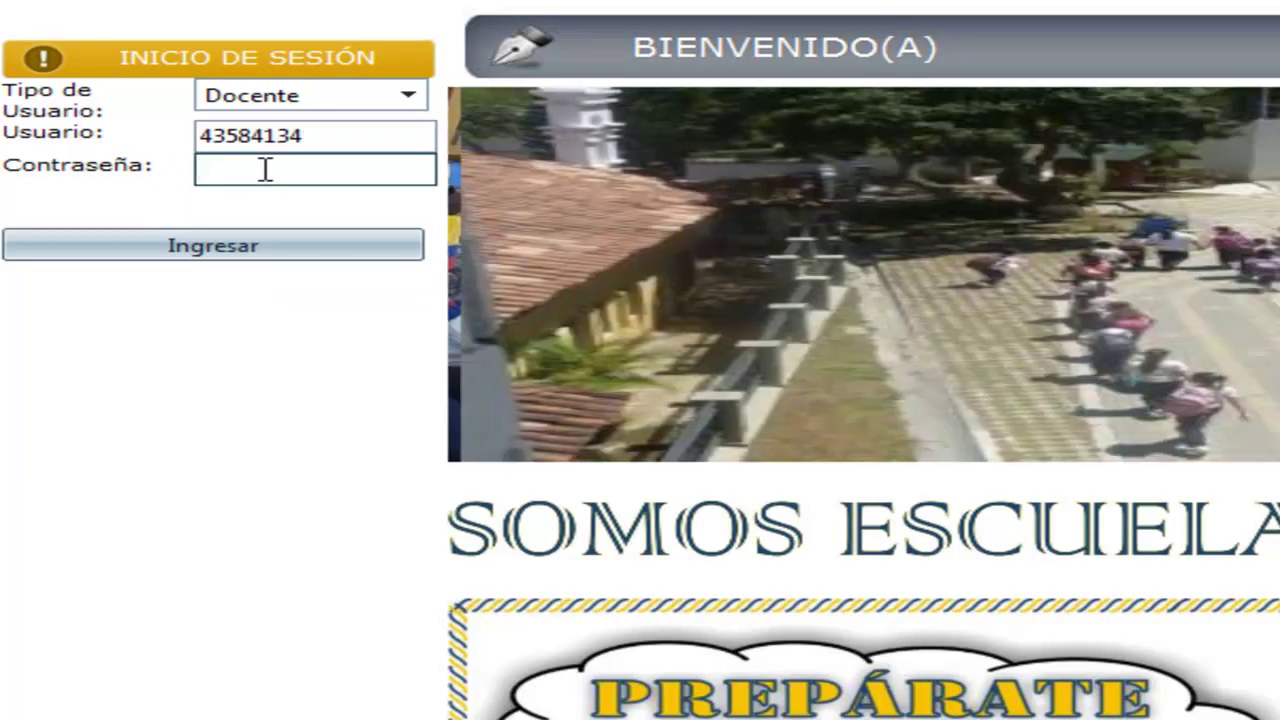
text(••••••)
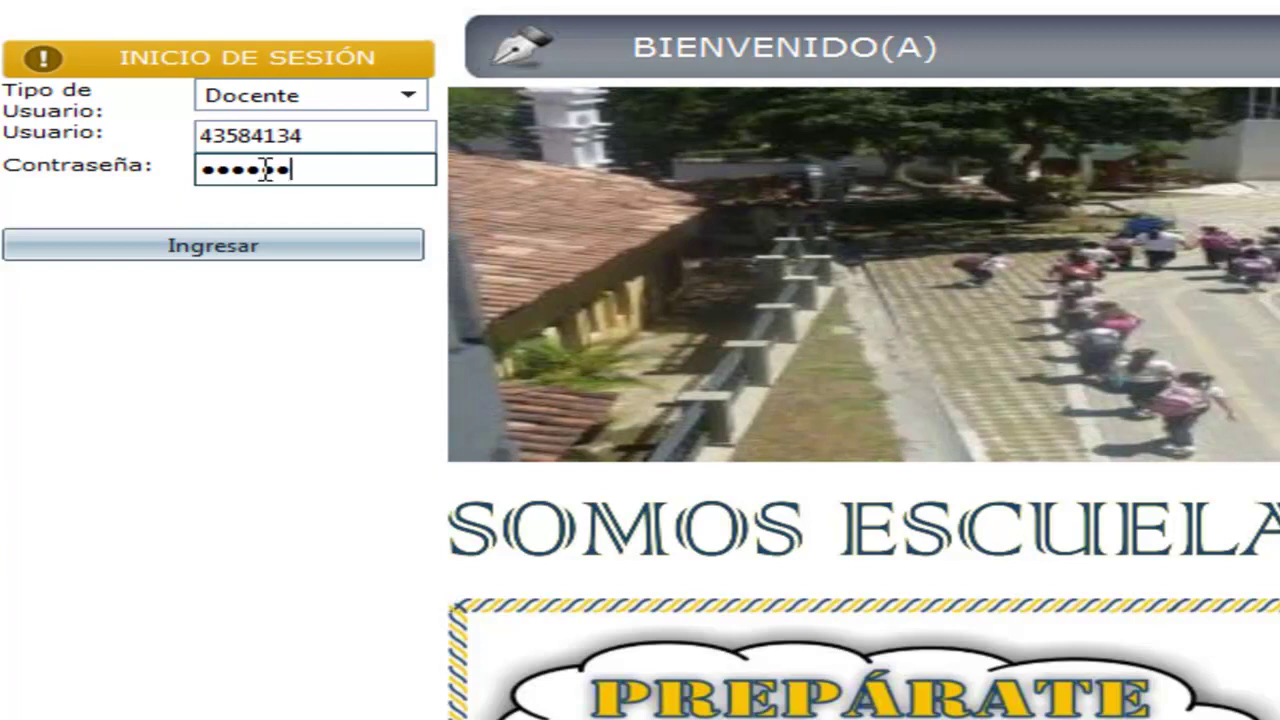
text(••••)
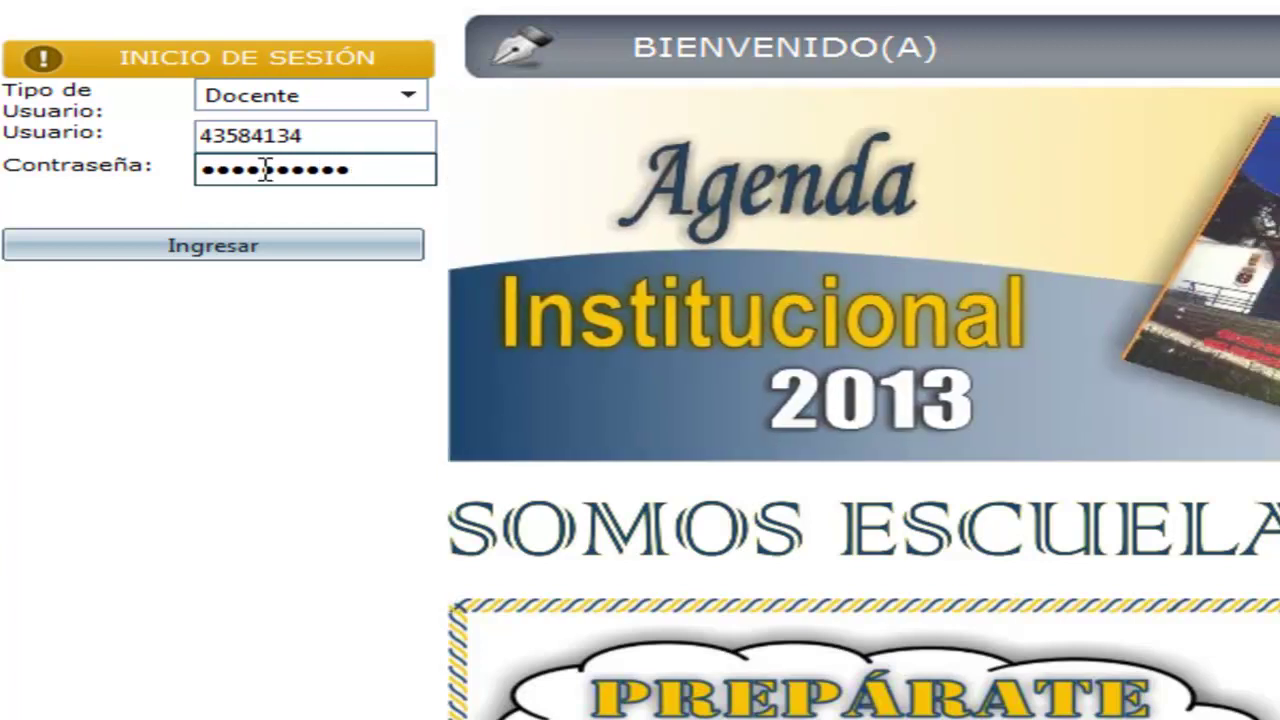
click(289, 137)
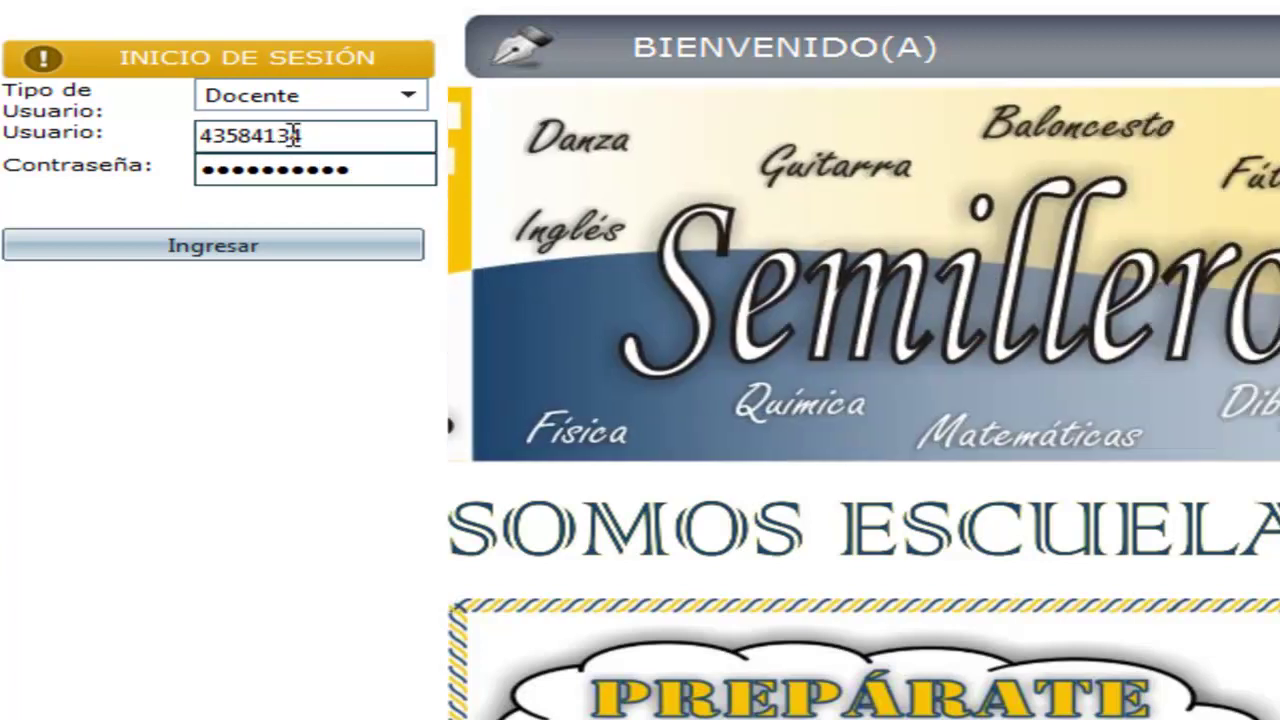
drag(313, 135, 196, 135)
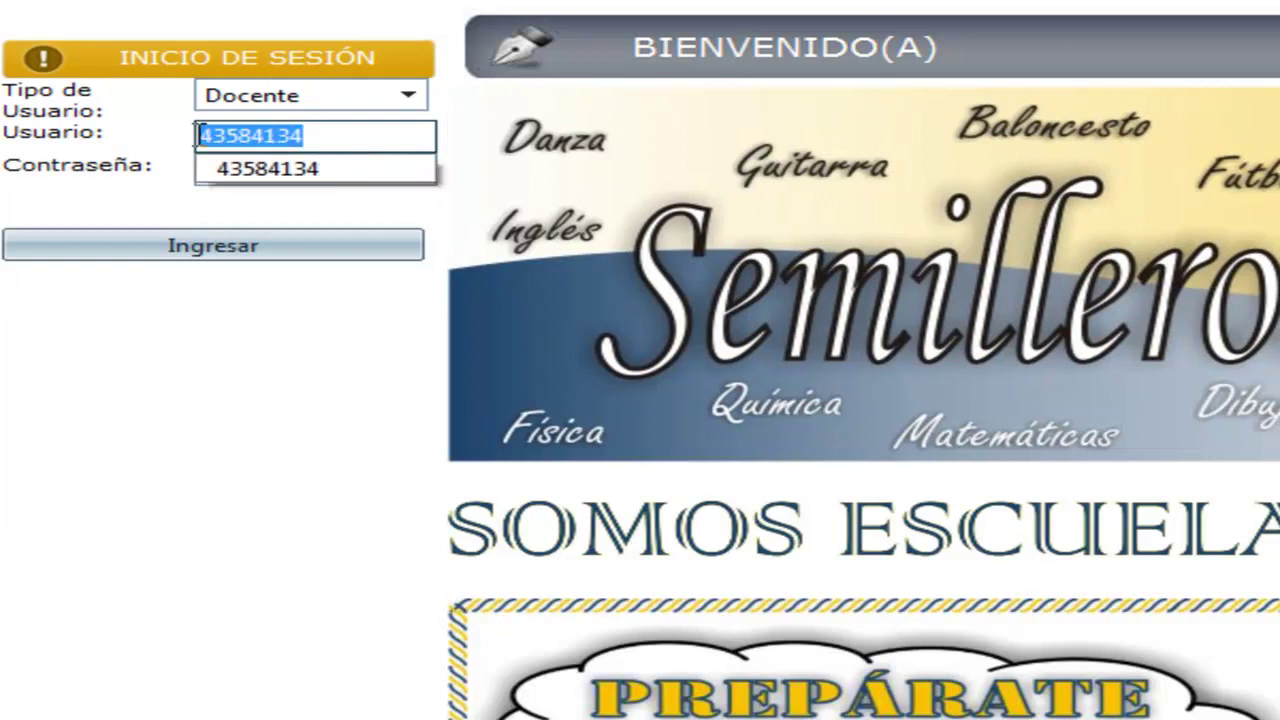
click(172, 193)
click(334, 170)
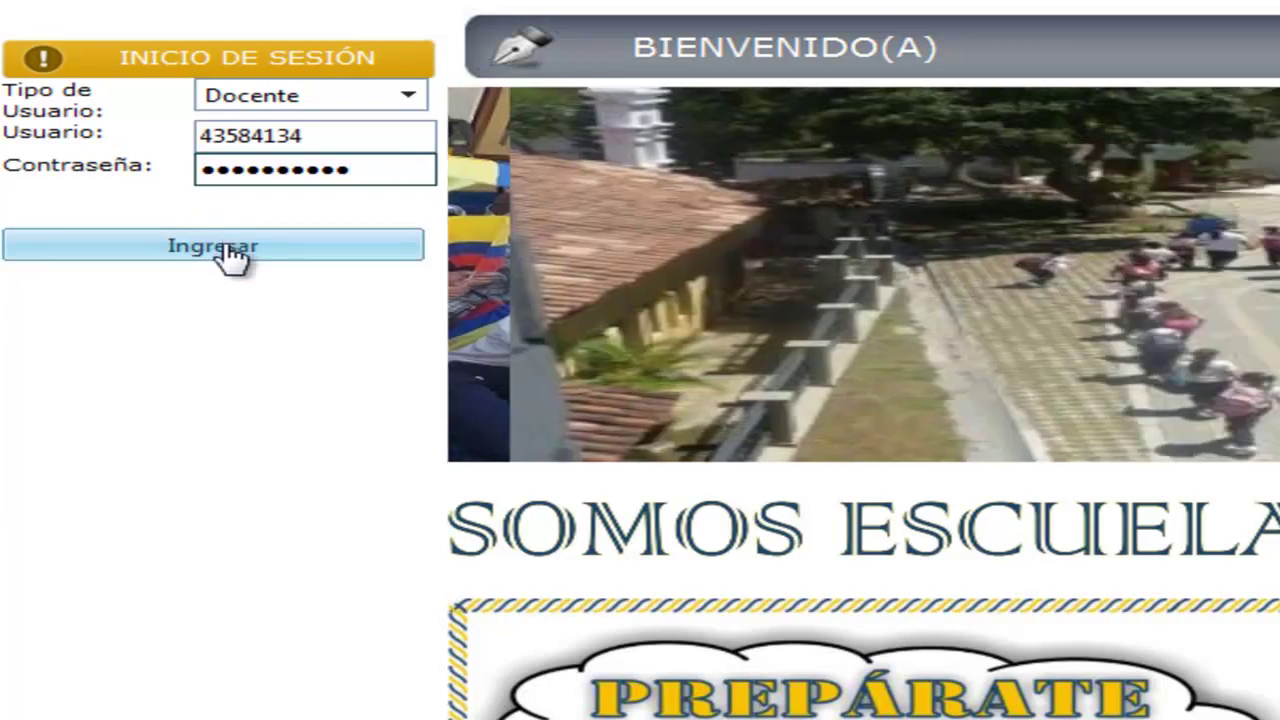
click(226, 252)
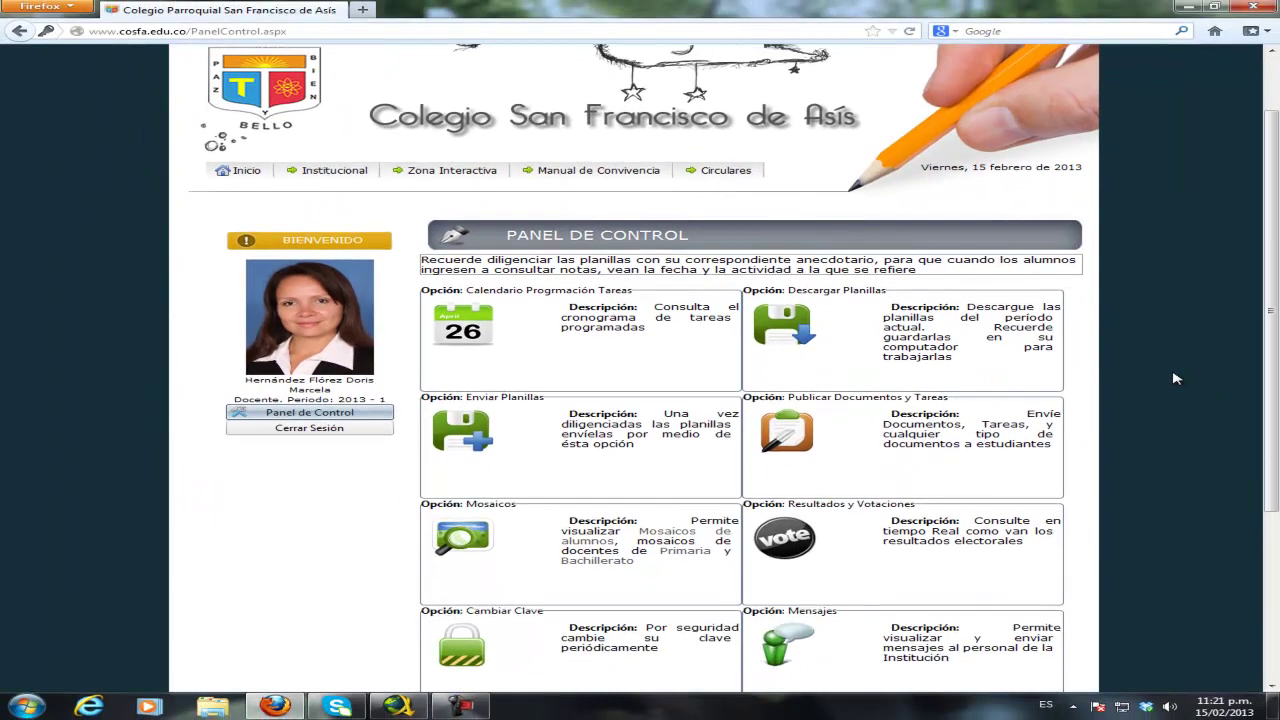
- Open the Descargar Planillas page from further down the Panel de Control
scroll(1176, 378, down, 2)
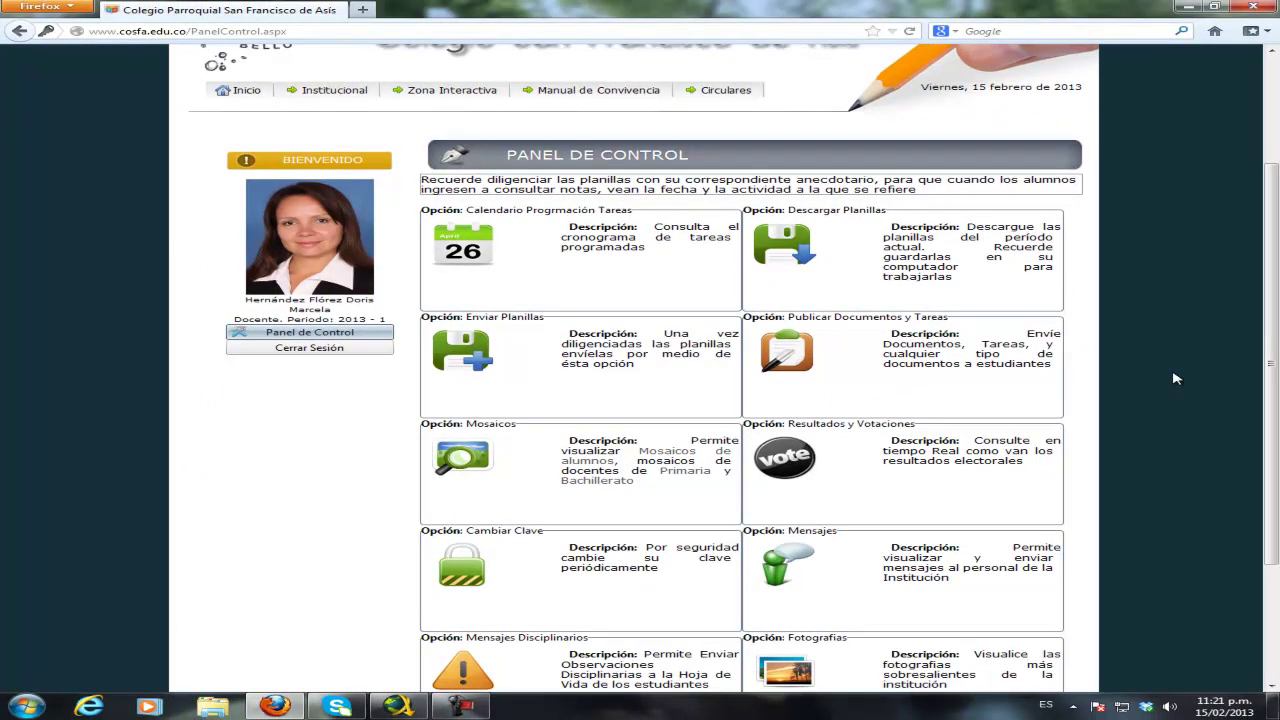
scroll(1176, 378, down, 2)
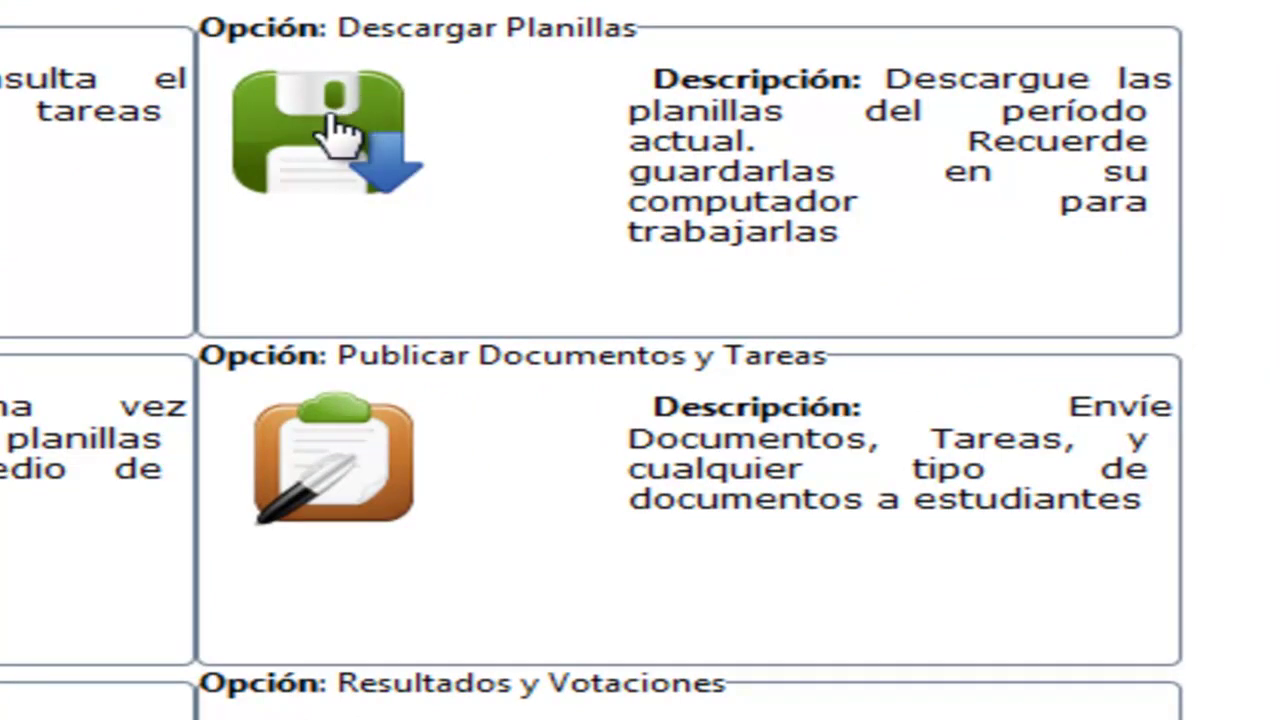
click(340, 133)
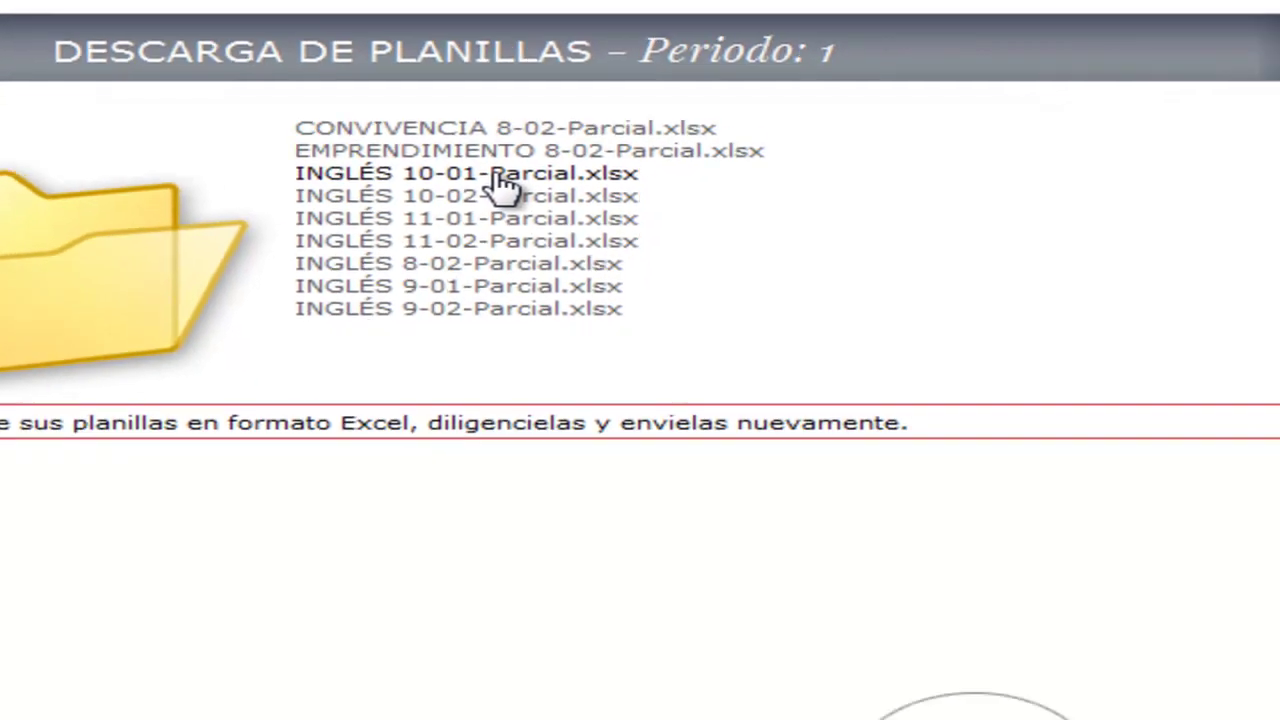
- Download INGLÉS 10-01-Parcial.xlsx, choosing Guardar archivo to save it to disk
click(758, 262)
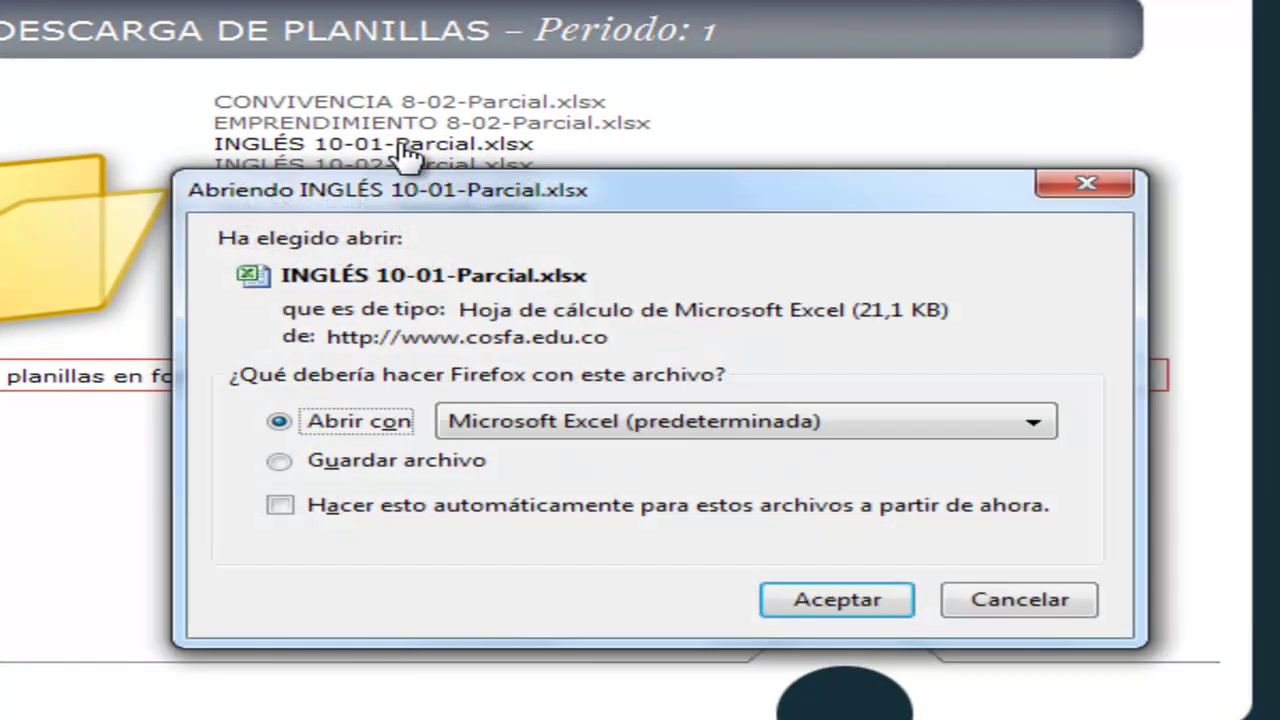
drag(636, 203, 614, 157)
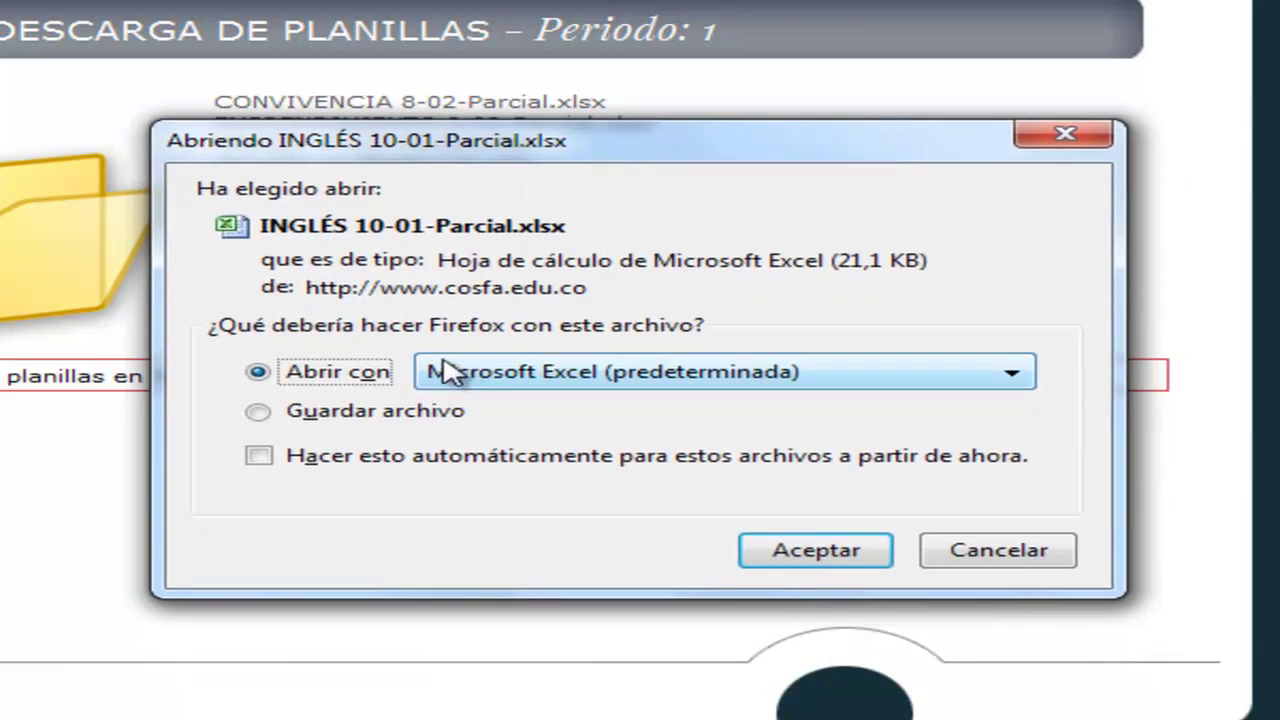
click(313, 424)
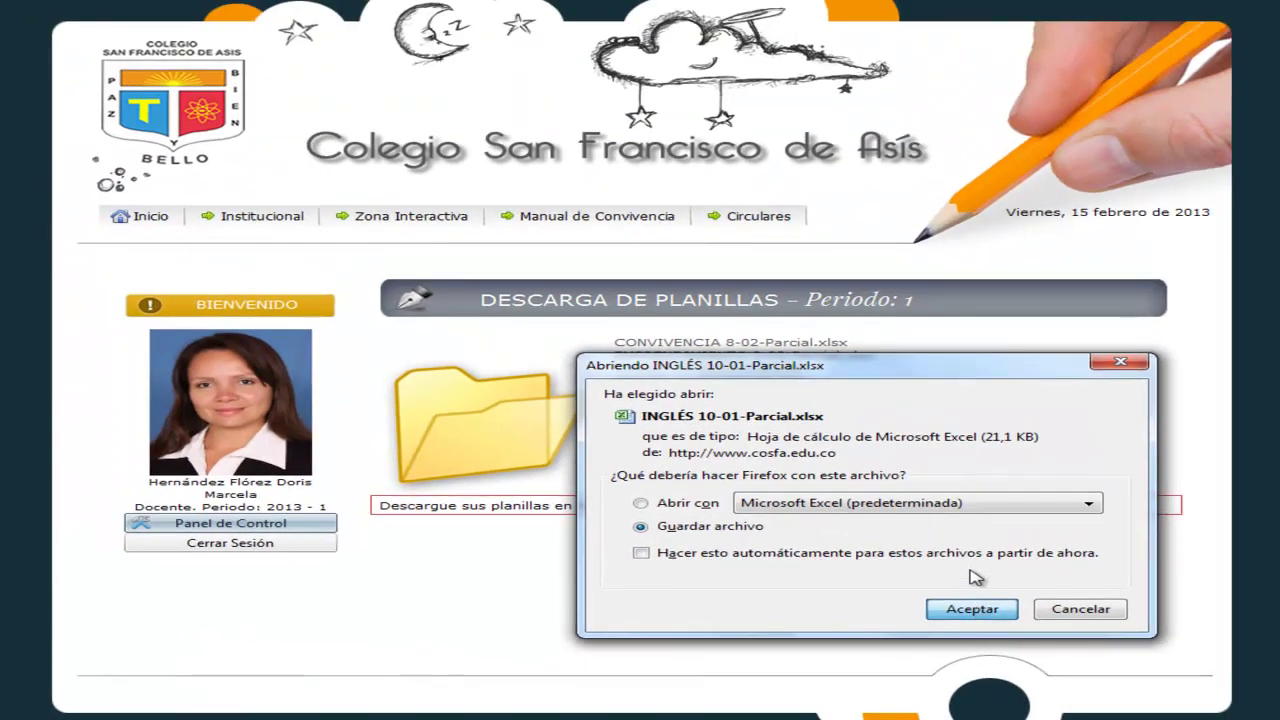
key(Return)
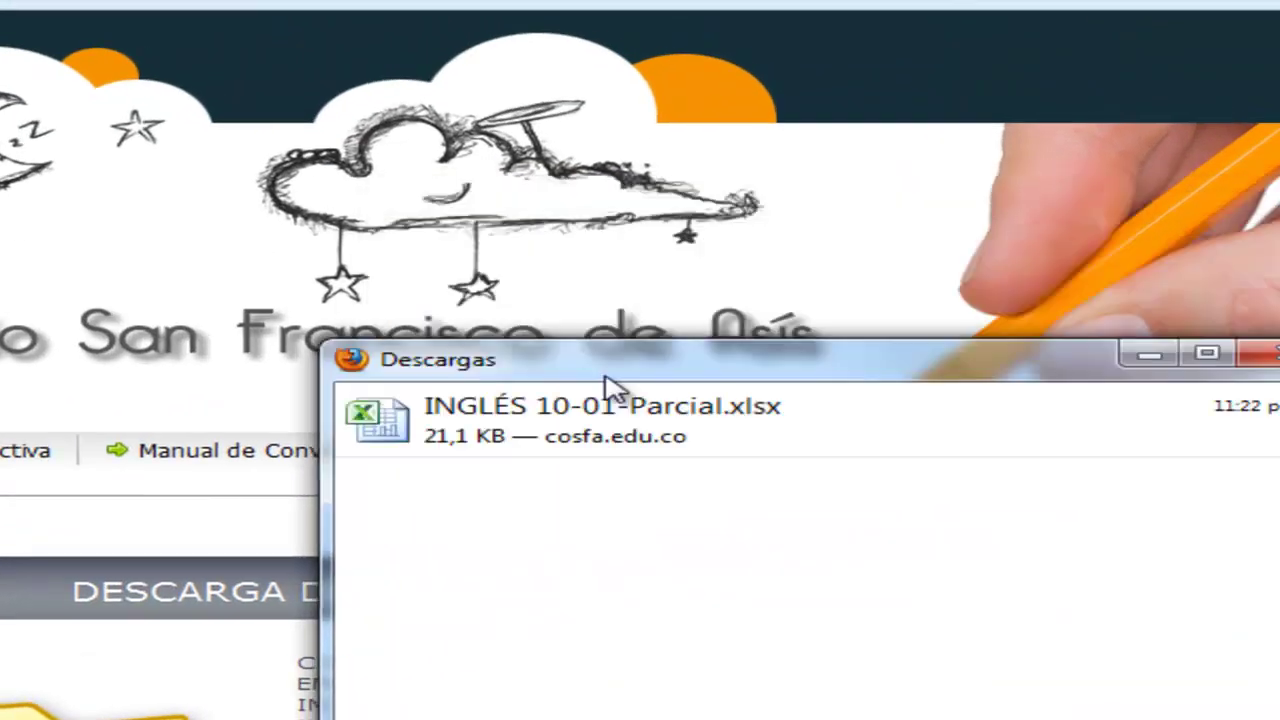
- Move the Descargas window aside and open INGLÉS 10-01-Parcial.xlsx in Excel
drag(605, 378, 617, 515)
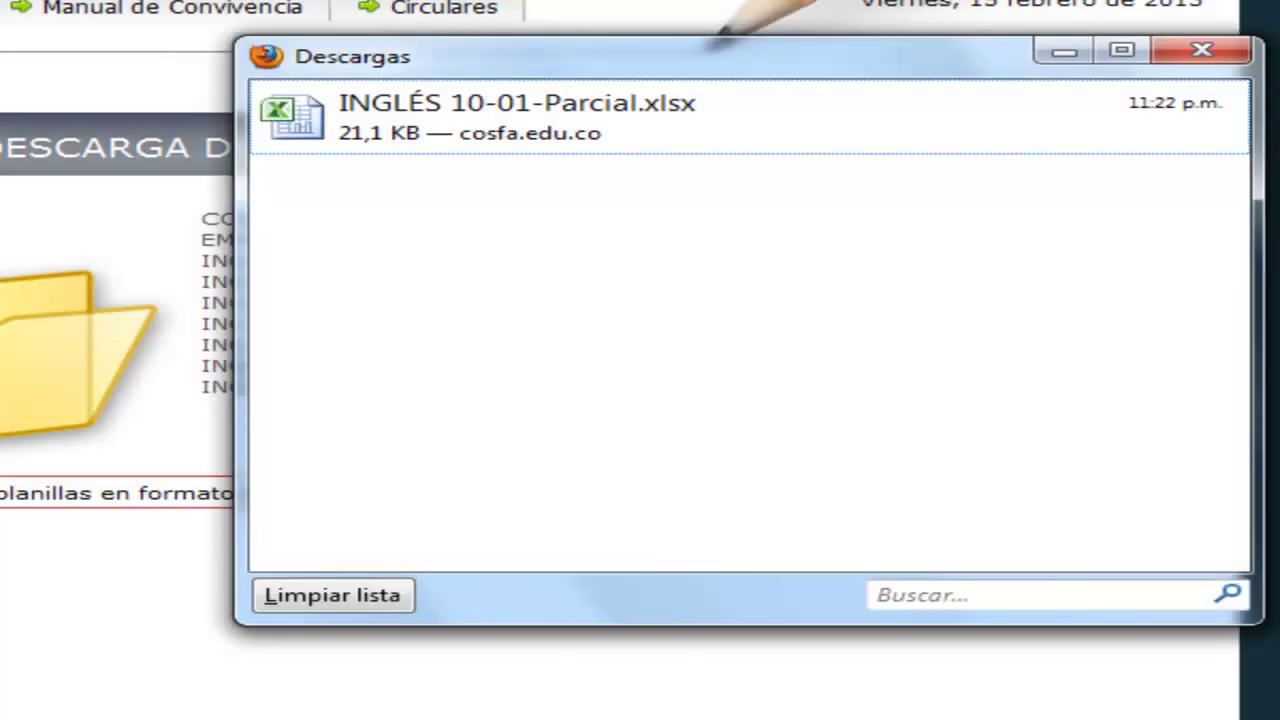
drag(628, 80, 537, 101)
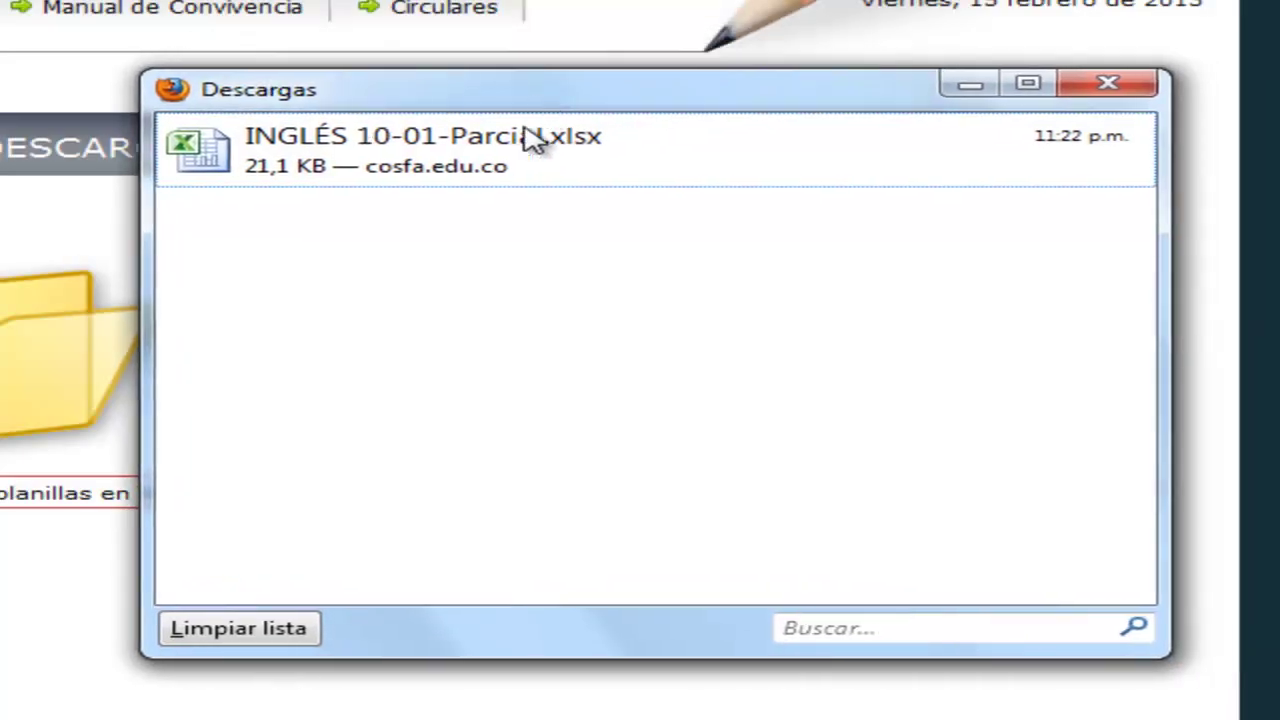
drag(440, 103, 289, 126)
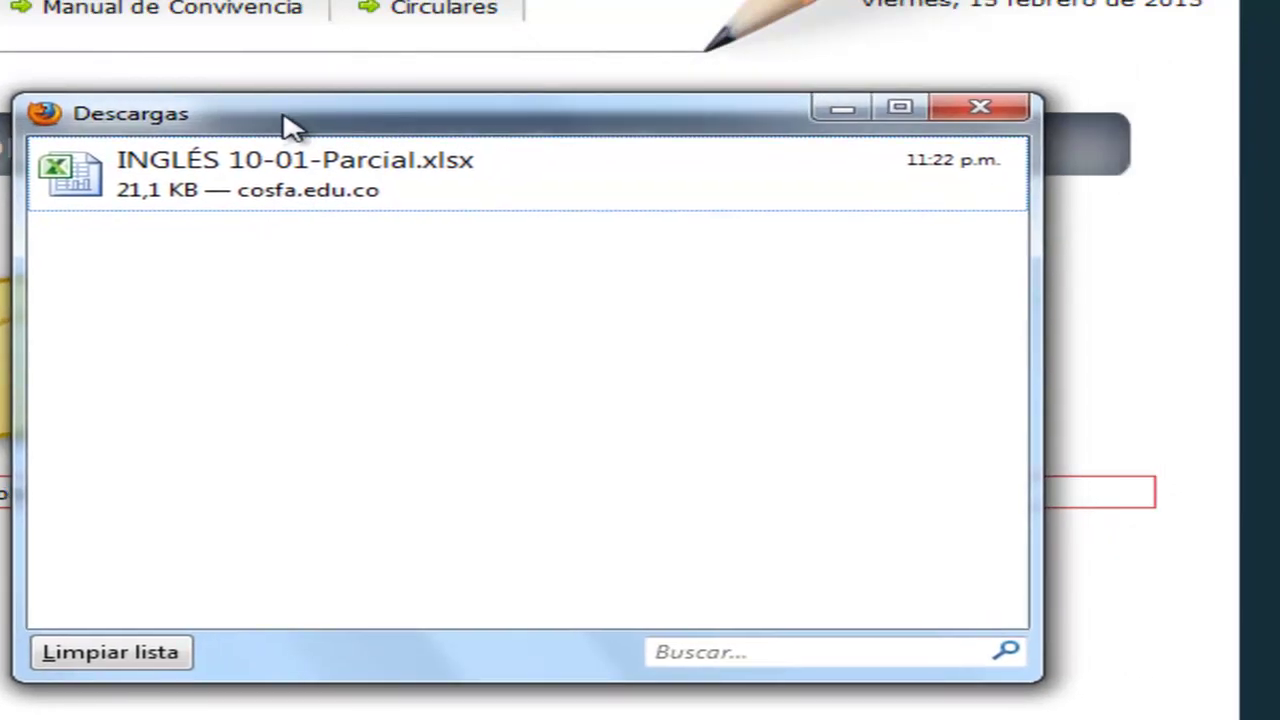
double_click(268, 178)
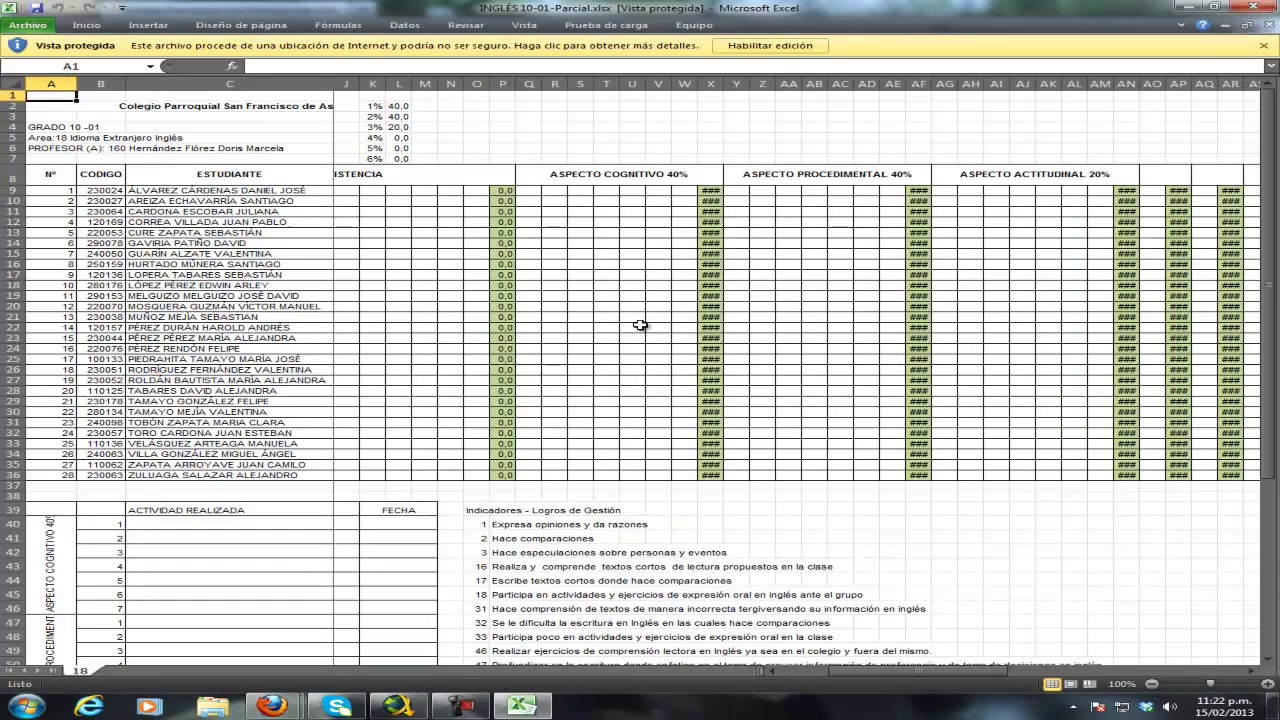
- Enable editing on the INGLÉS 10-01 workbook and look over the grade sheet cells
click(766, 46)
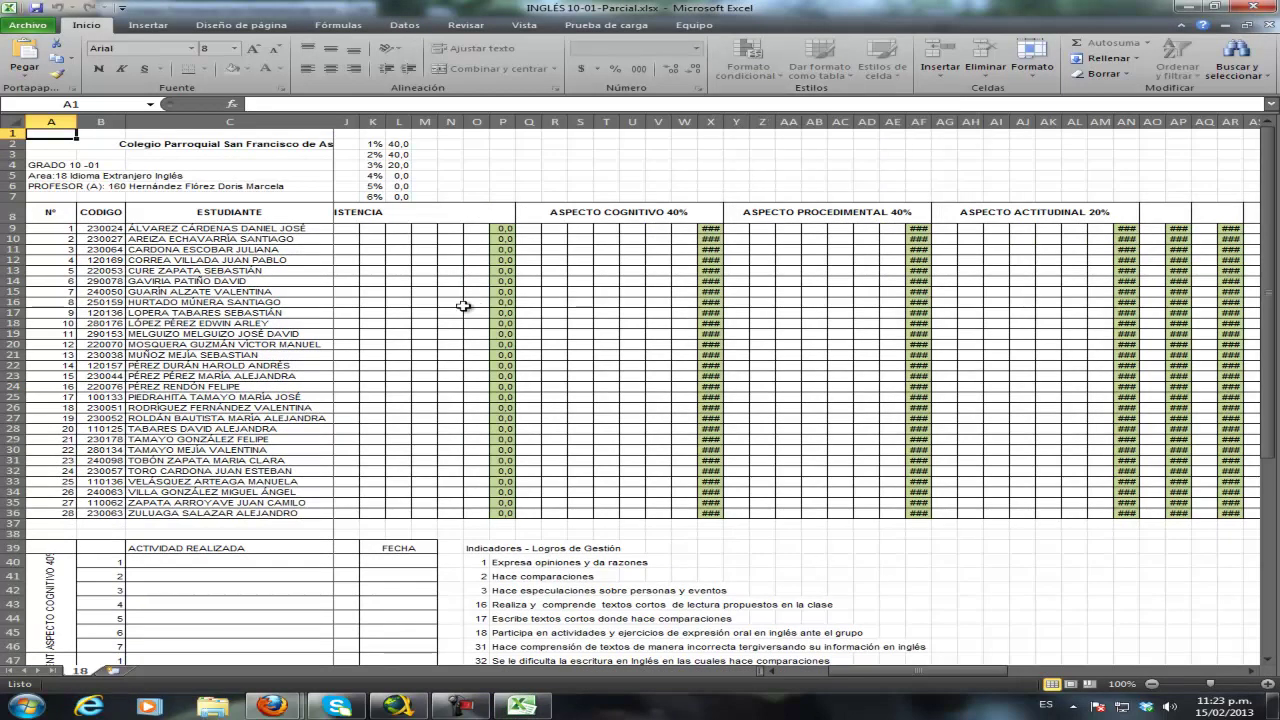
click(405, 302)
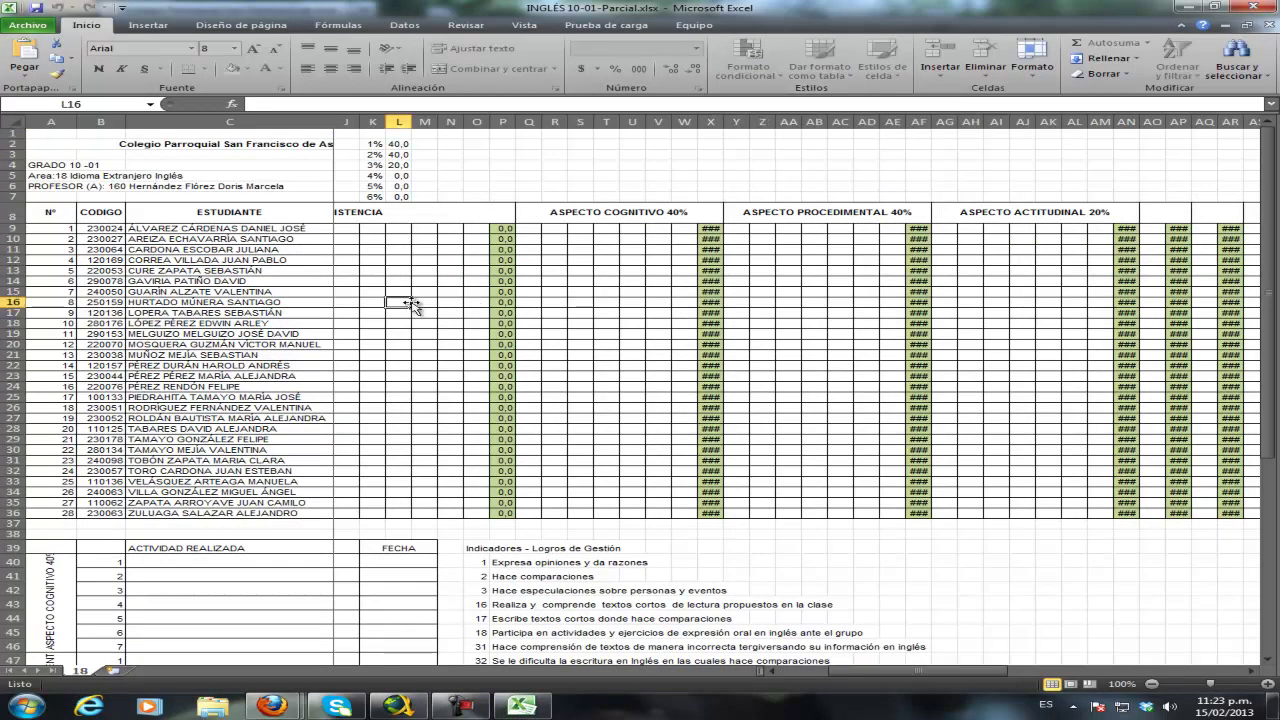
key(Home)
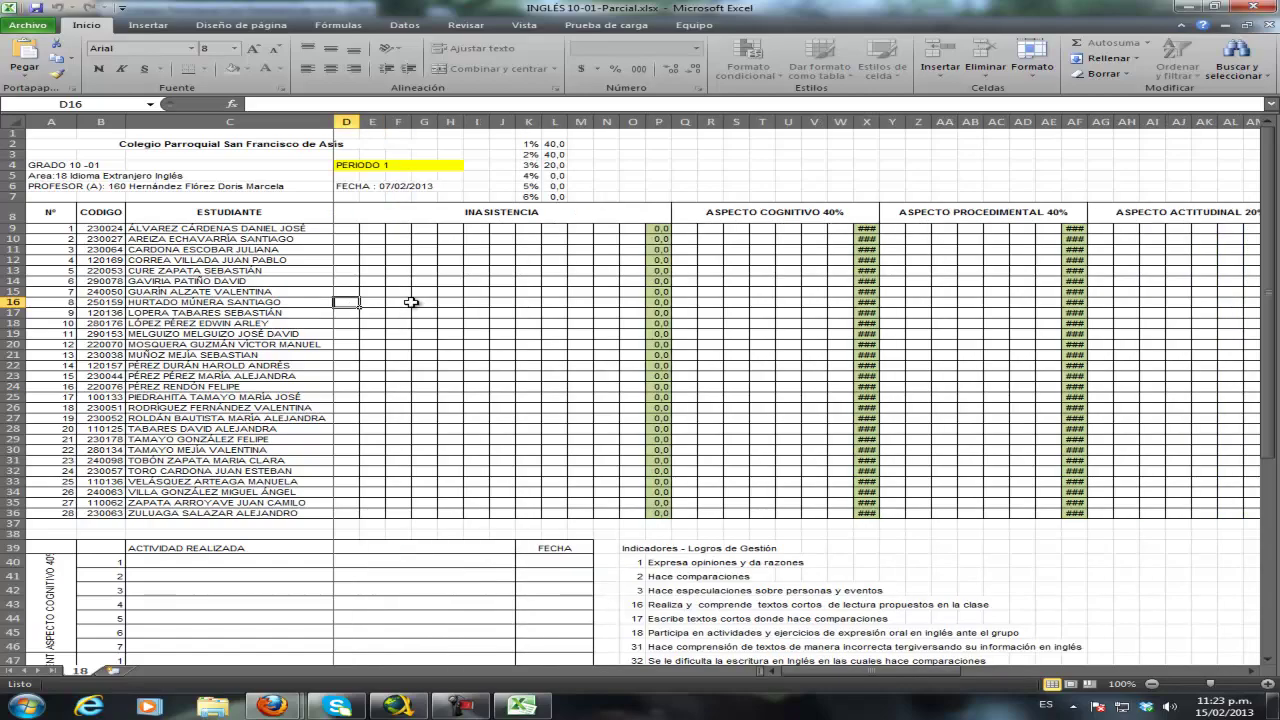
click(51, 241)
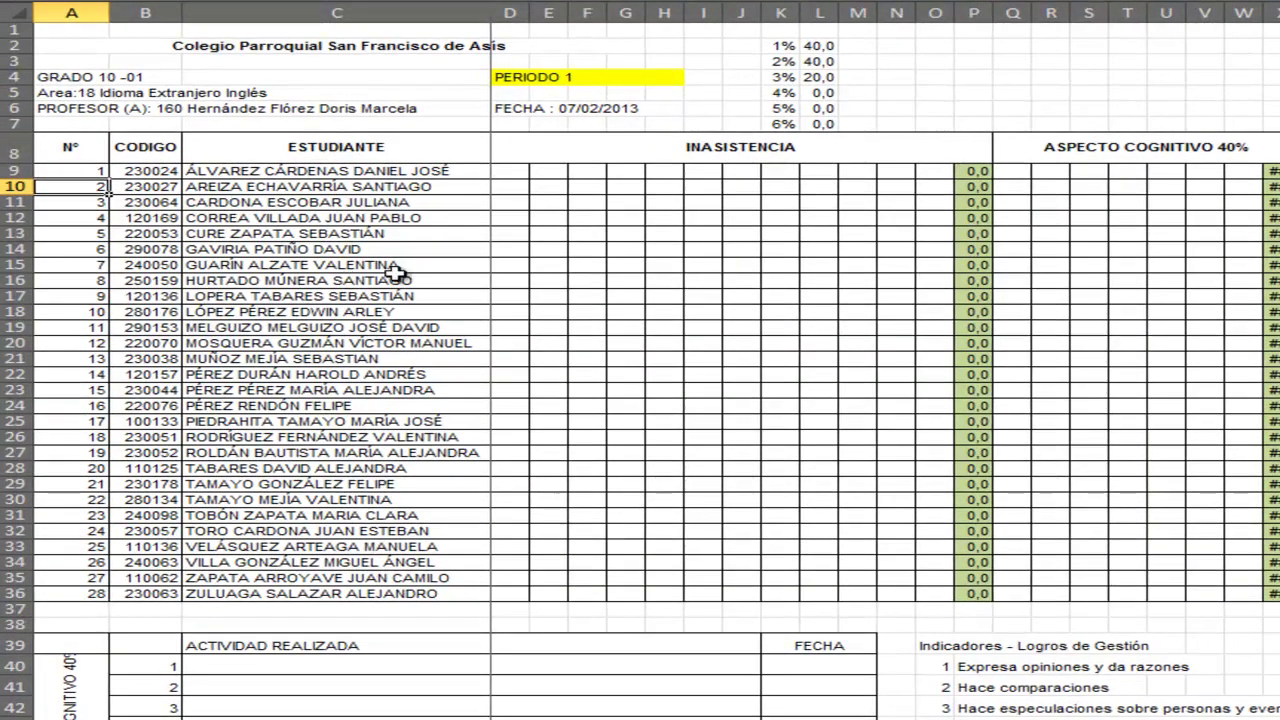
click(1014, 174)
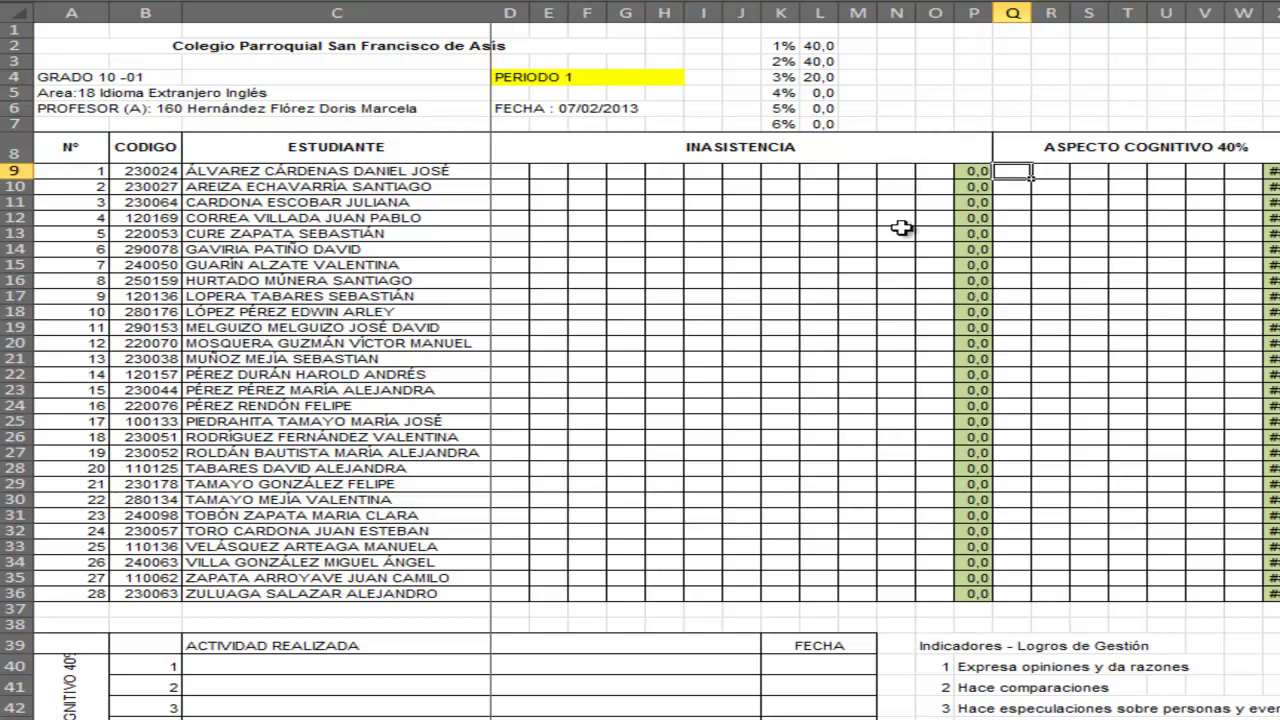
click(528, 78)
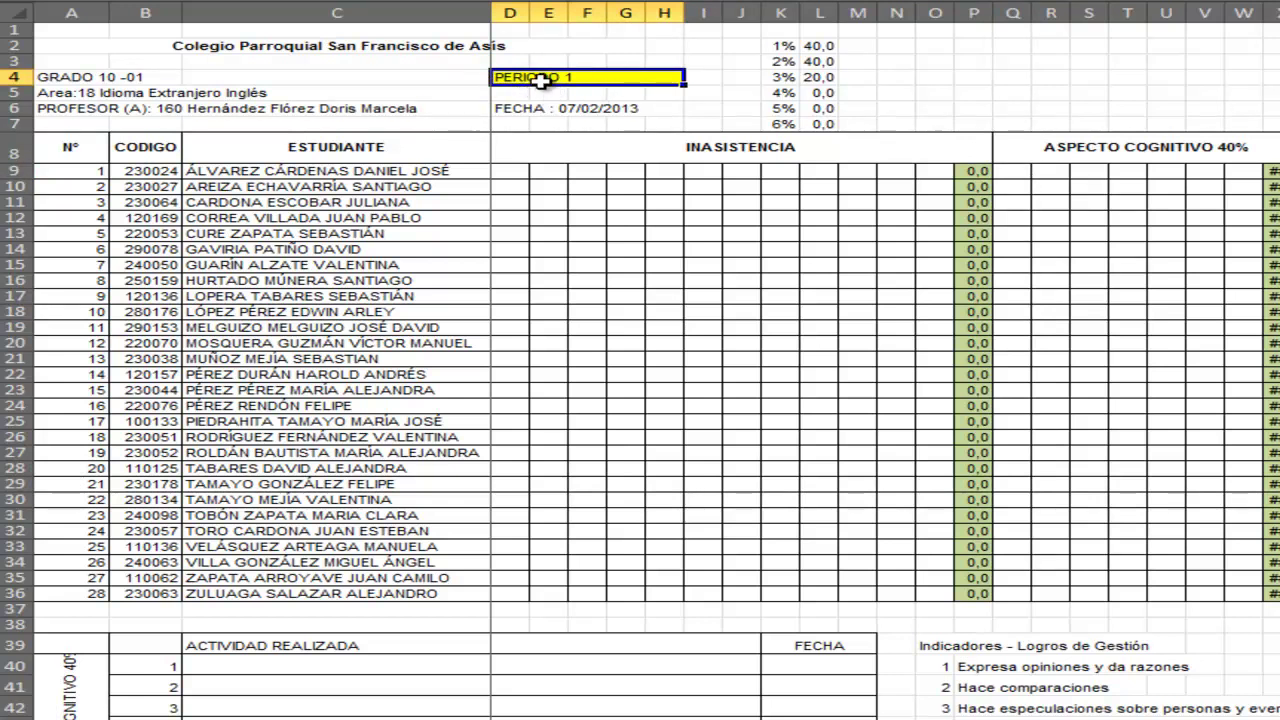
click(415, 110)
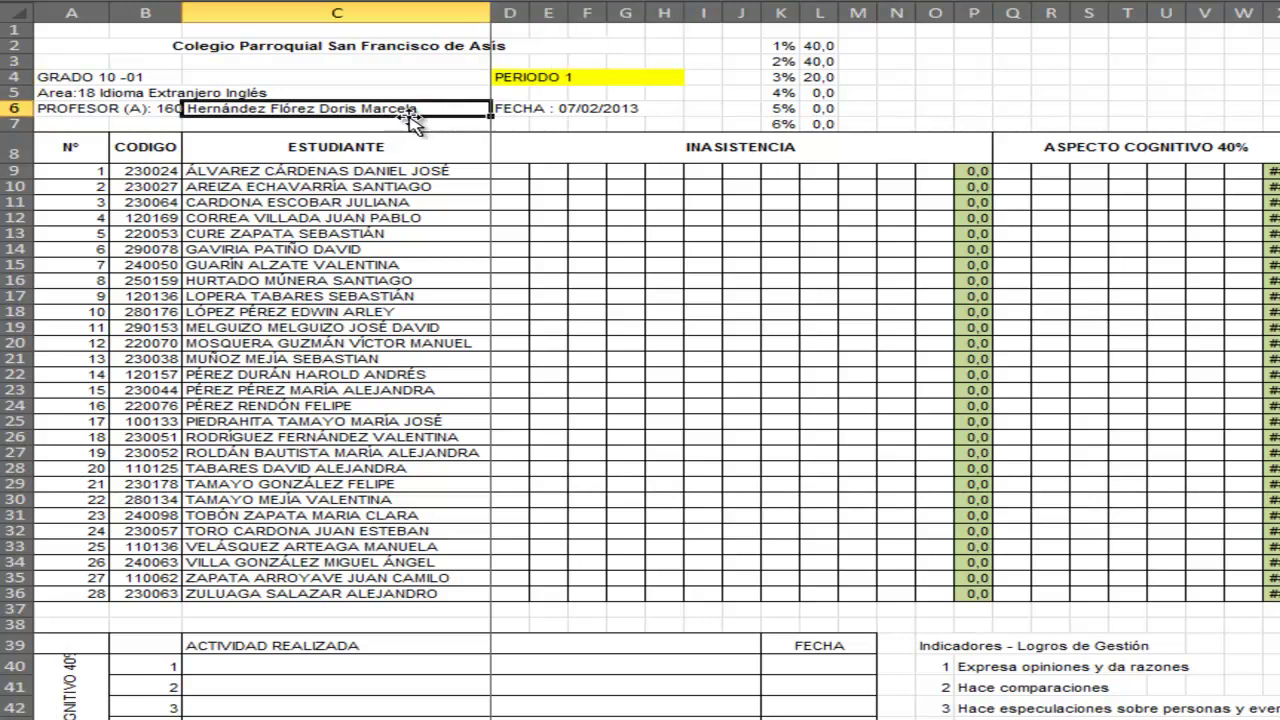
click(330, 204)
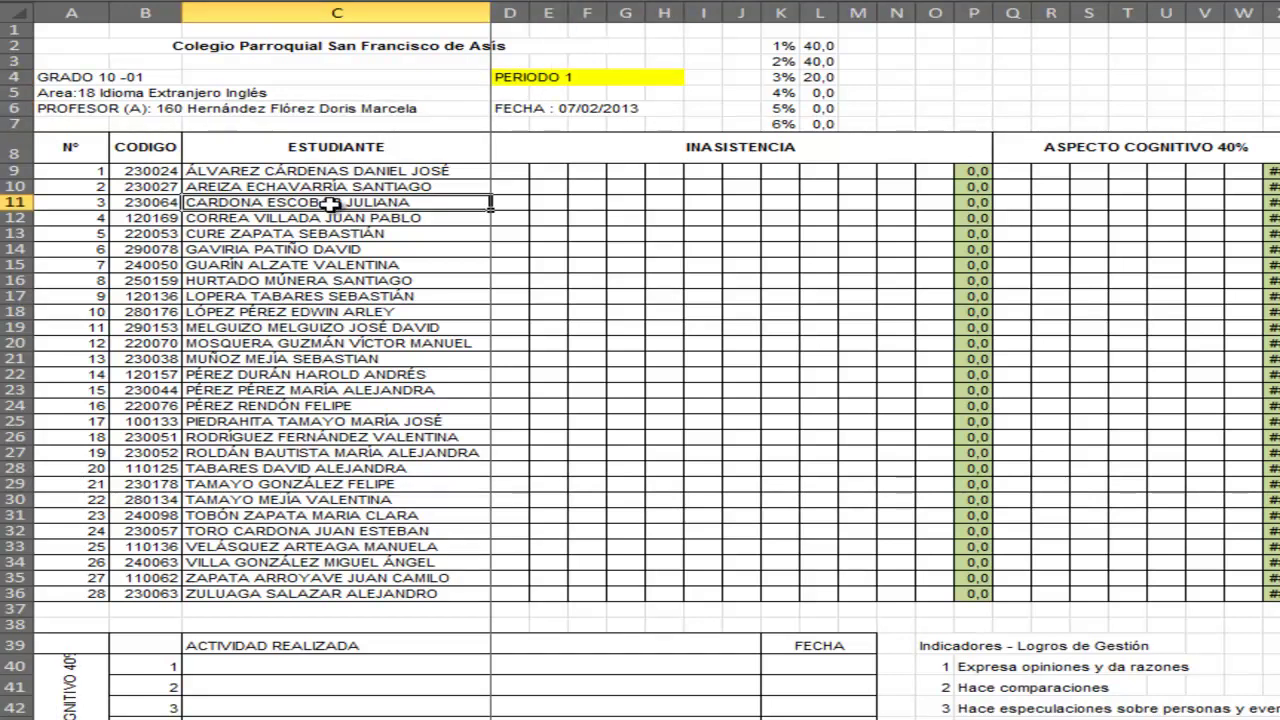
double_click(330, 204)
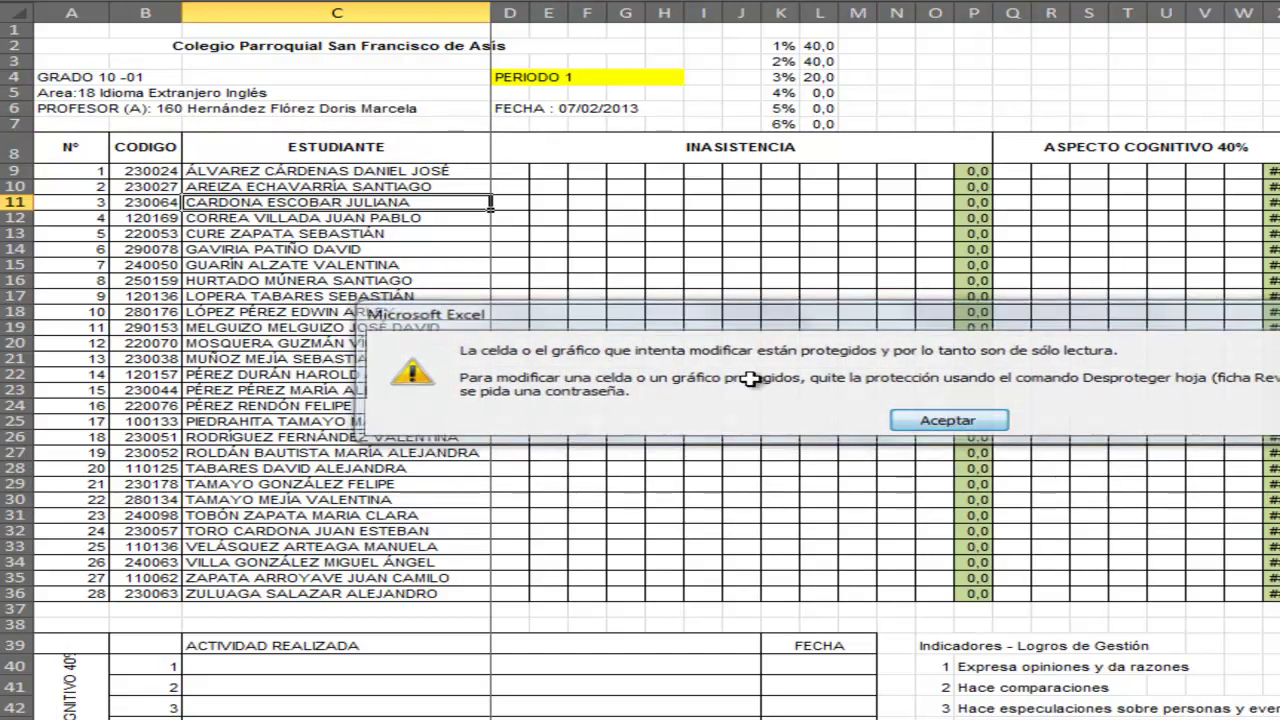
click(944, 419)
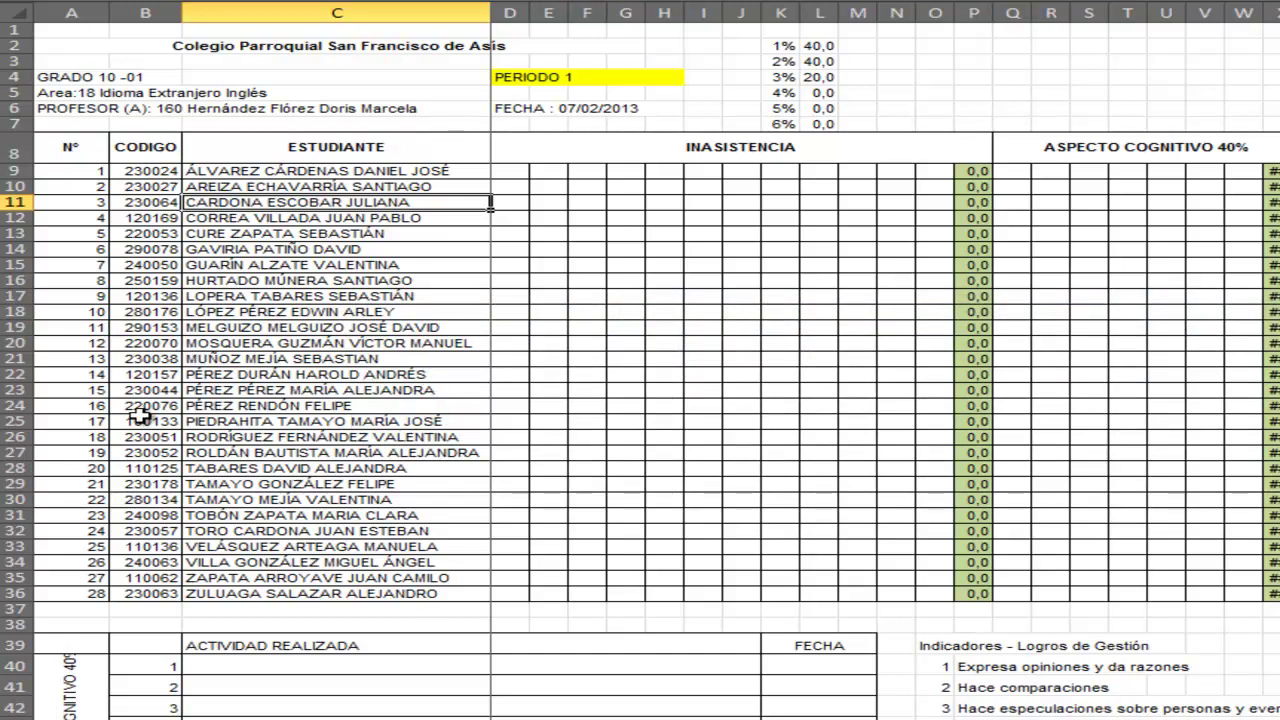
click(156, 613)
key(2)
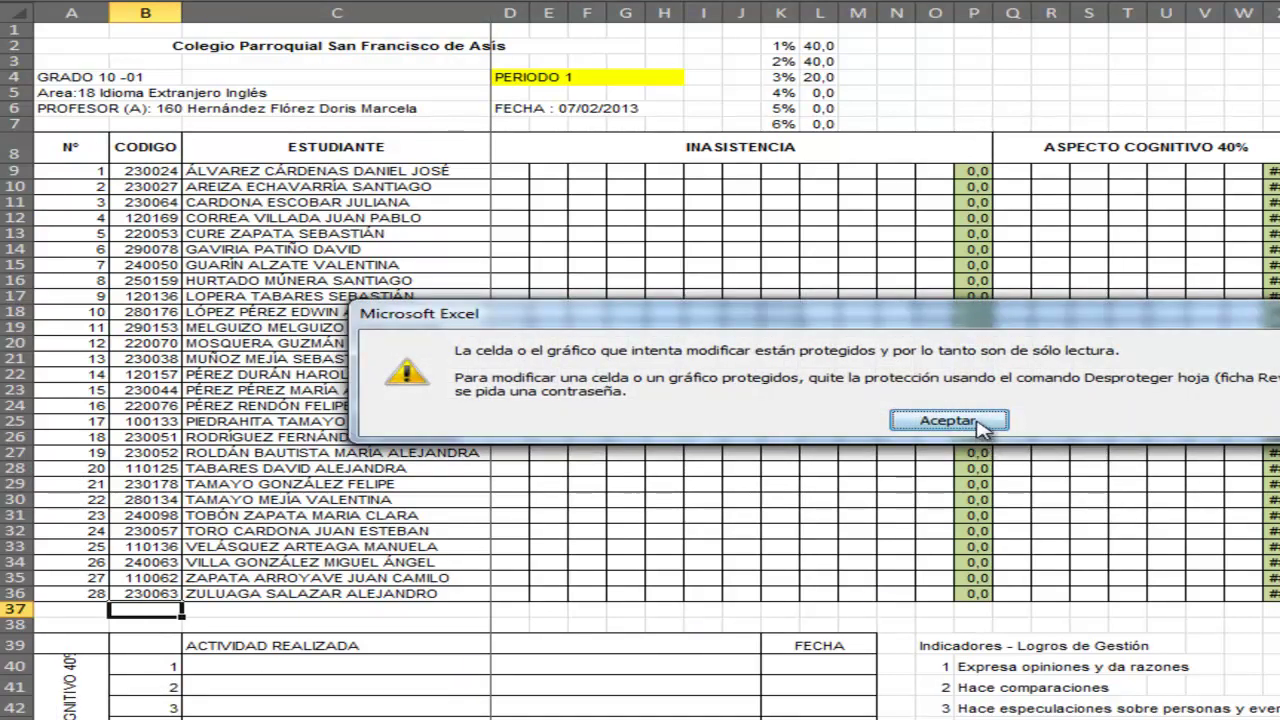
click(985, 420)
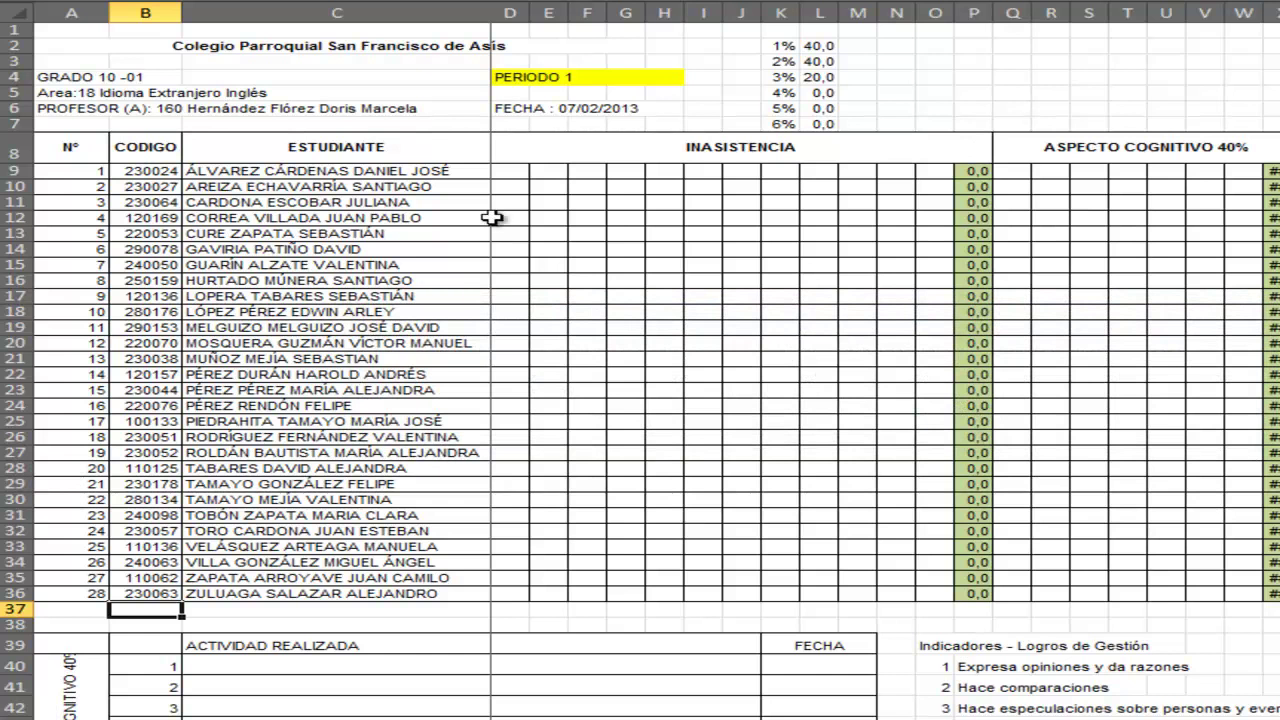
click(520, 172)
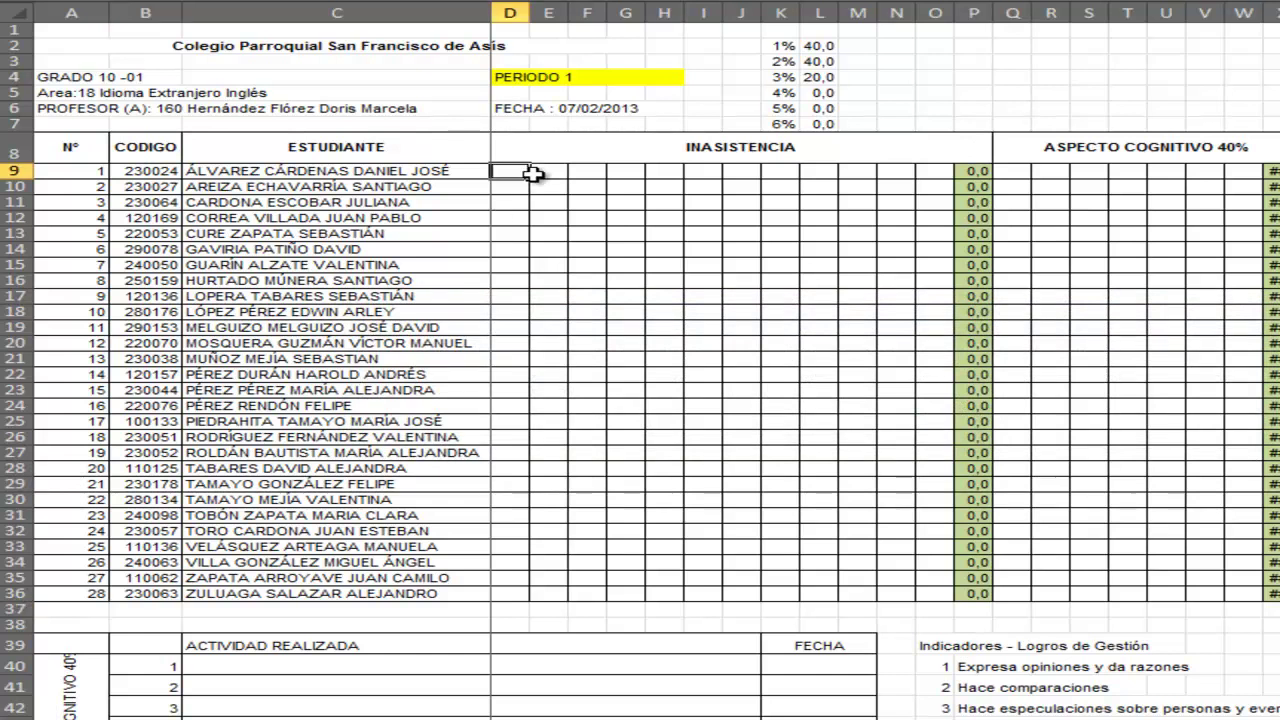
click(1025, 172)
click(1043, 172)
click(1104, 177)
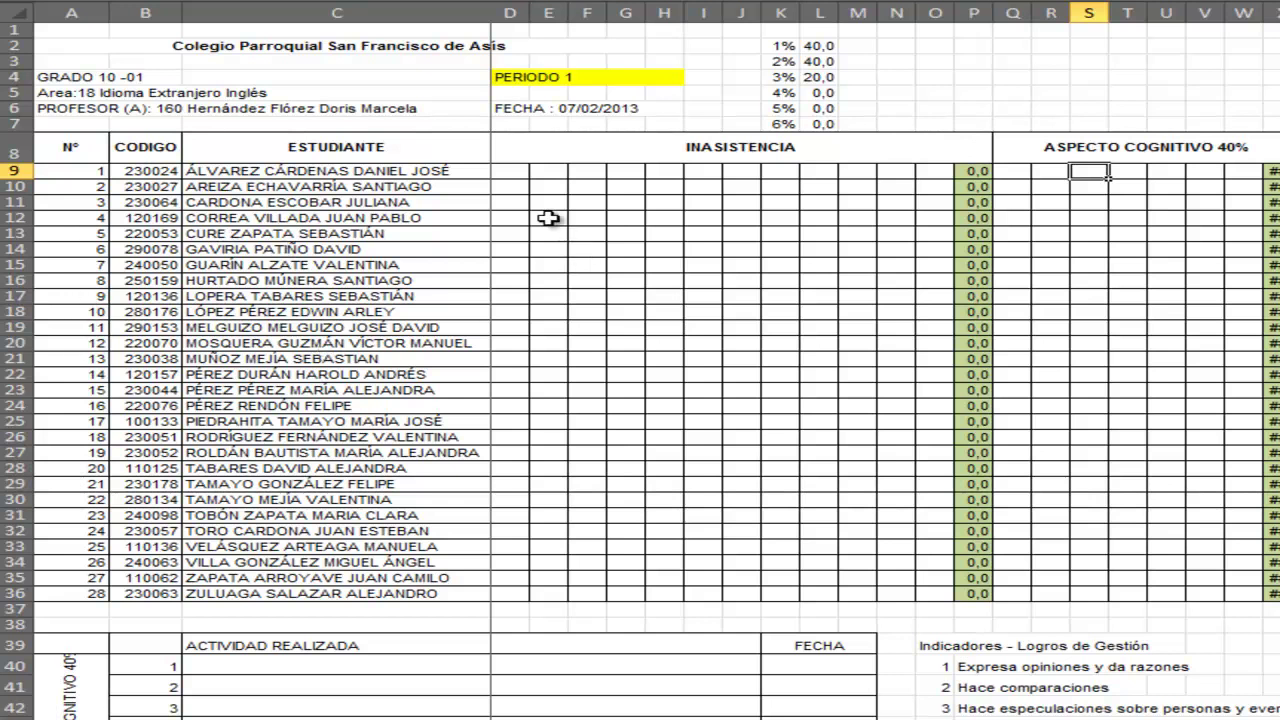
click(516, 185)
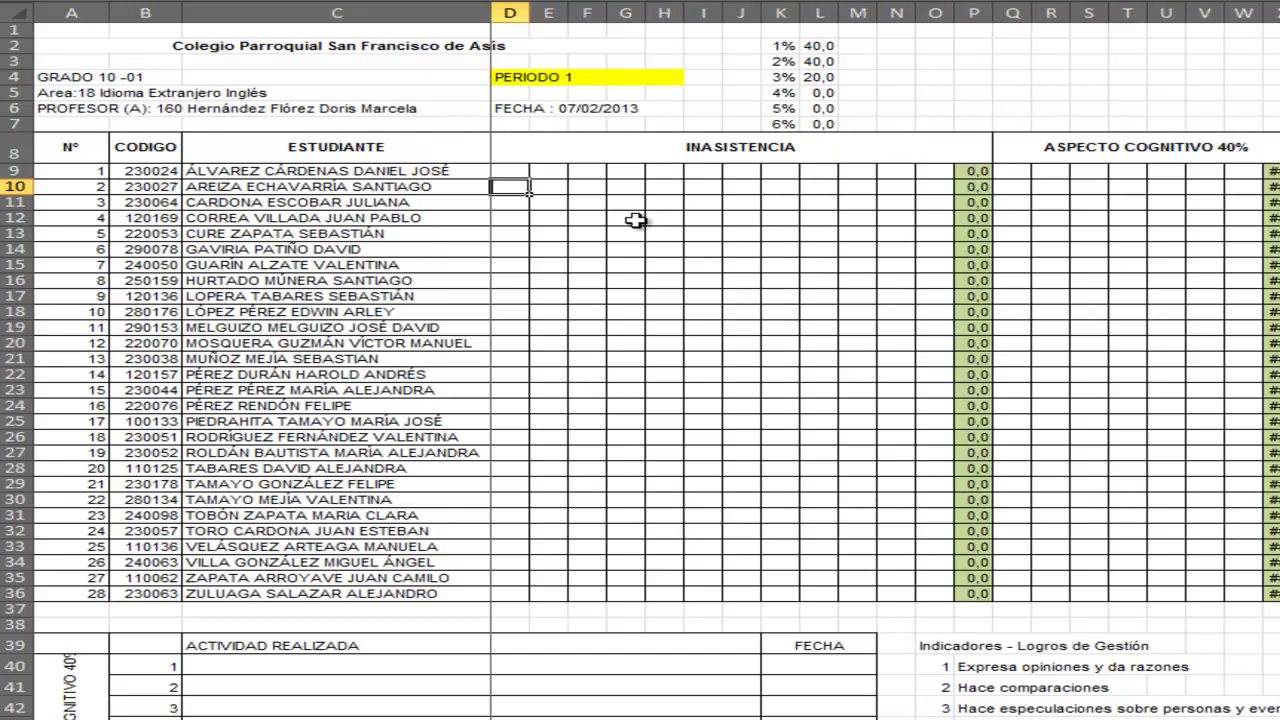
click(520, 174)
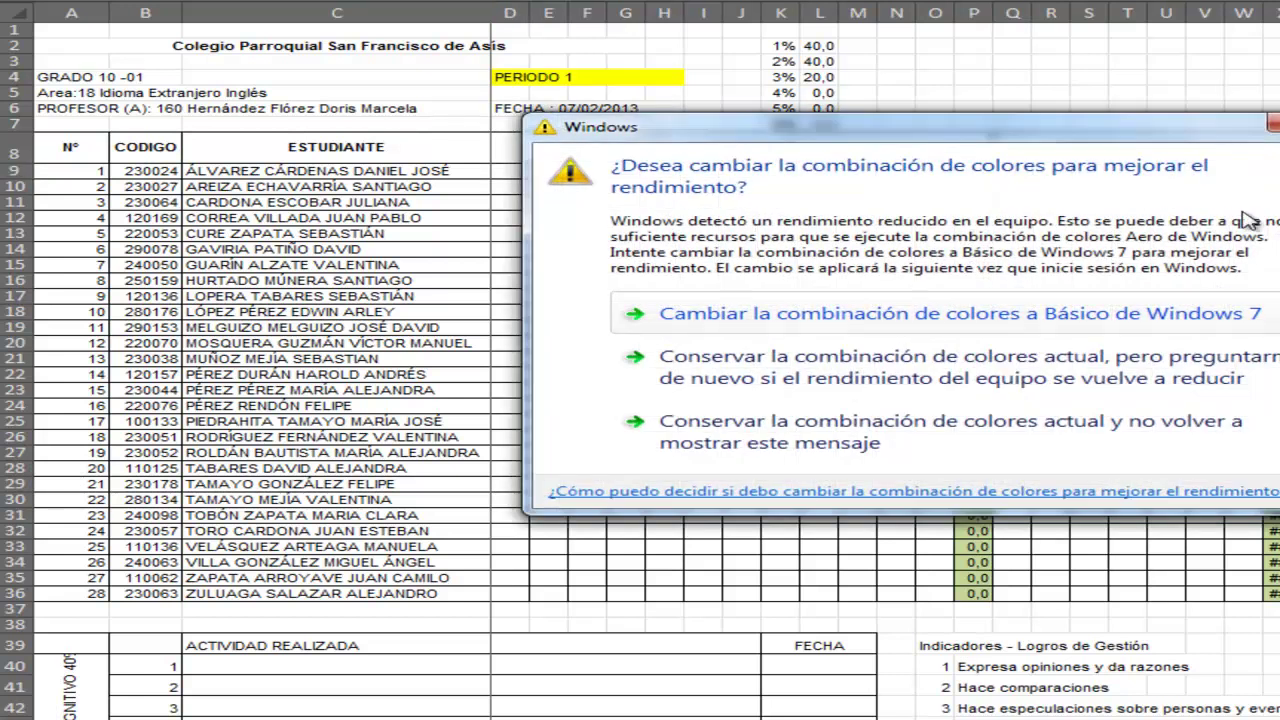
click(1276, 123)
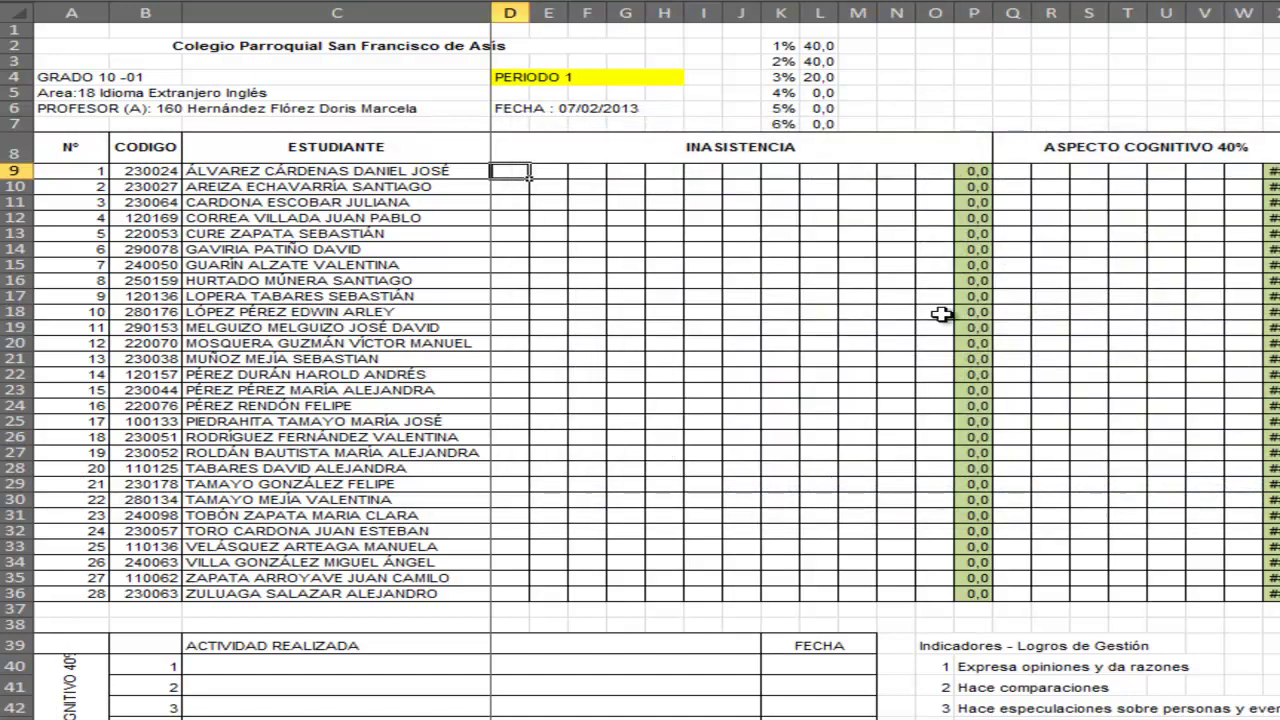
- Enter 2 absences in D9 and 1 absence in F9 for the first student
click(1010, 297)
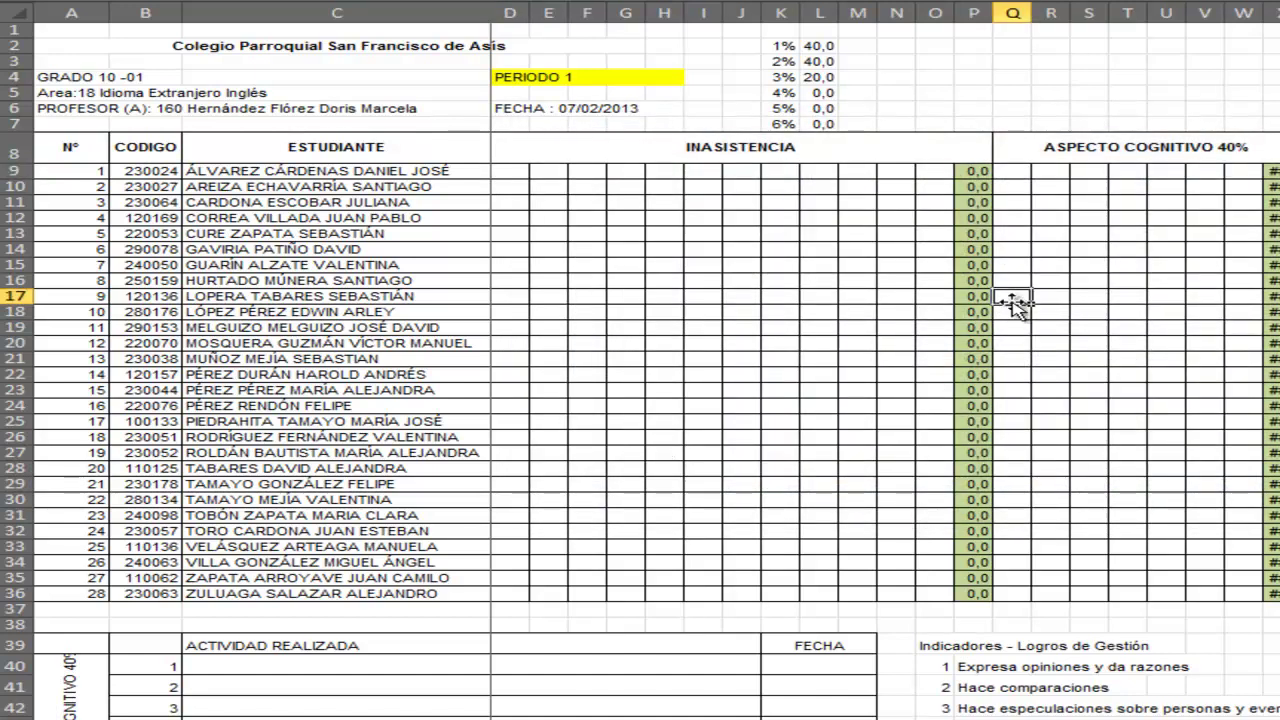
click(505, 171)
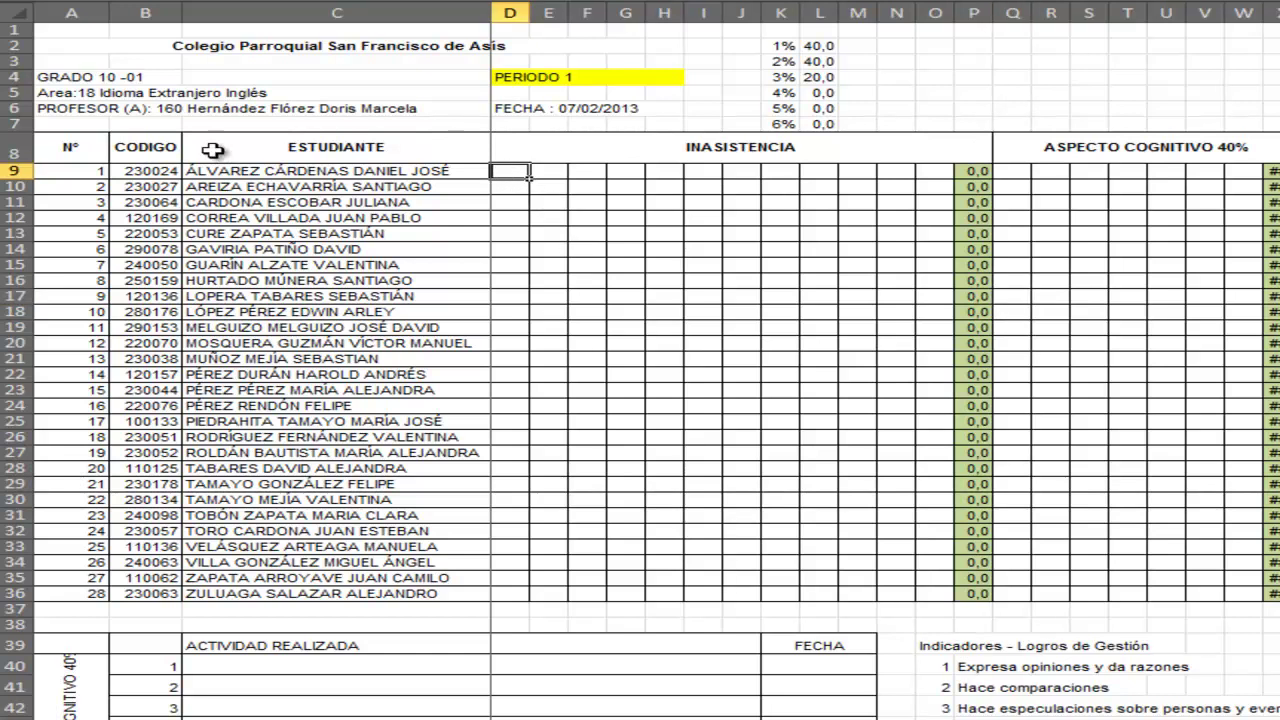
click(160, 95)
click(514, 175)
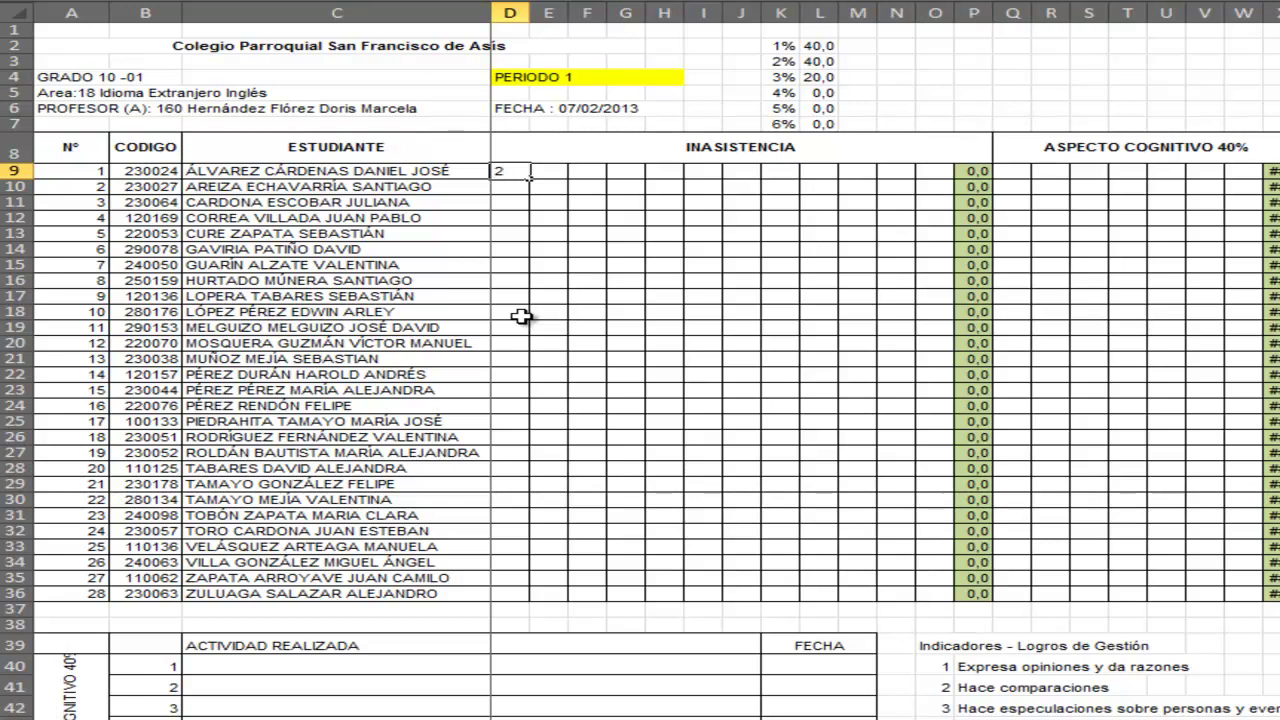
key(Tab)
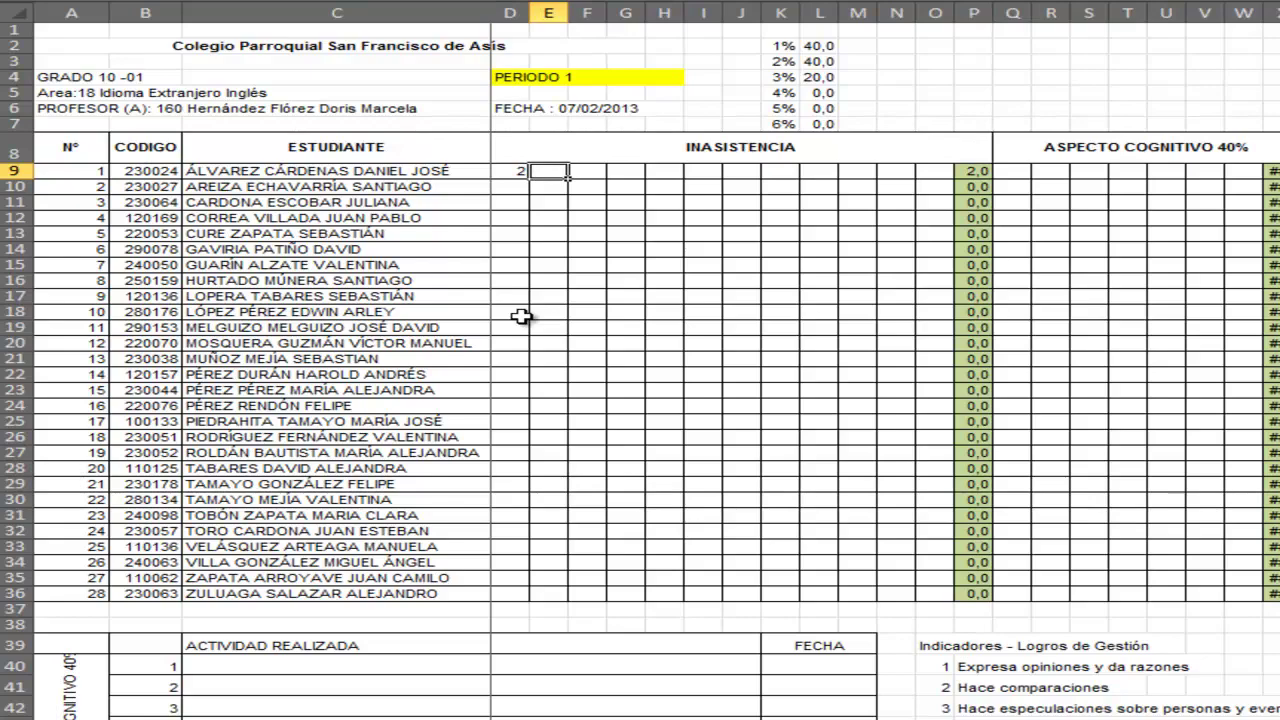
key(Tab)
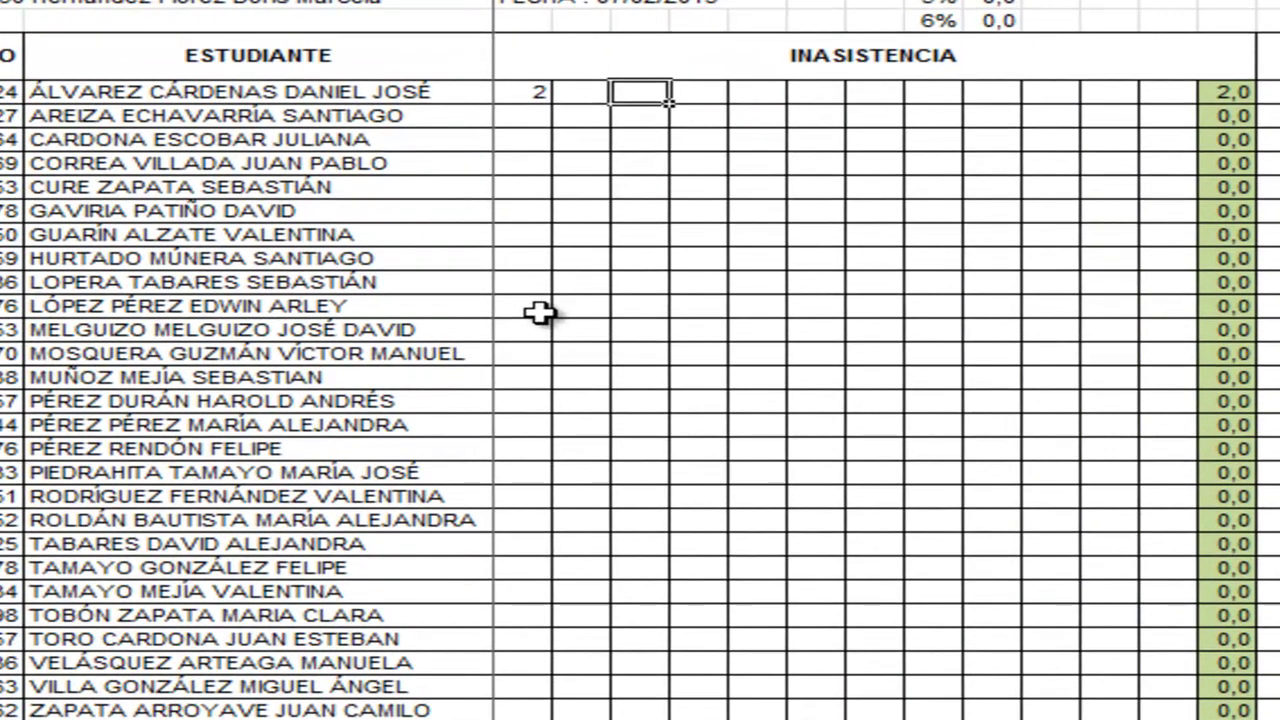
text(1)
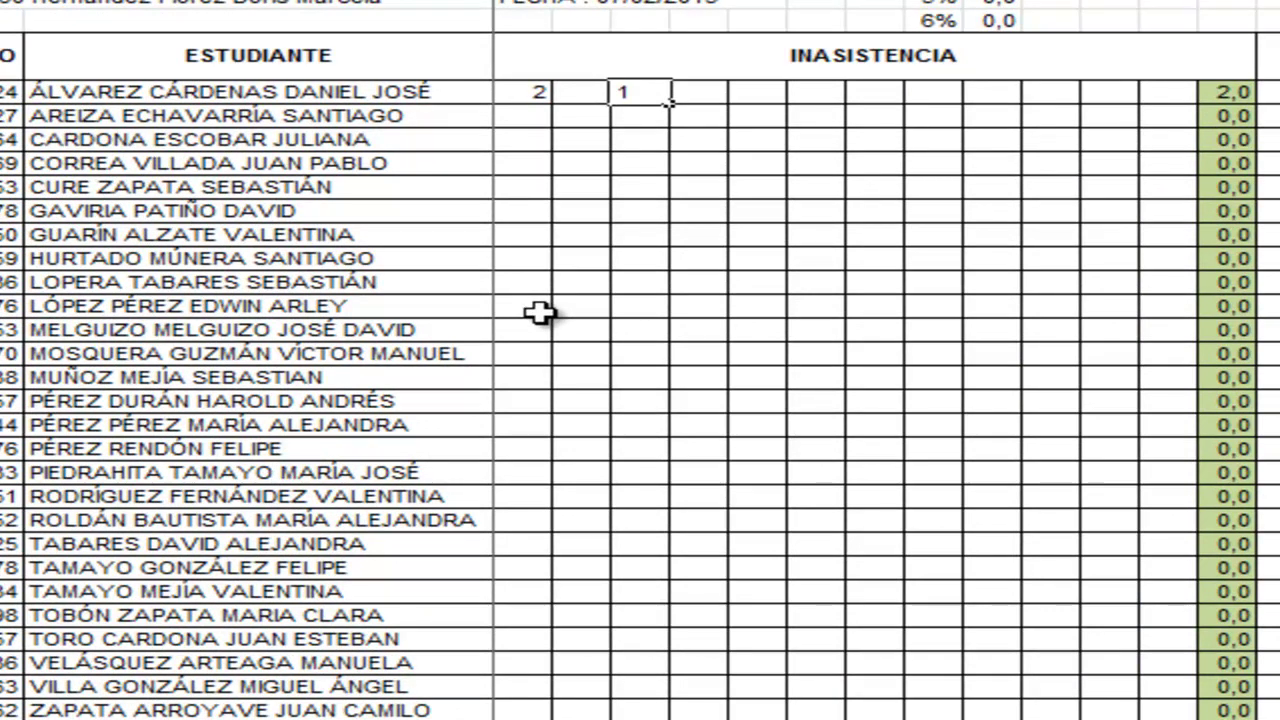
key(Return)
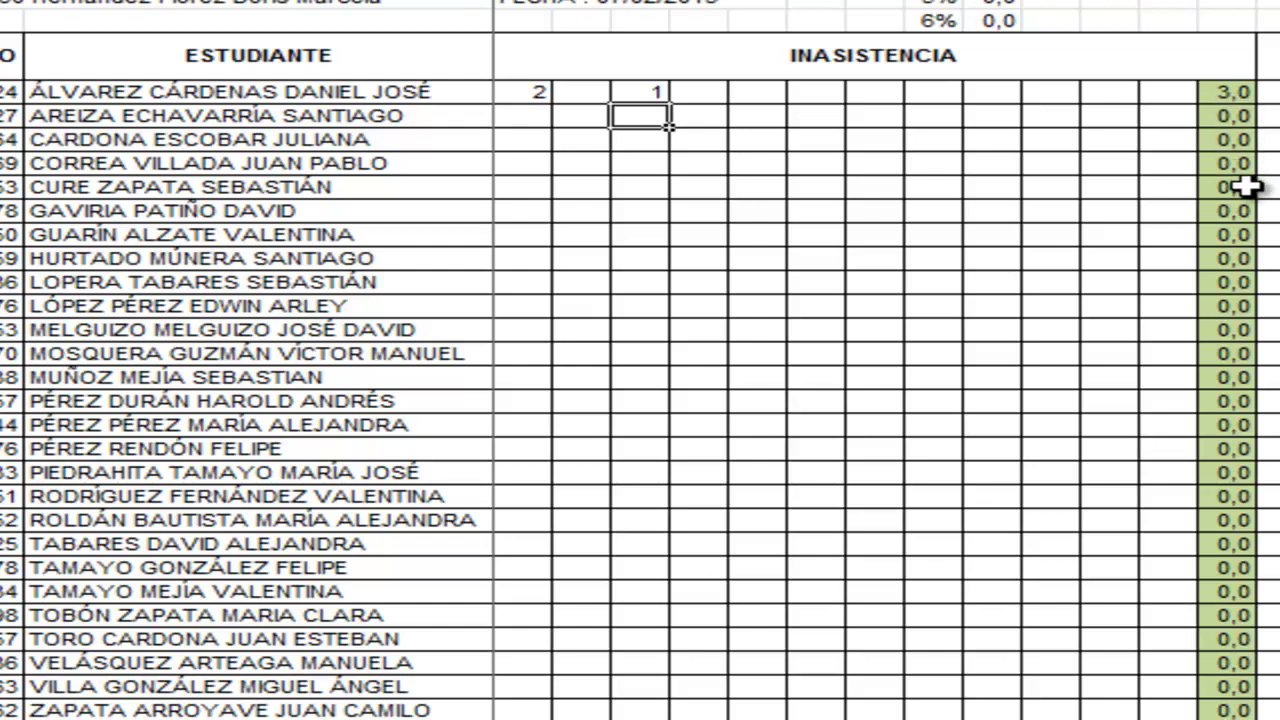
- Dismiss the colour-scheme warning and check the 40,0 weightings in L1 and L2
click(1226, 94)
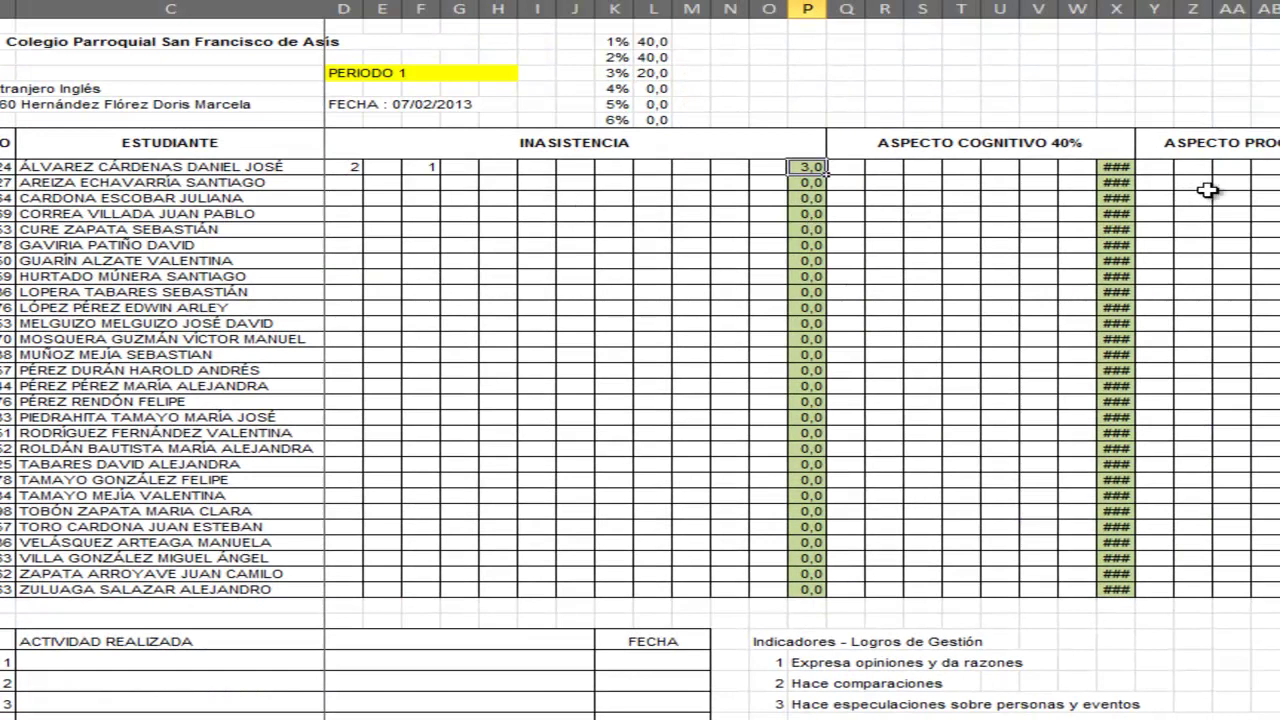
scroll(800, 370, right, 1)
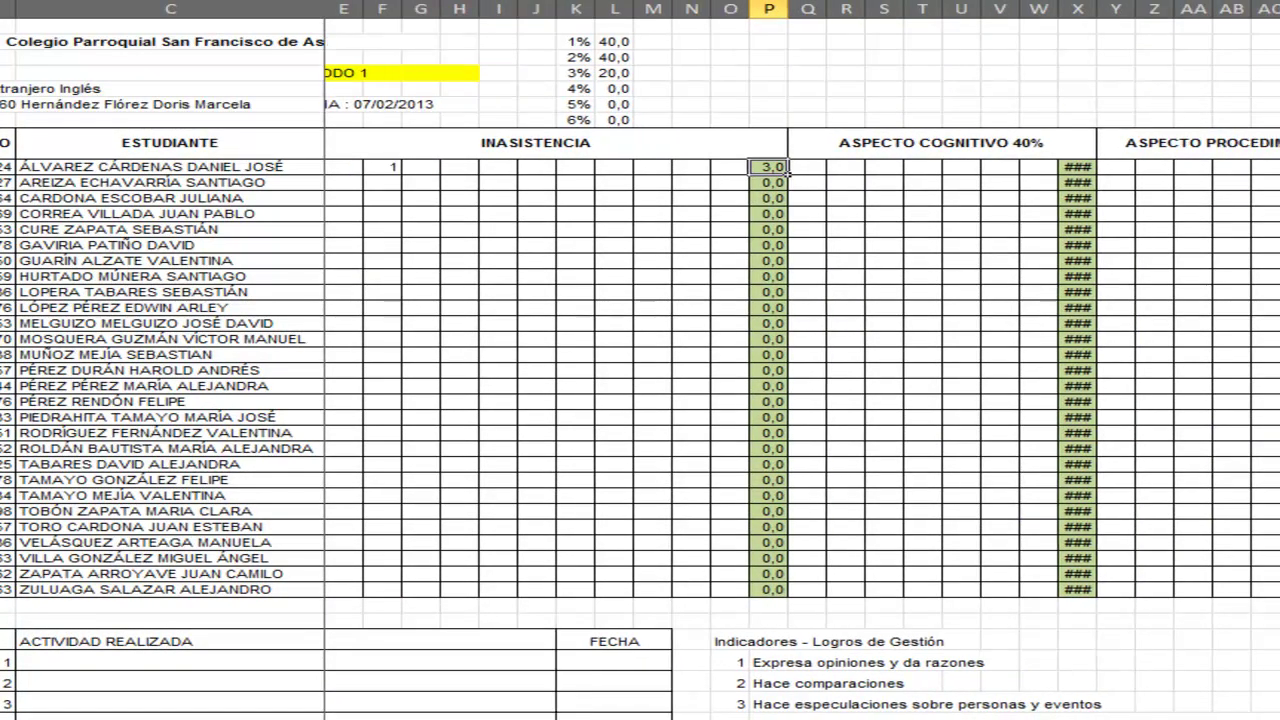
scroll(800, 370, right, 1)
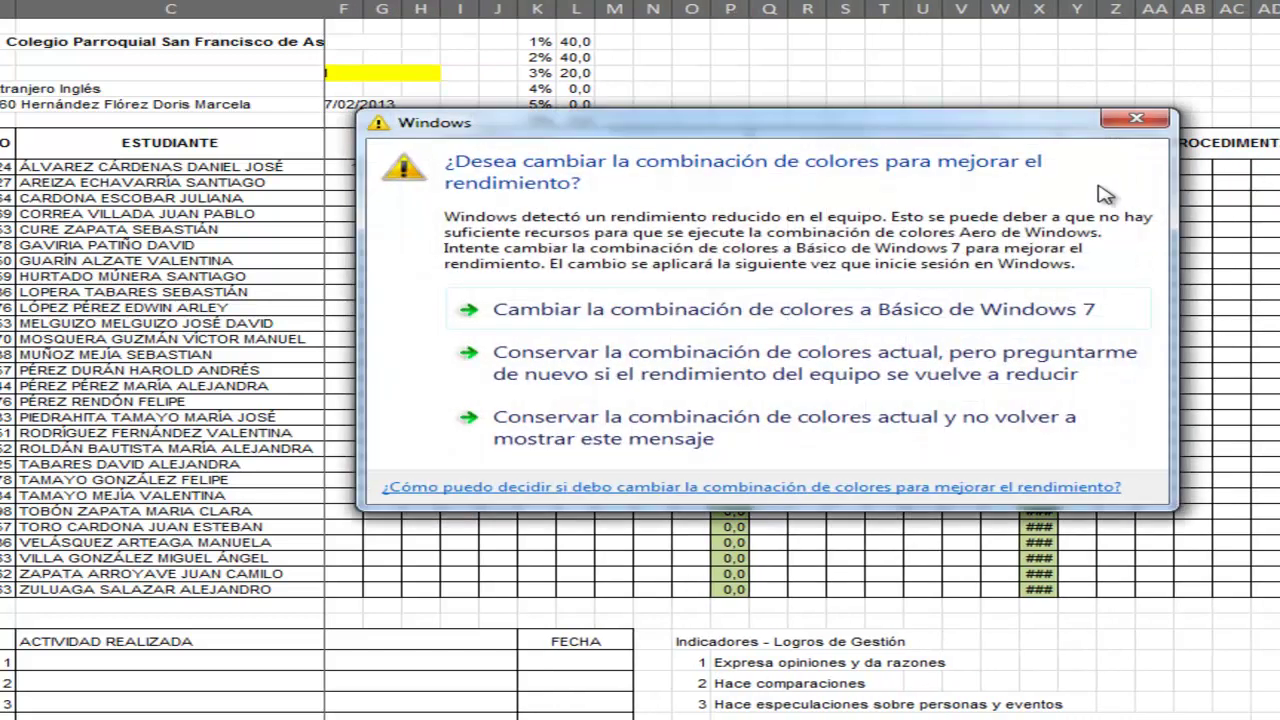
click(1131, 119)
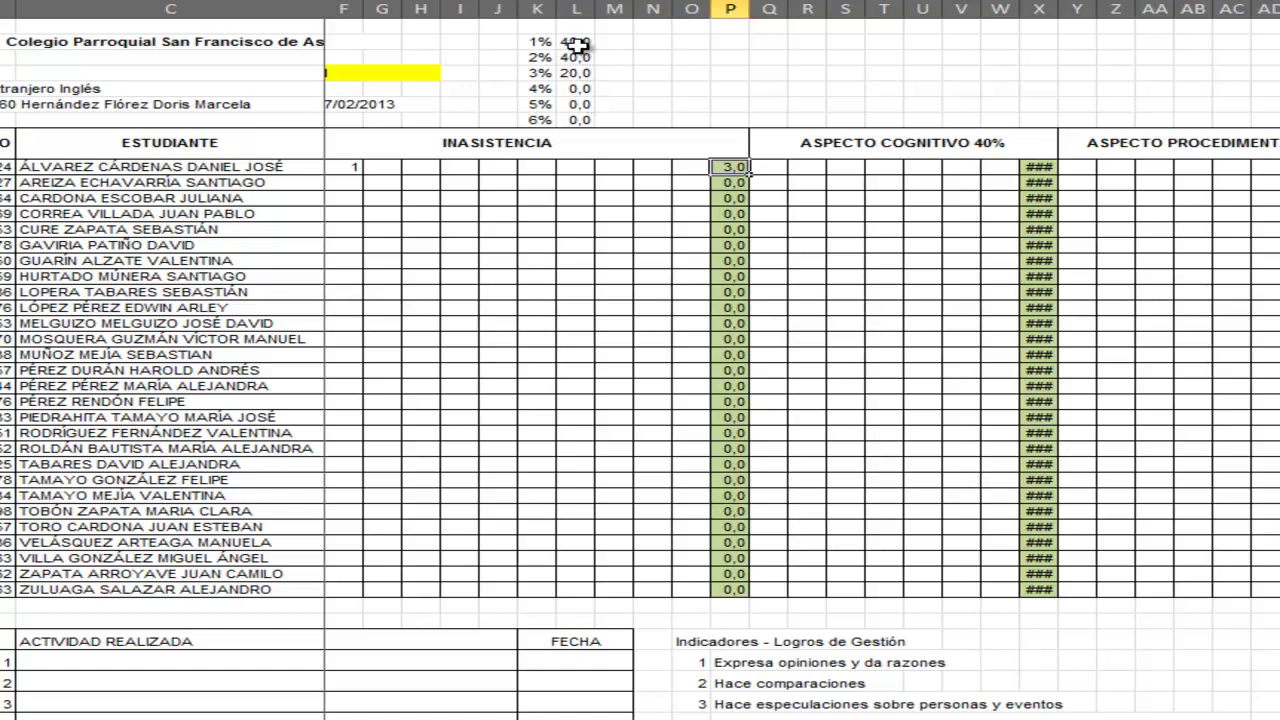
click(578, 42)
click(575, 57)
click(580, 74)
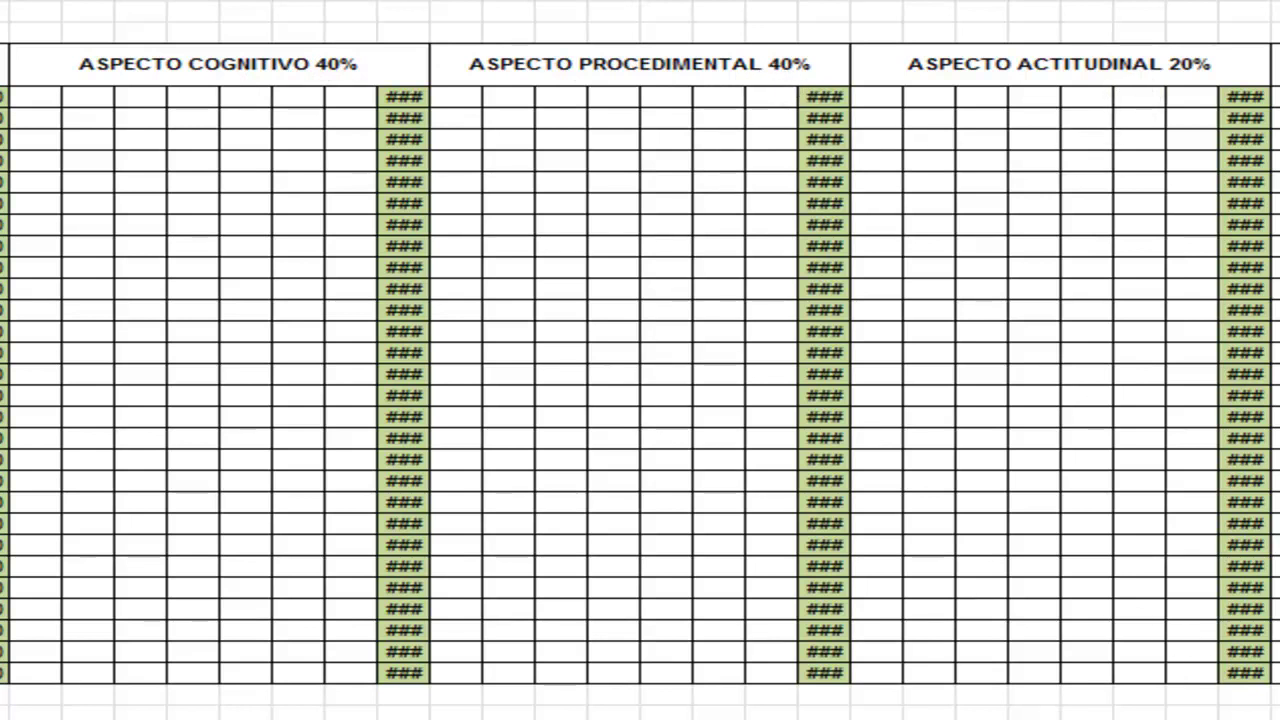
scroll(640, 364, right, 6)
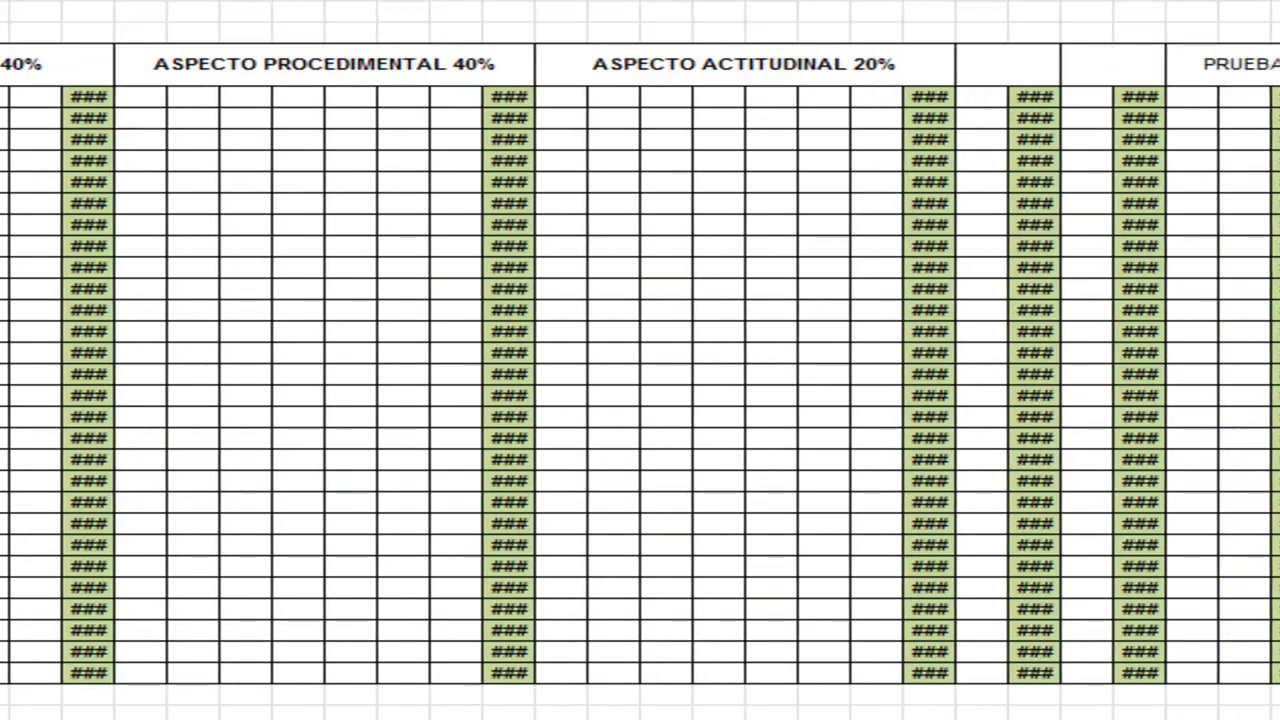
scroll(640, 364, right, 1)
click(1050, 68)
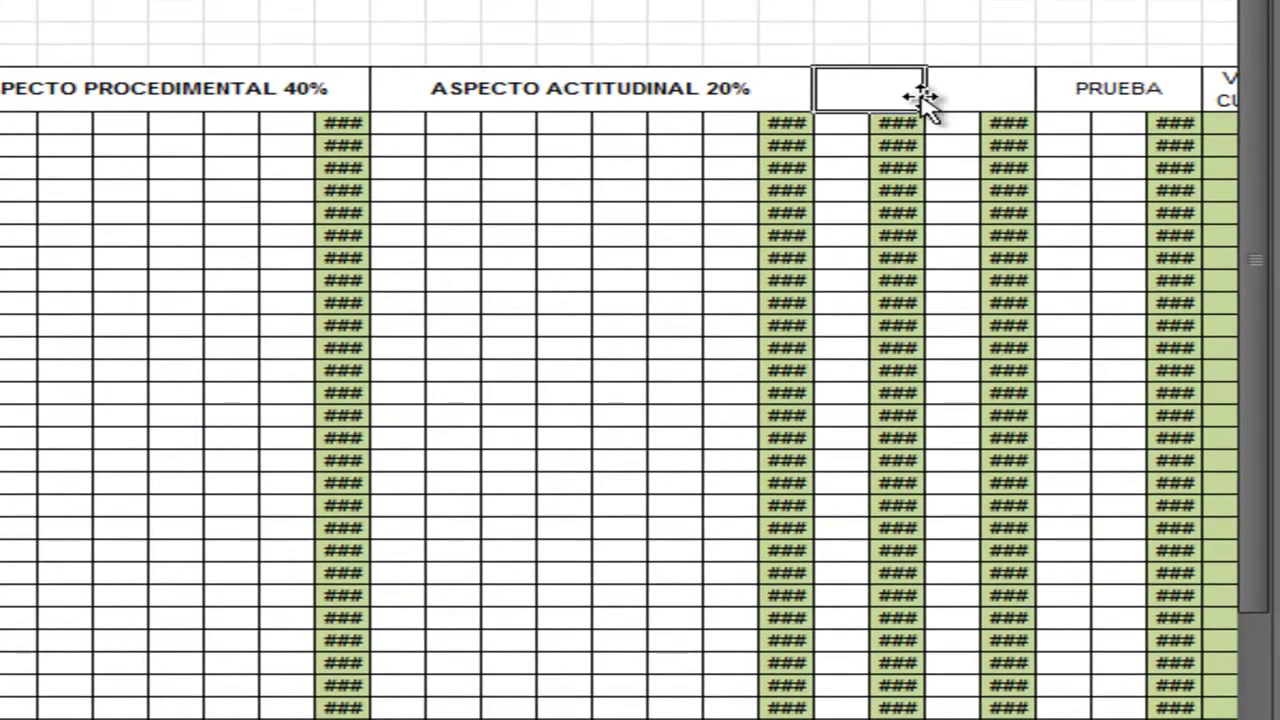
click(980, 94)
click(903, 94)
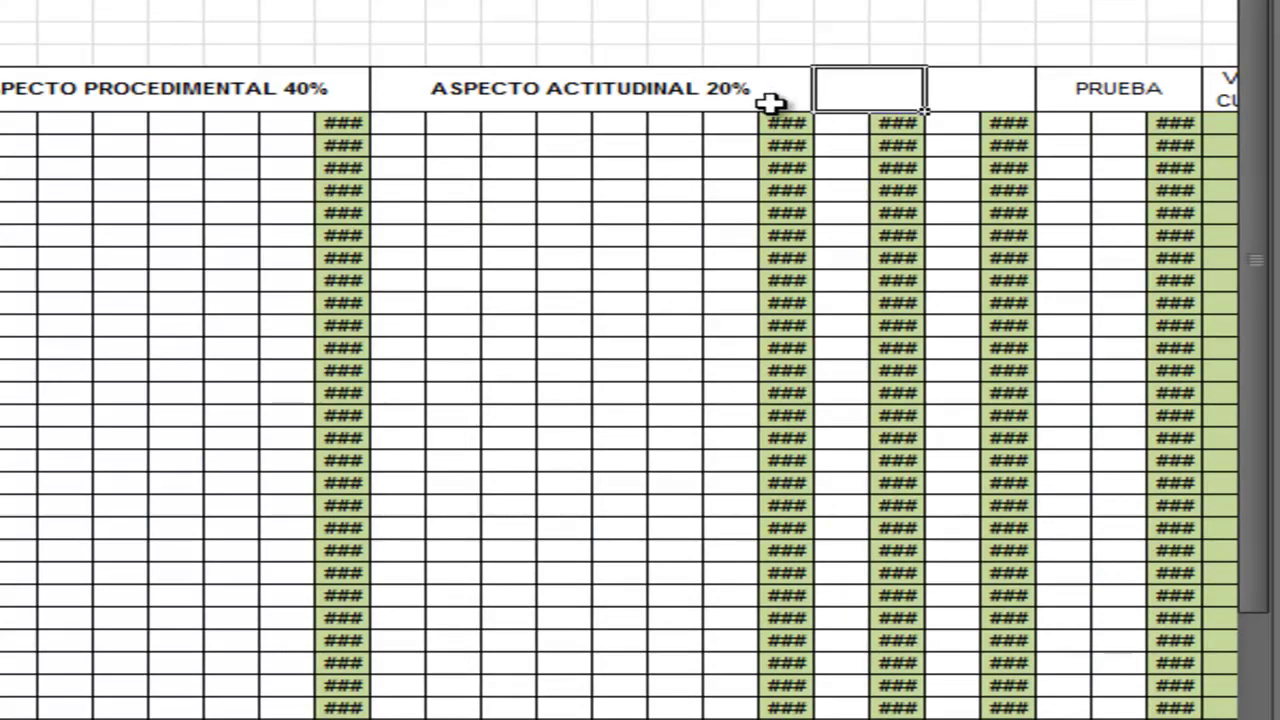
click(961, 93)
click(890, 93)
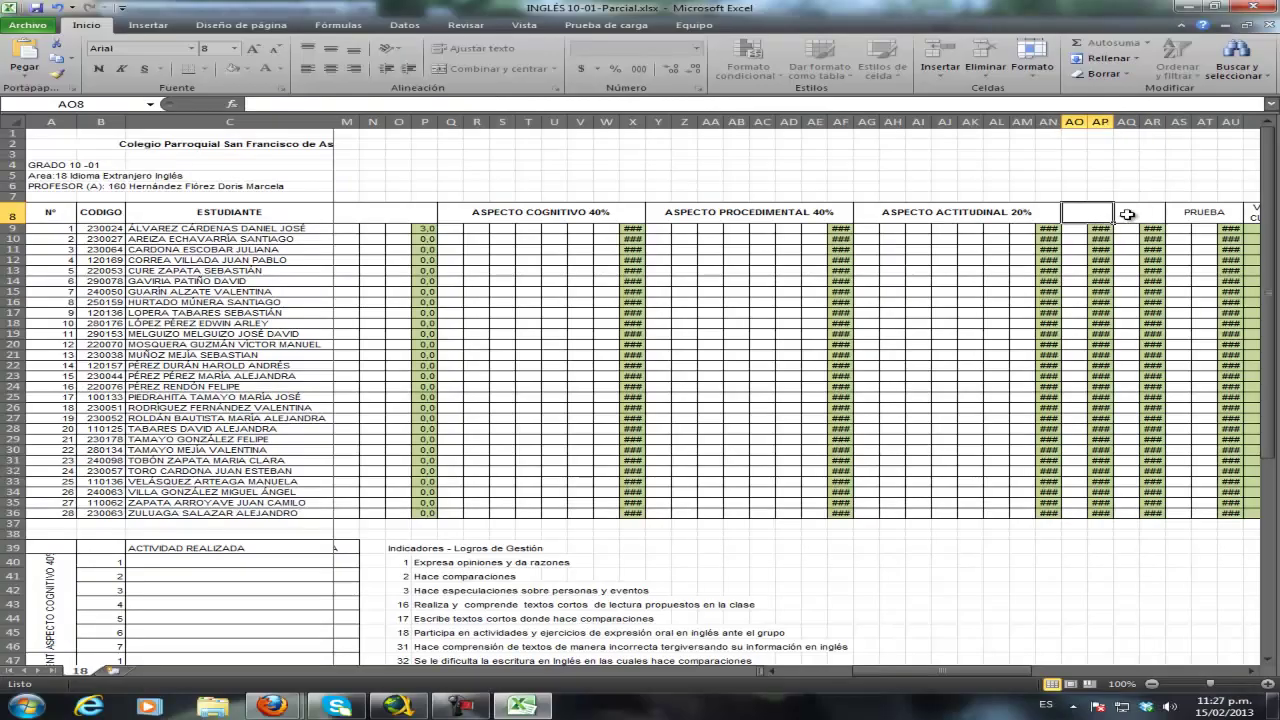
click(1127, 214)
click(1103, 214)
click(1144, 216)
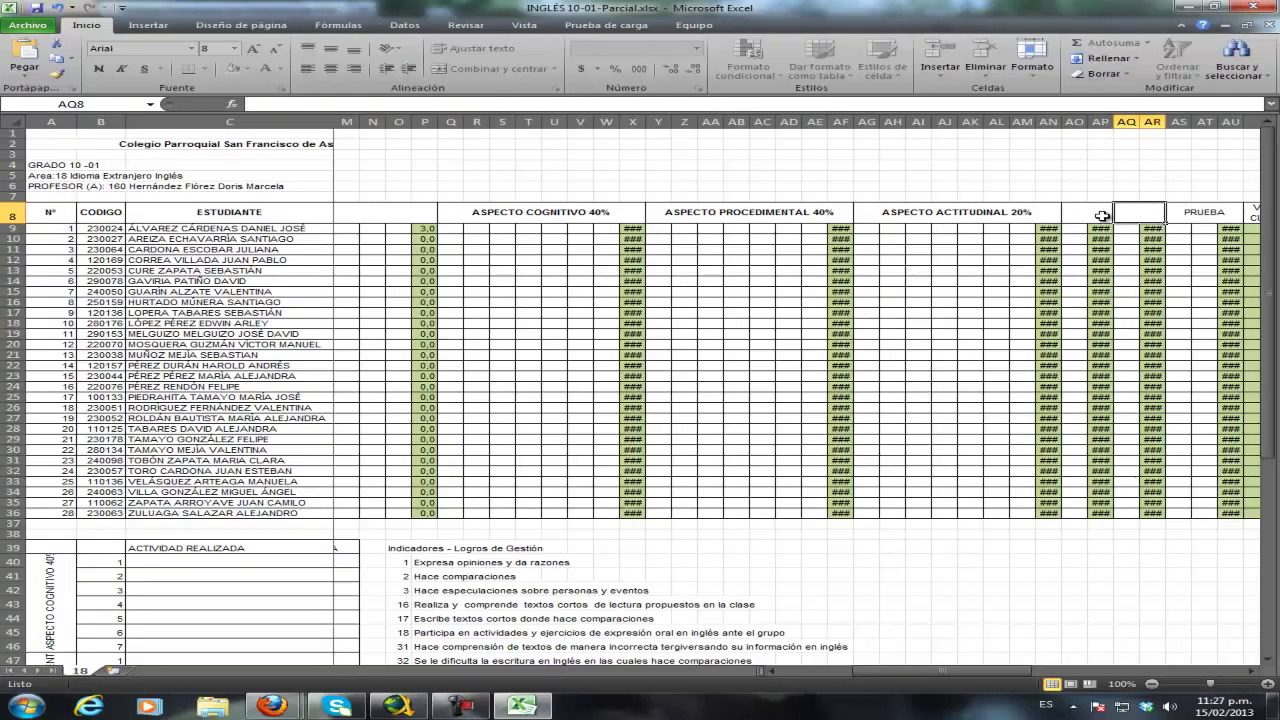
click(1086, 216)
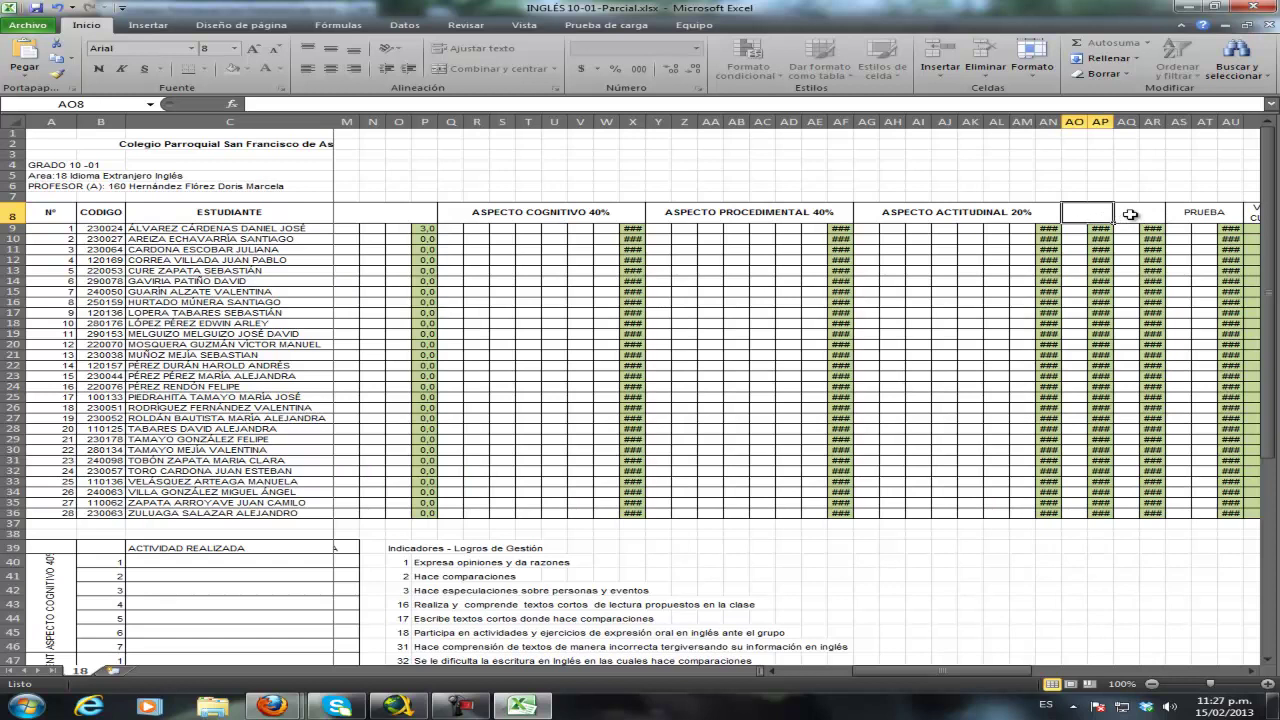
click(1130, 214)
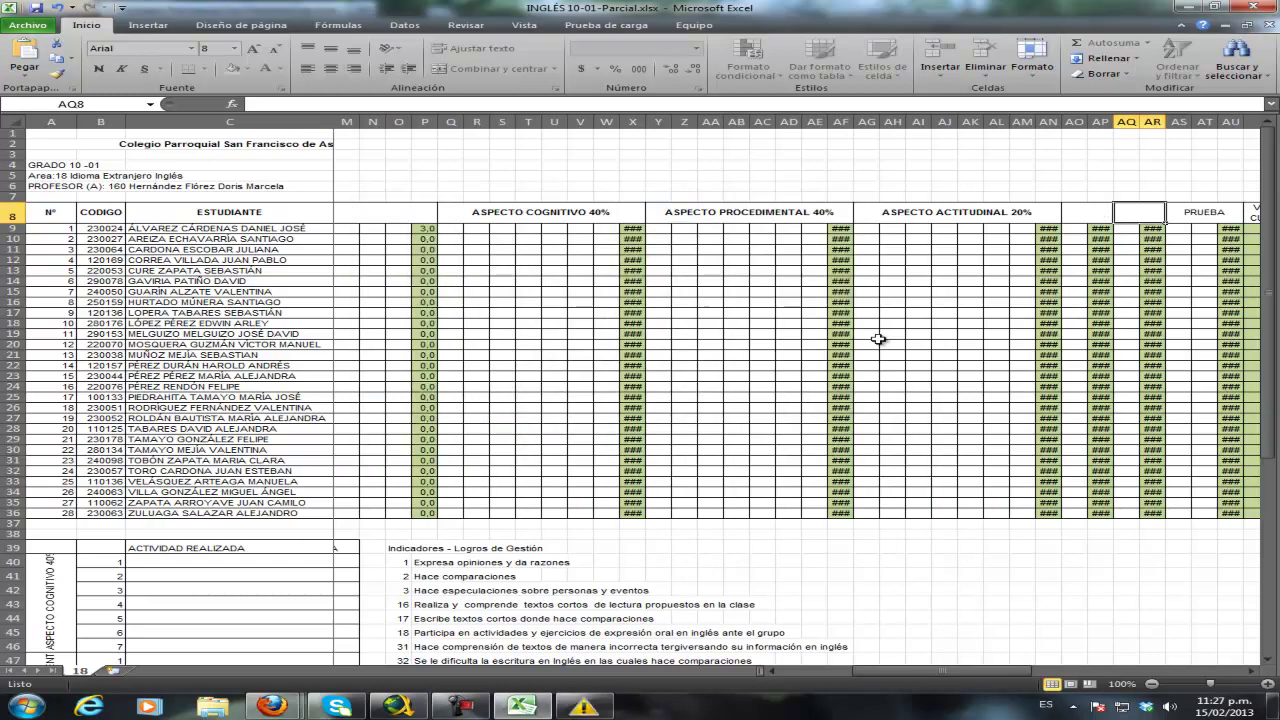
drag(861, 672, 782, 672)
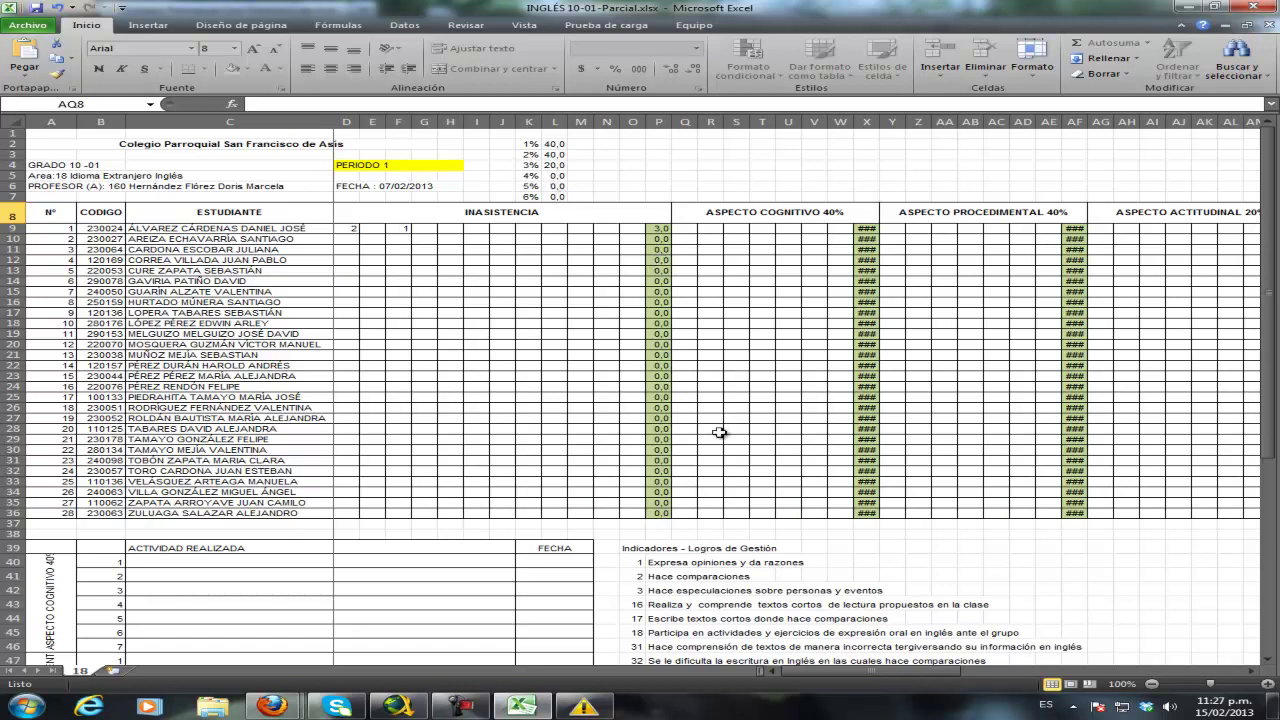
- Enter cognitive grades 4,6 in Q9 and 3 in R9 for the first student
drag(940, 677, 1030, 679)
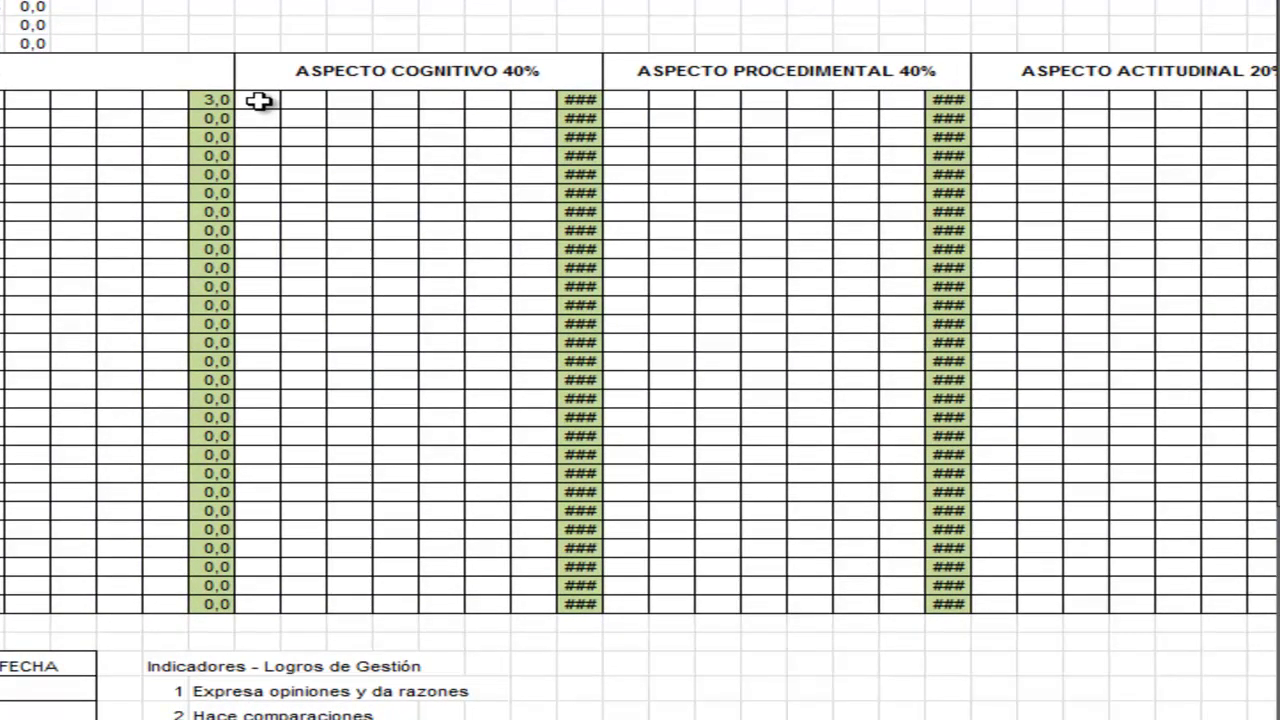
click(258, 100)
text(4,6)
key(Return)
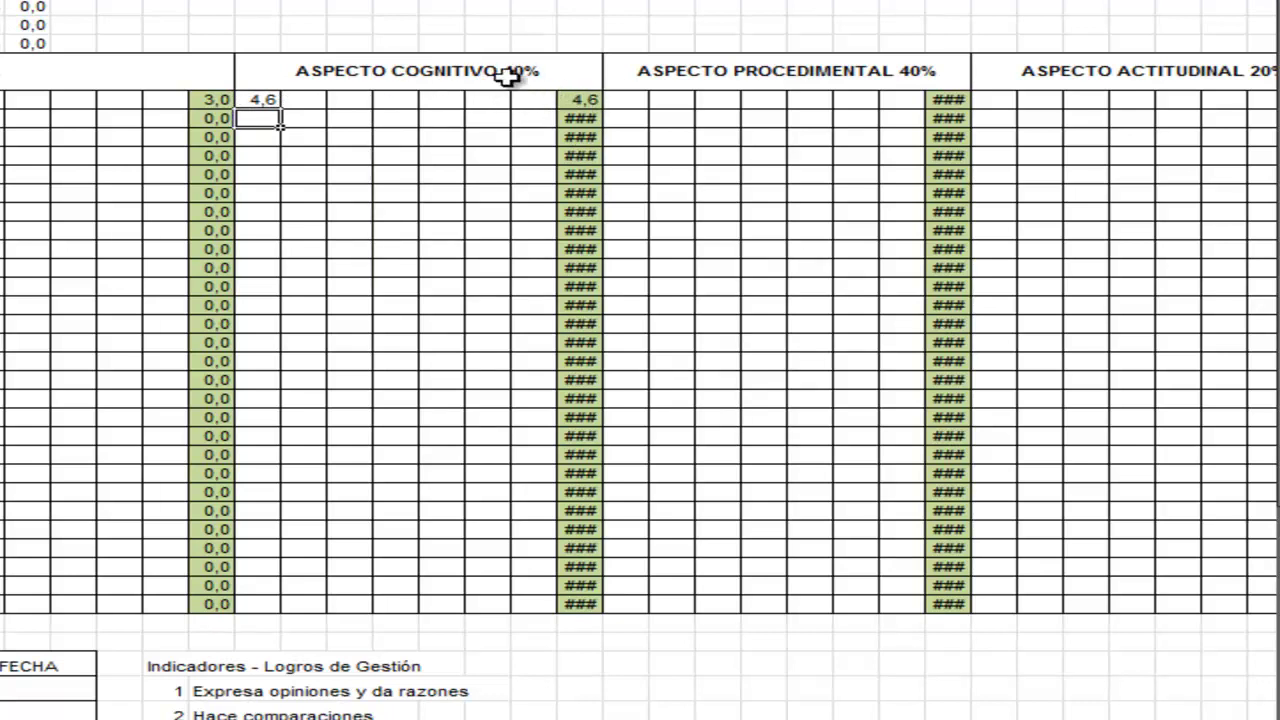
click(310, 99)
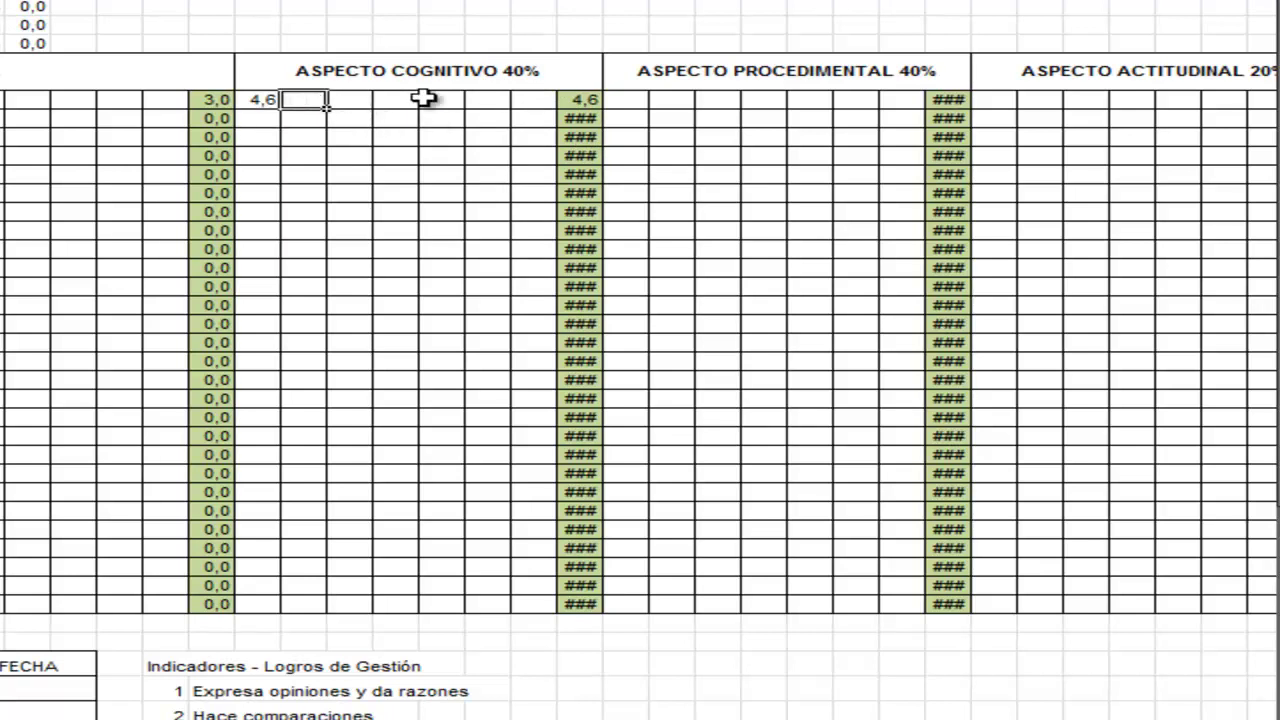
text(3)
key(Return)
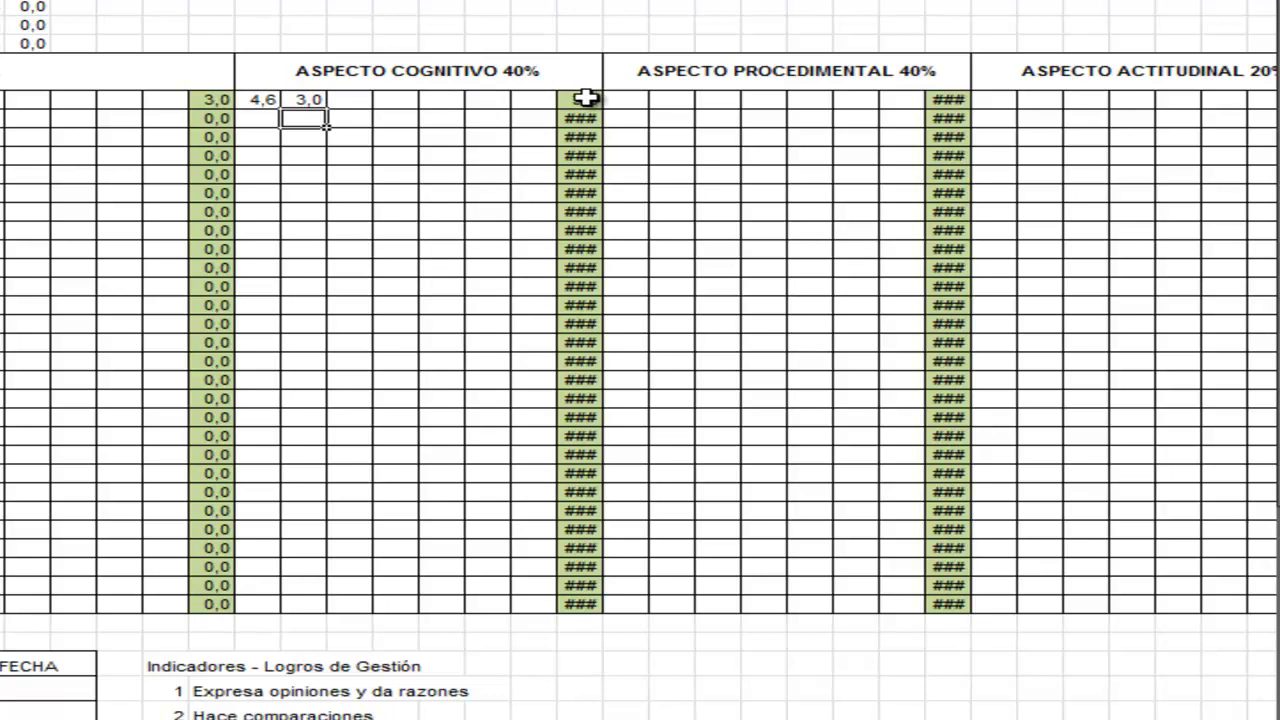
- Select the first student's cognitive grade row to check the 3,8 average
click(538, 99)
drag(538, 99, 270, 99)
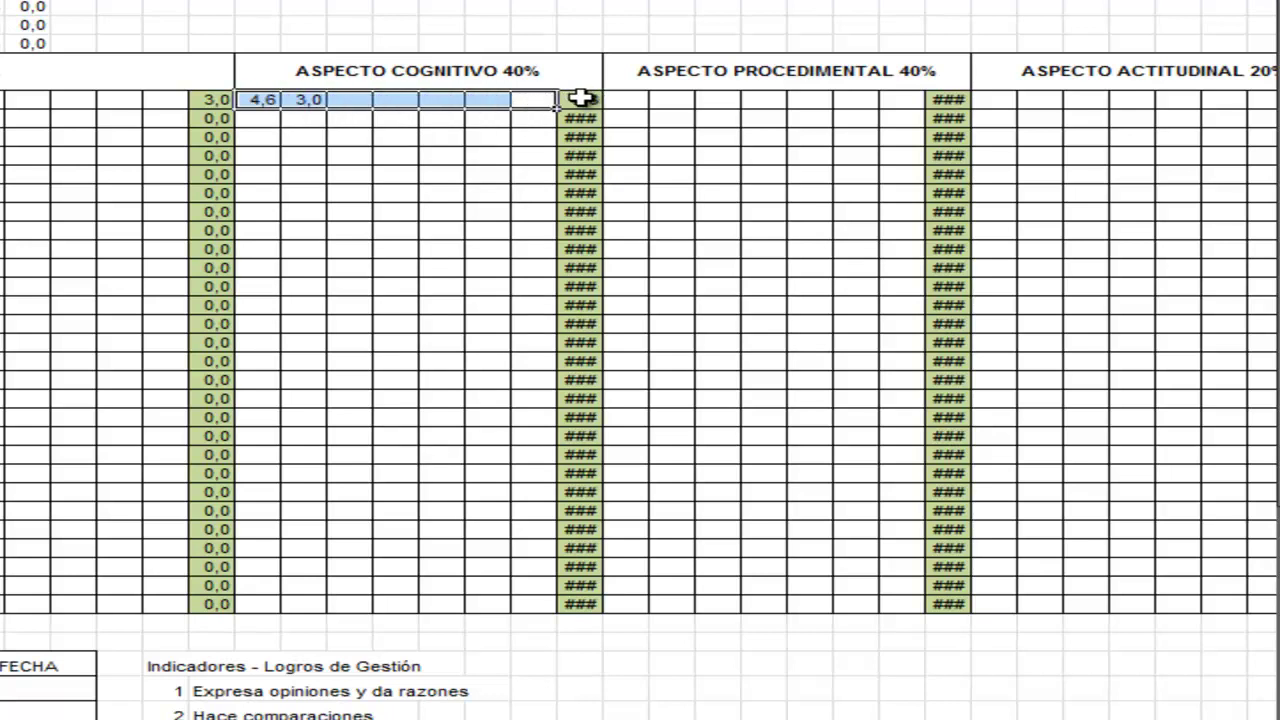
click(398, 99)
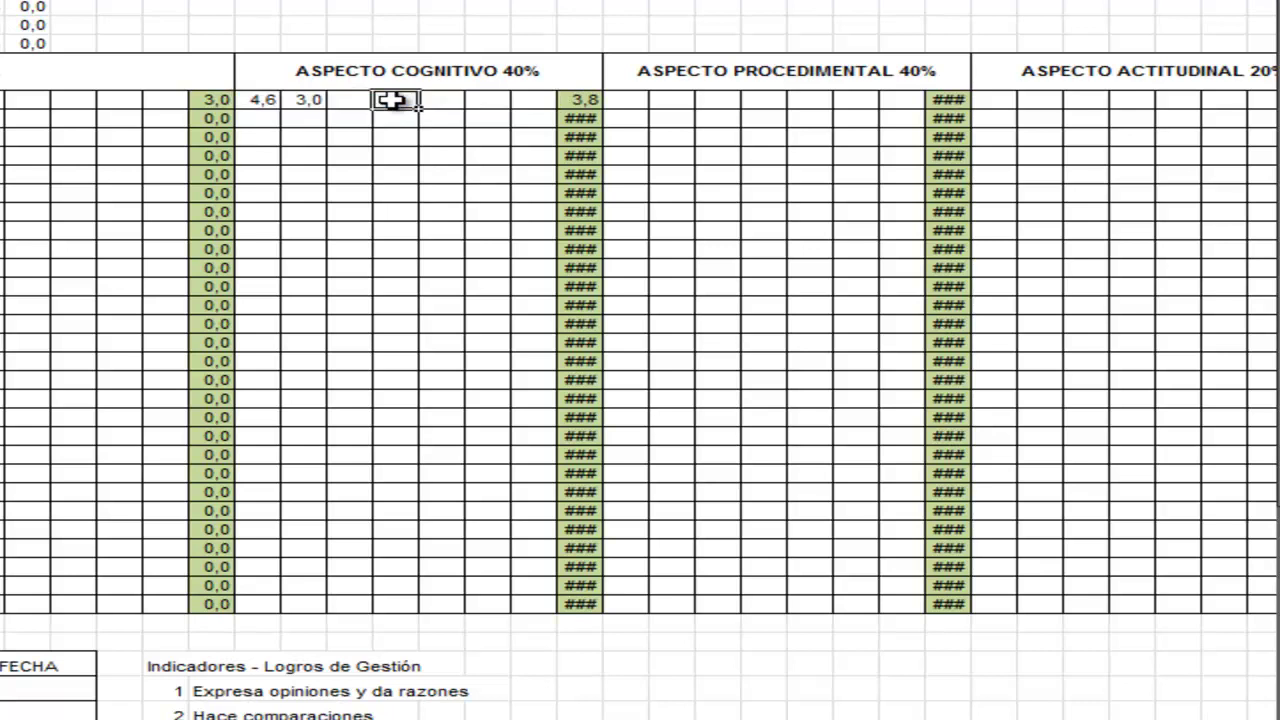
click(265, 100)
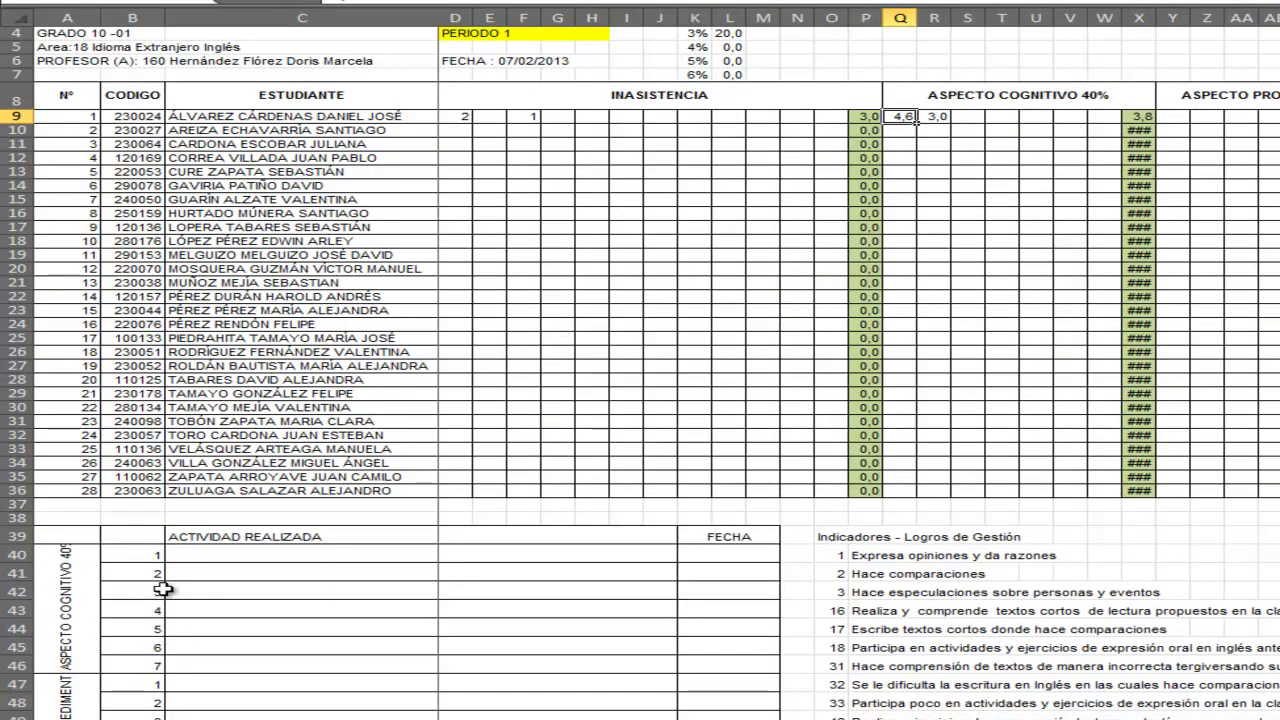
- Record cognitive activity 1 as 'Taller de Verbos' dated 14/02/2013
scroll(257, 523, down, 1)
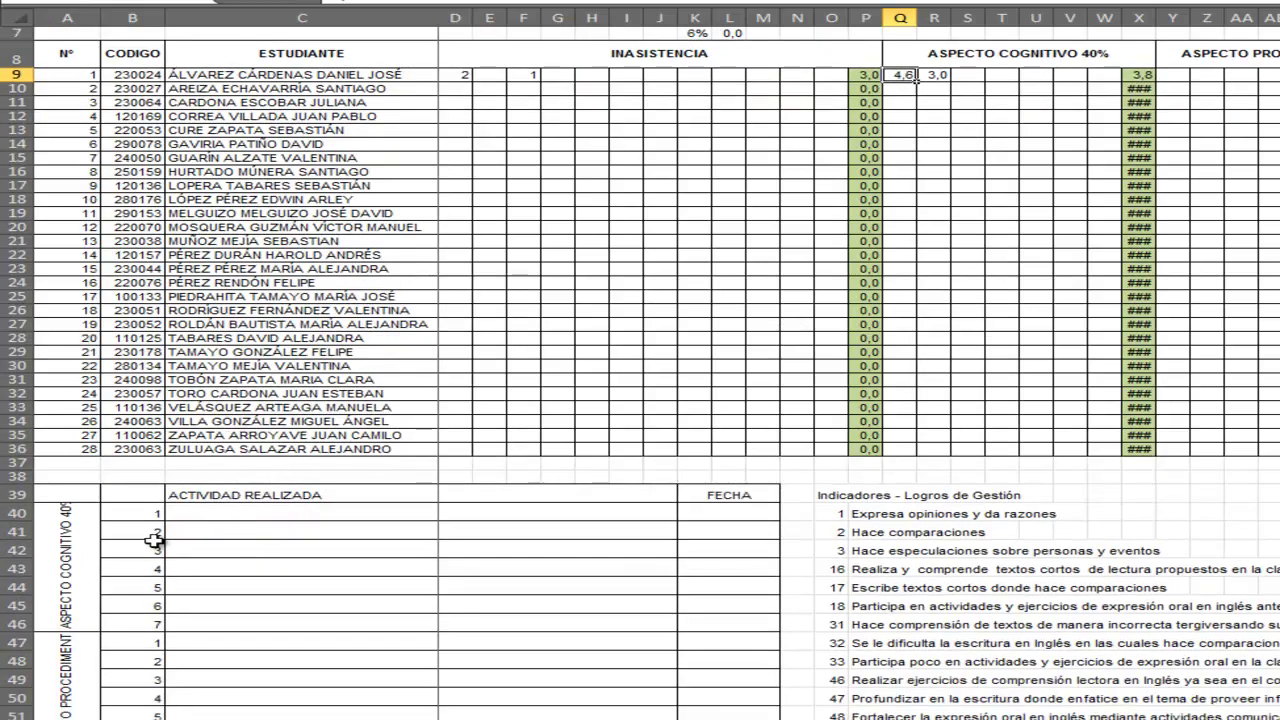
click(74, 598)
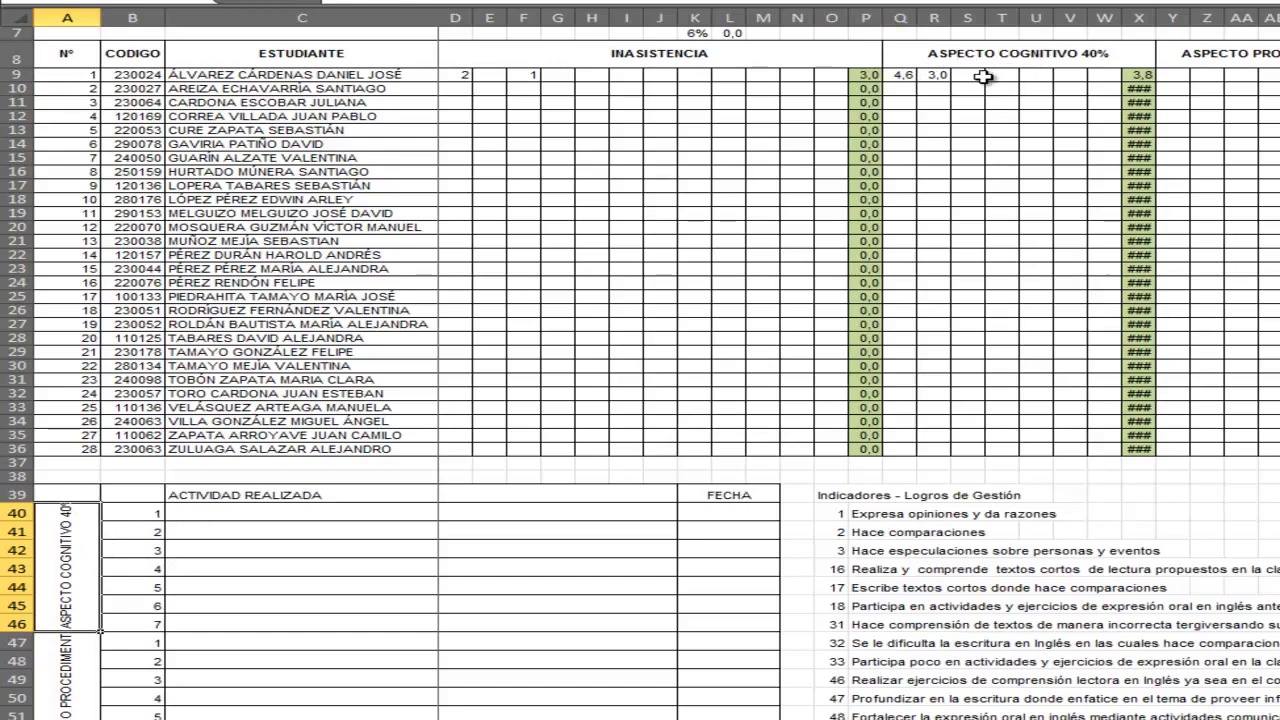
click(910, 76)
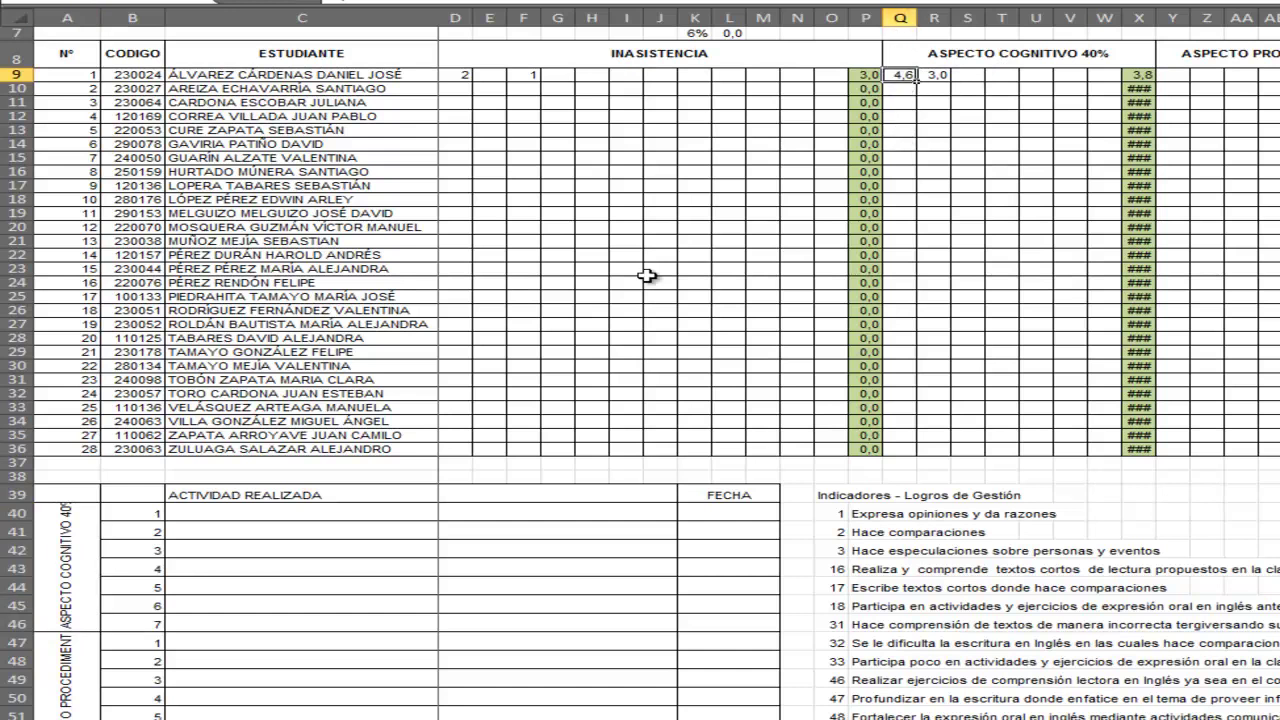
click(144, 512)
click(195, 511)
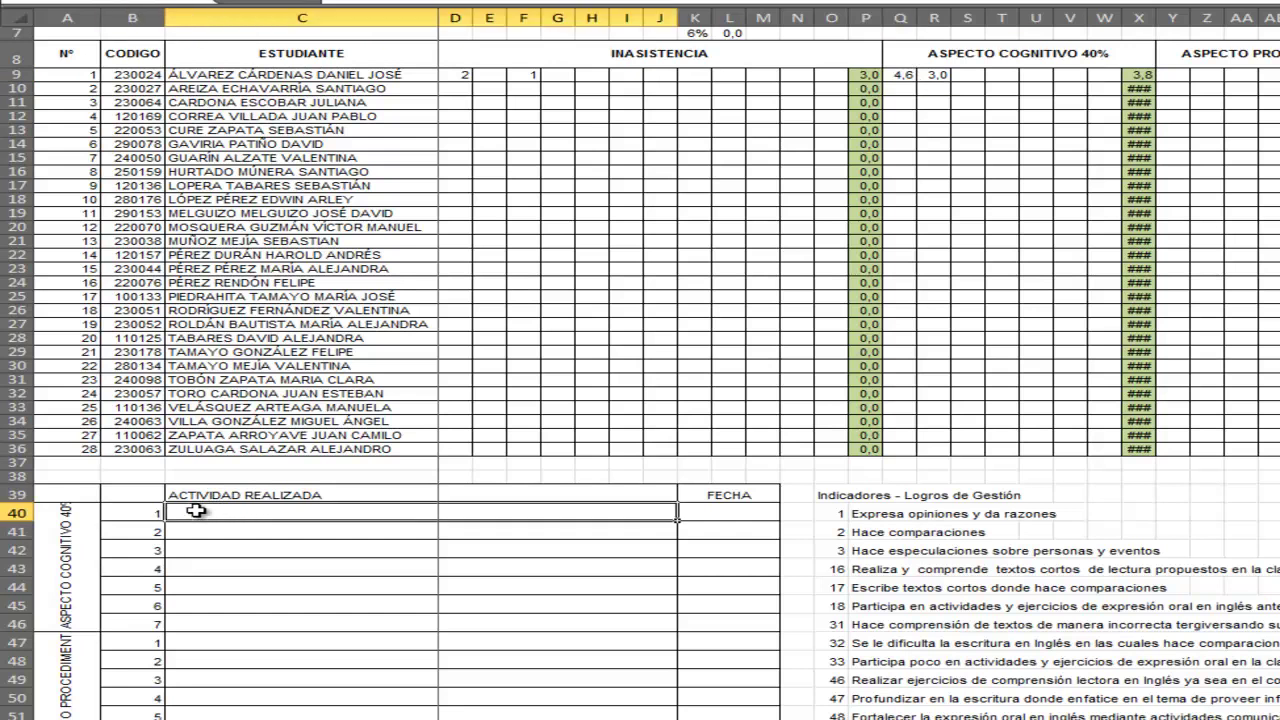
text(Taller de Verbos)
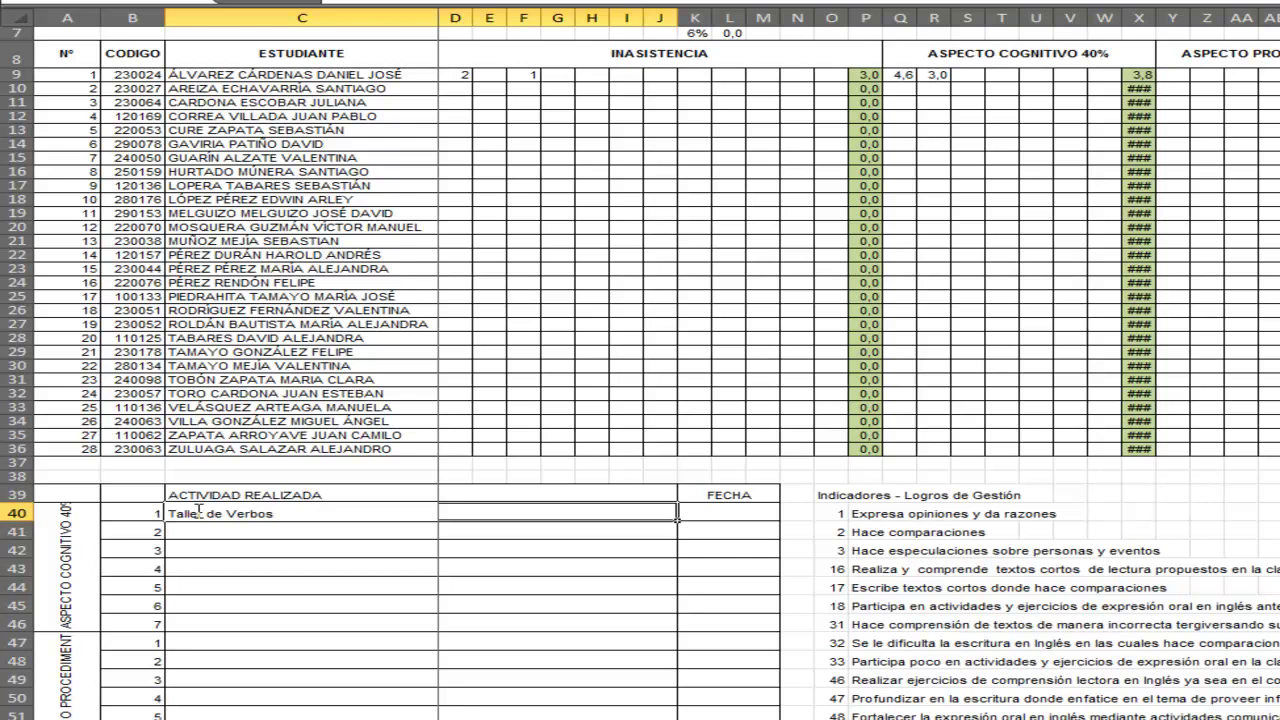
key(Tab)
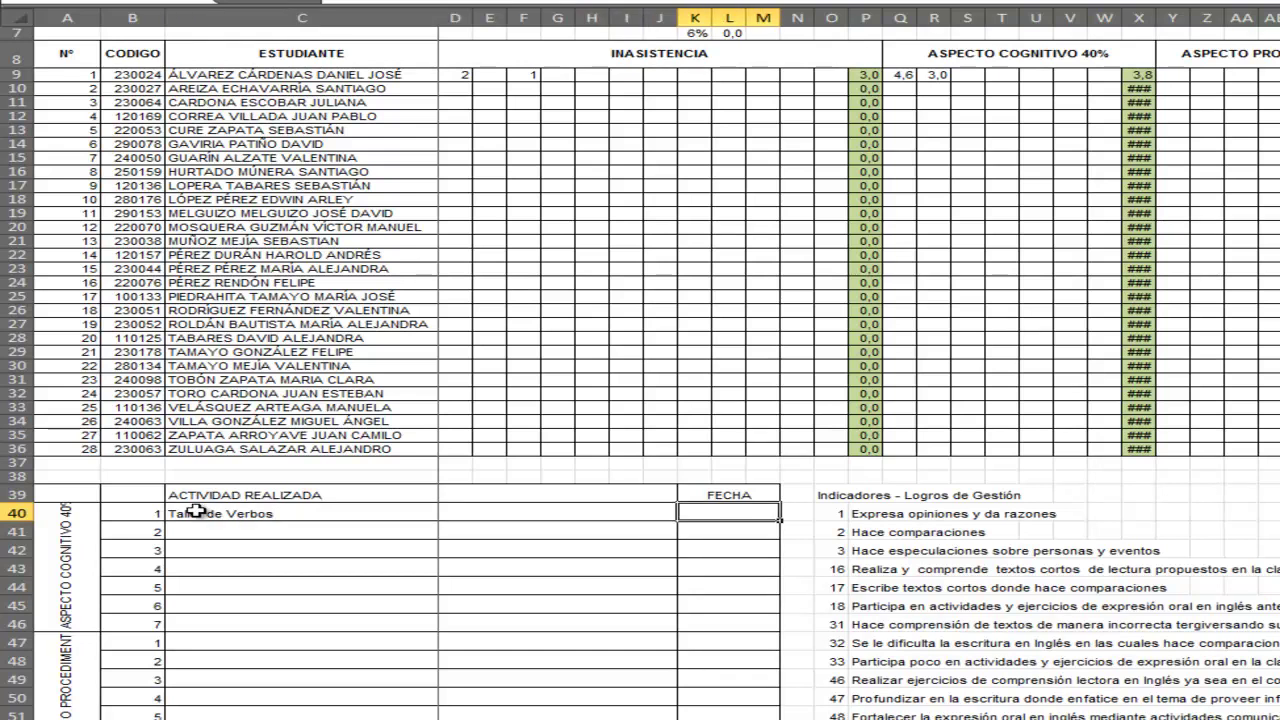
text(14/02/2013)
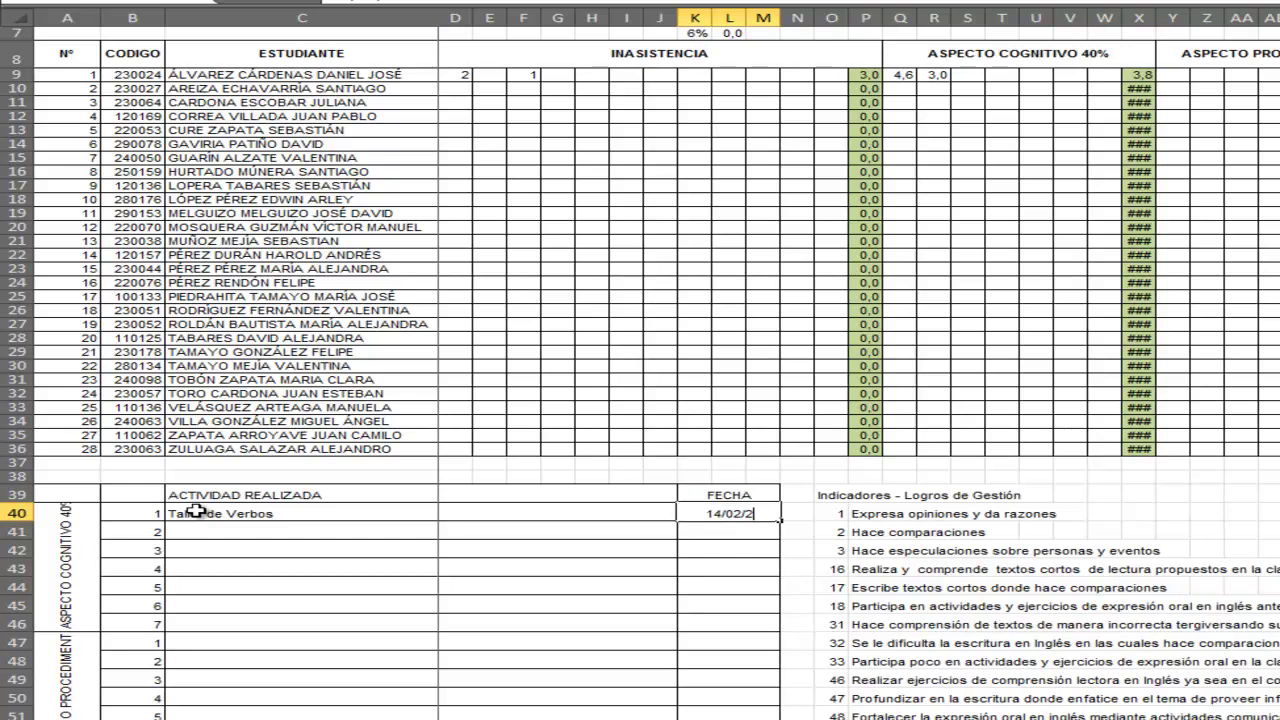
key(Return)
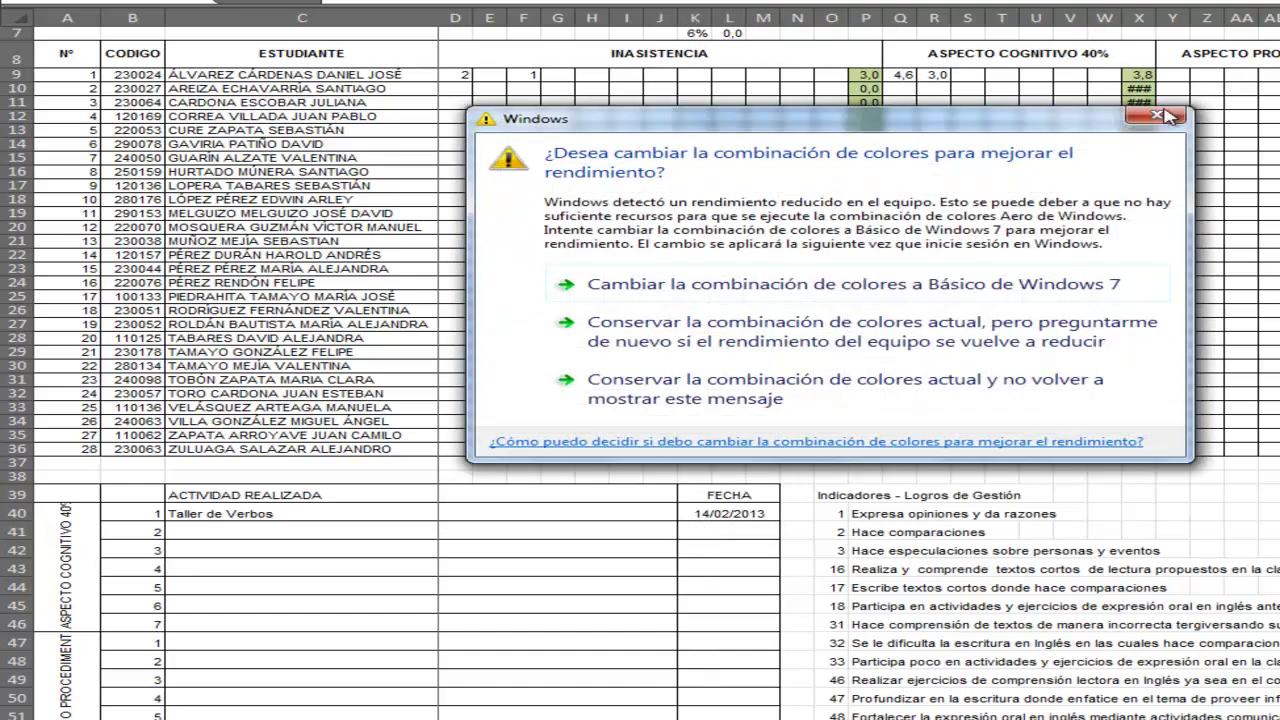
- Enter procedimental 3 and actitudinal 5 for the first student, giving an overall grade of 3,7
click(1168, 116)
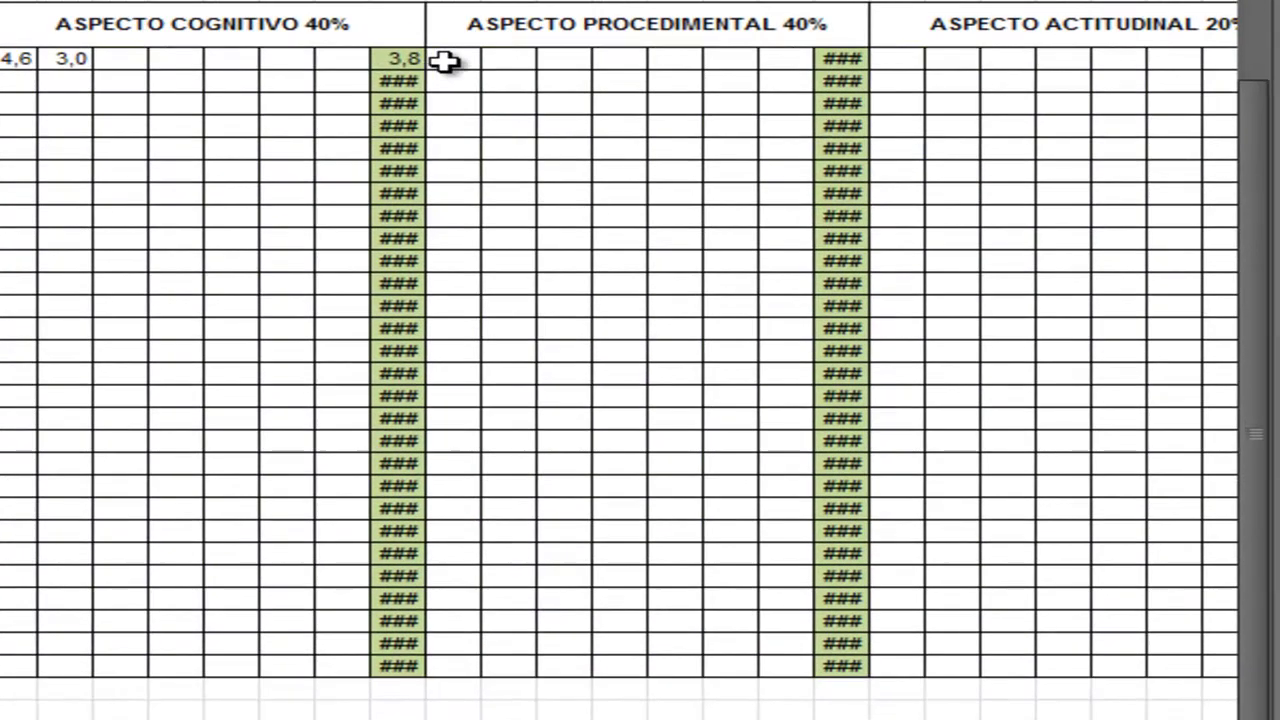
click(455, 60)
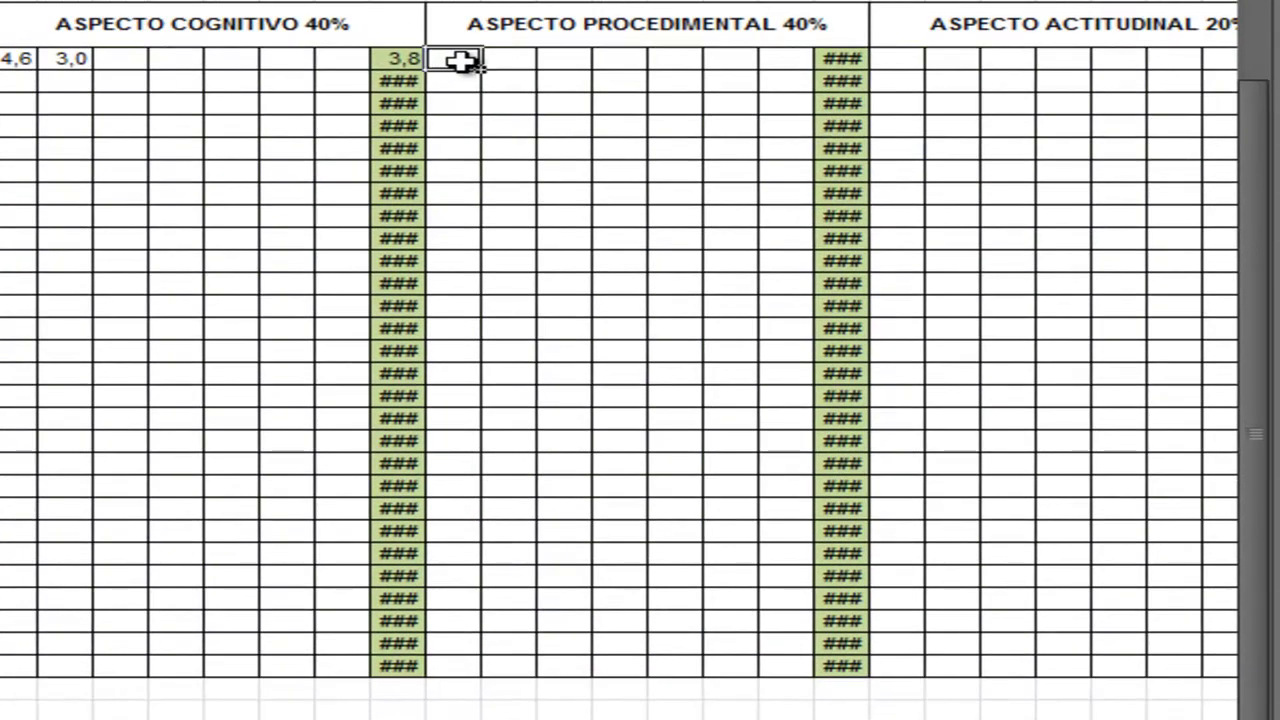
text(3)
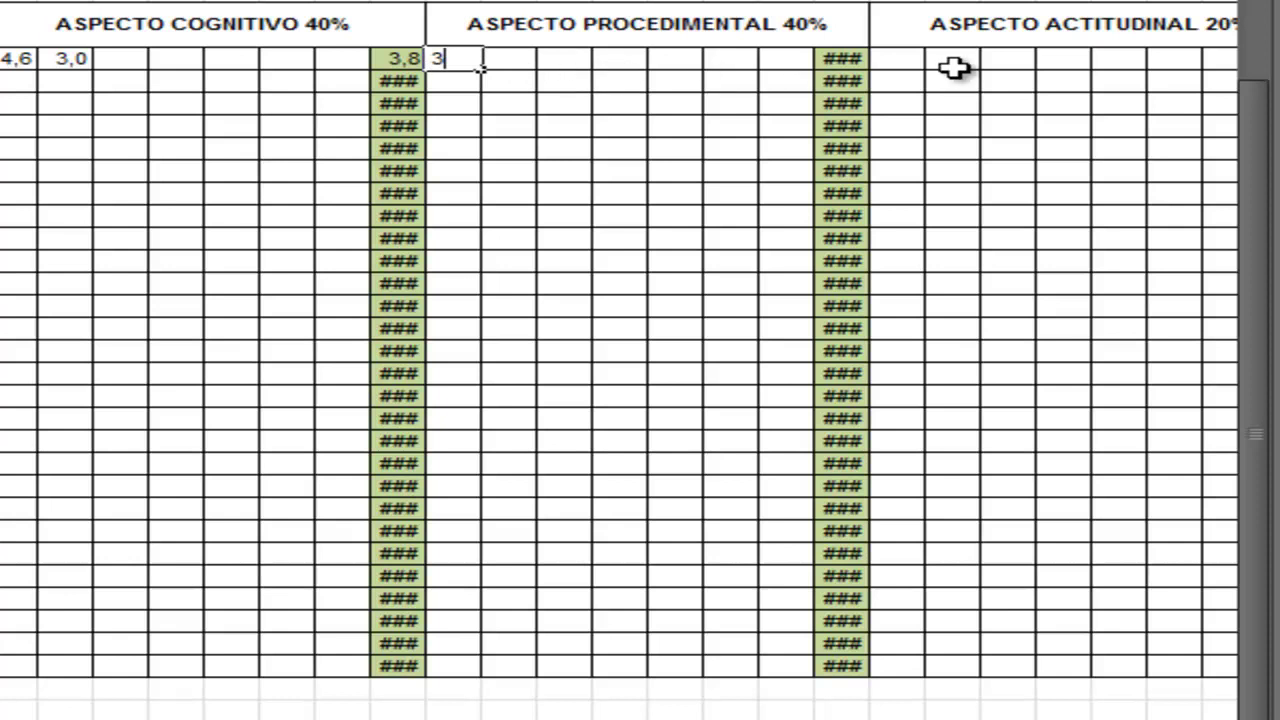
click(917, 62)
text(2)
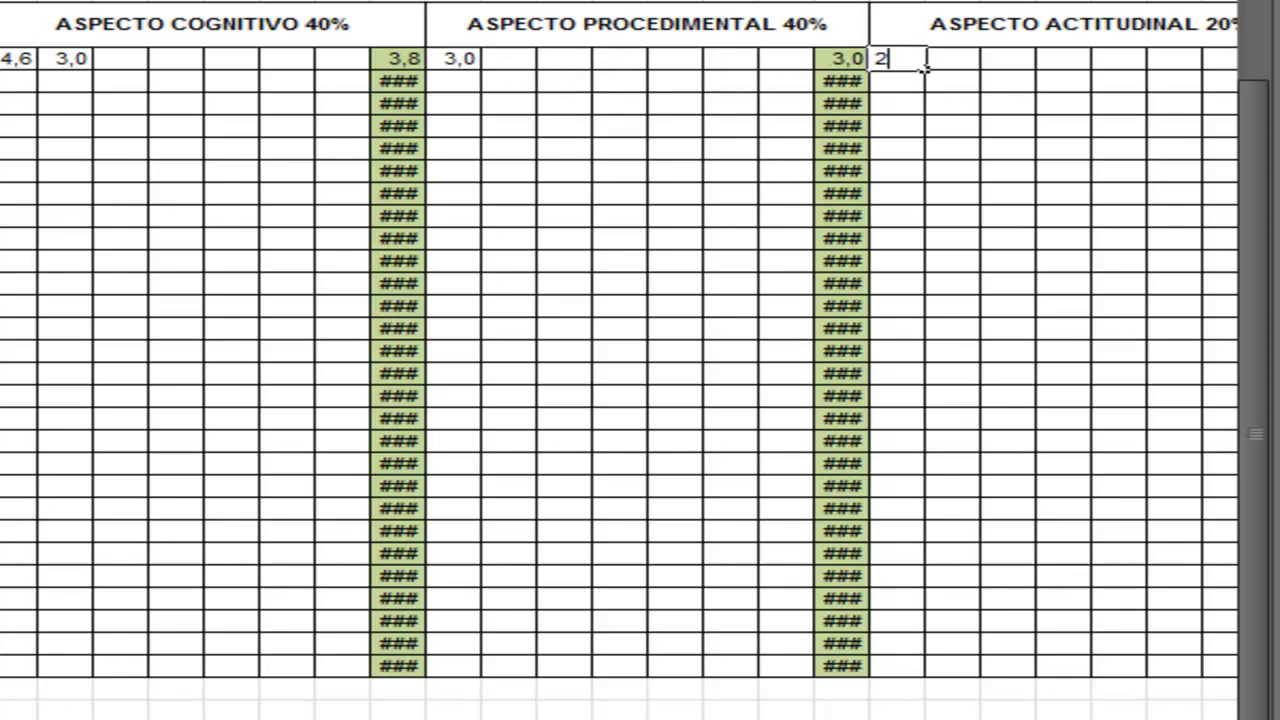
click(1063, 266)
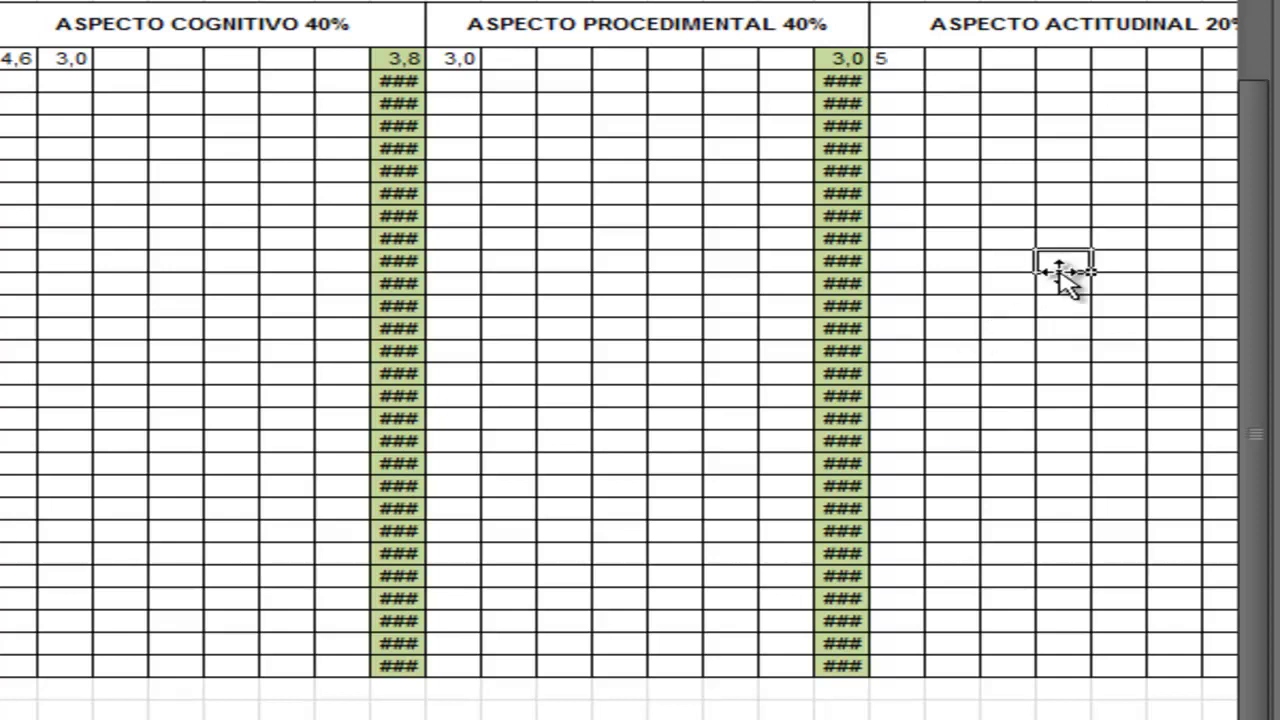
scroll(620, 340, right, 6)
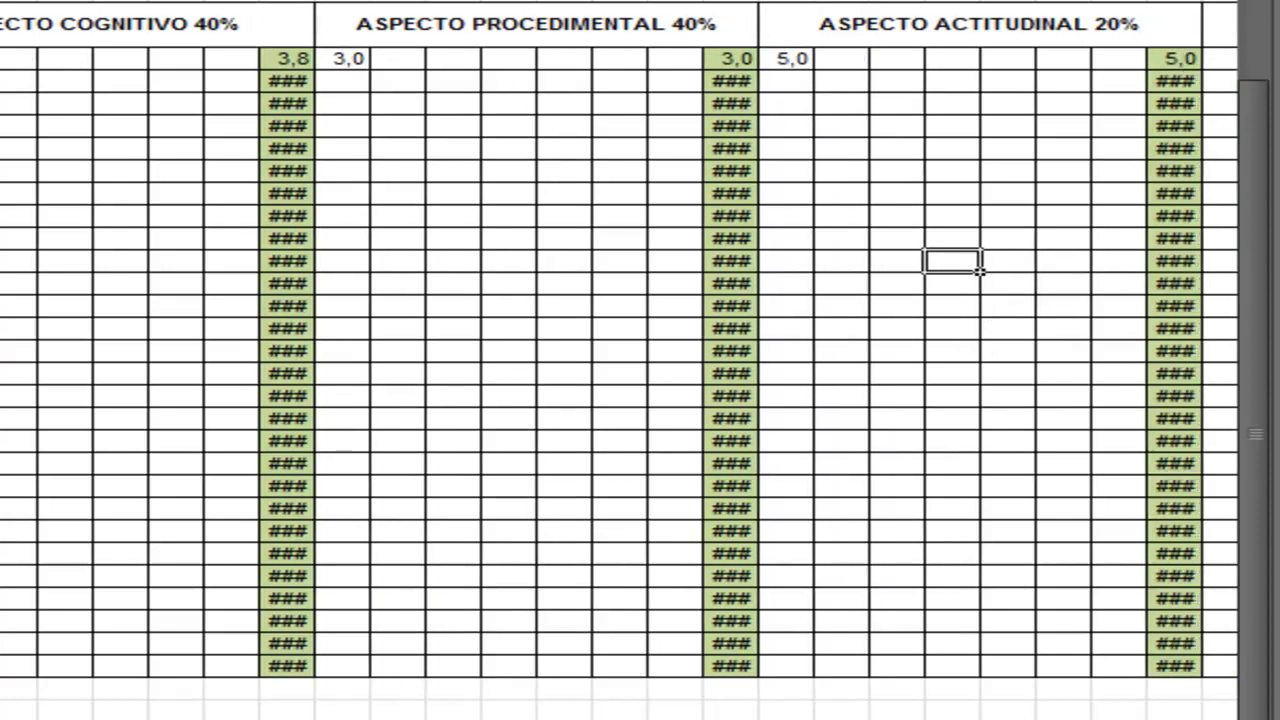
scroll(620, 340, right, 6)
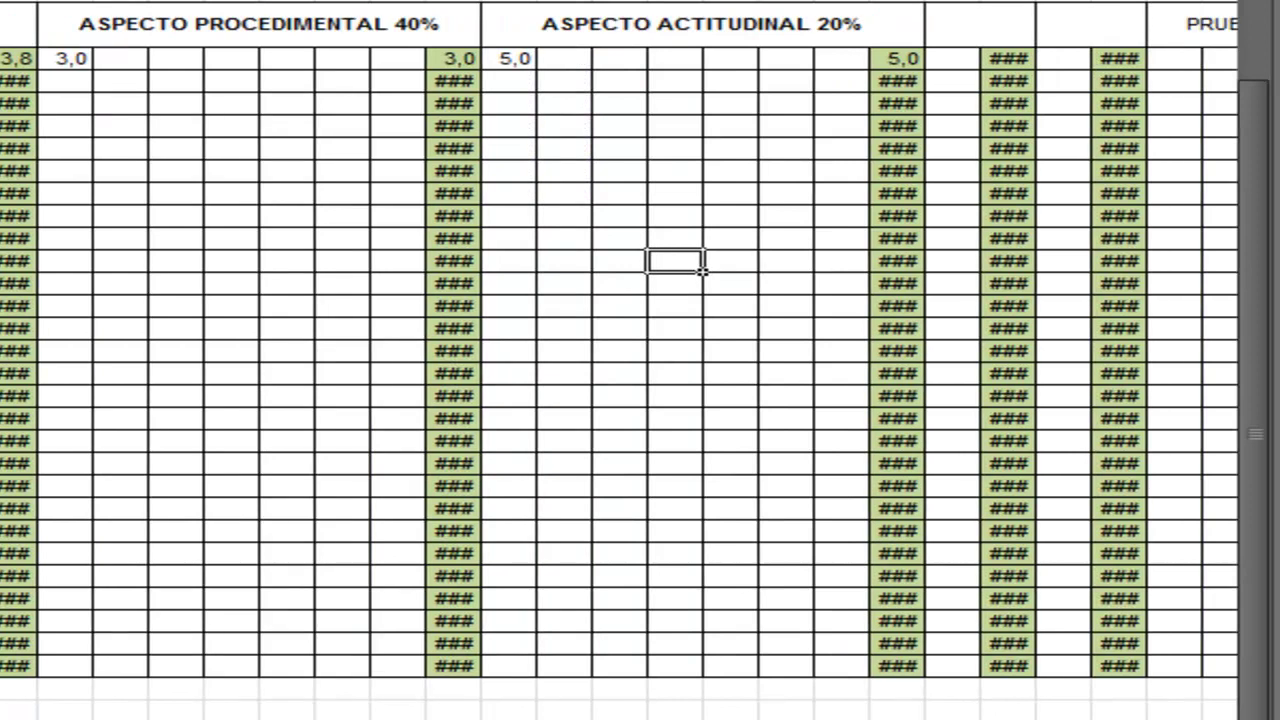
scroll(620, 340, right, 4)
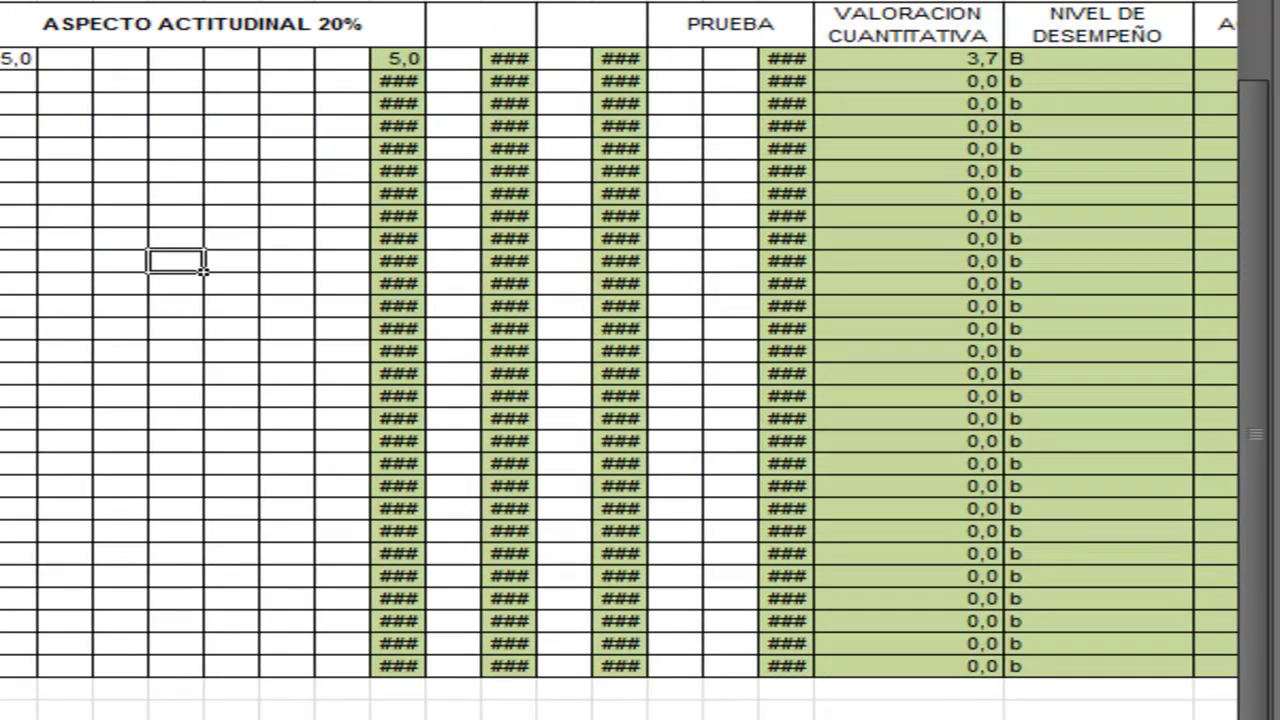
scroll(620, 340, right, 1)
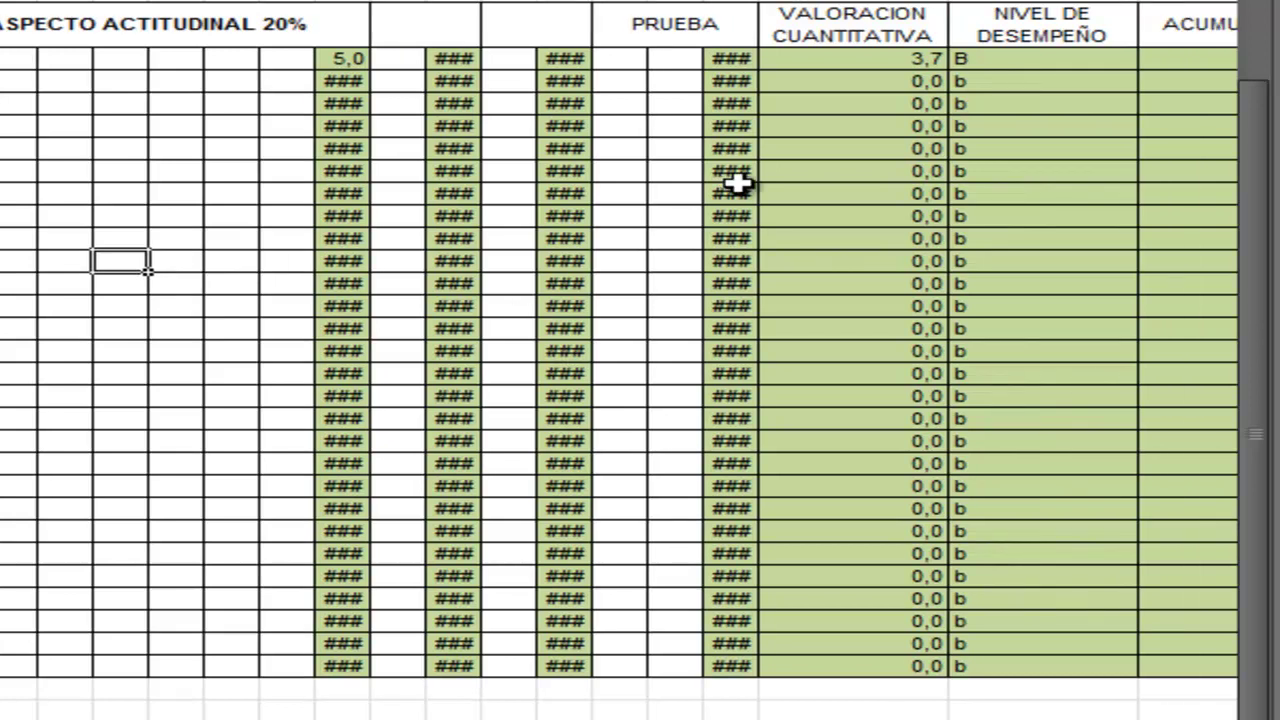
click(808, 63)
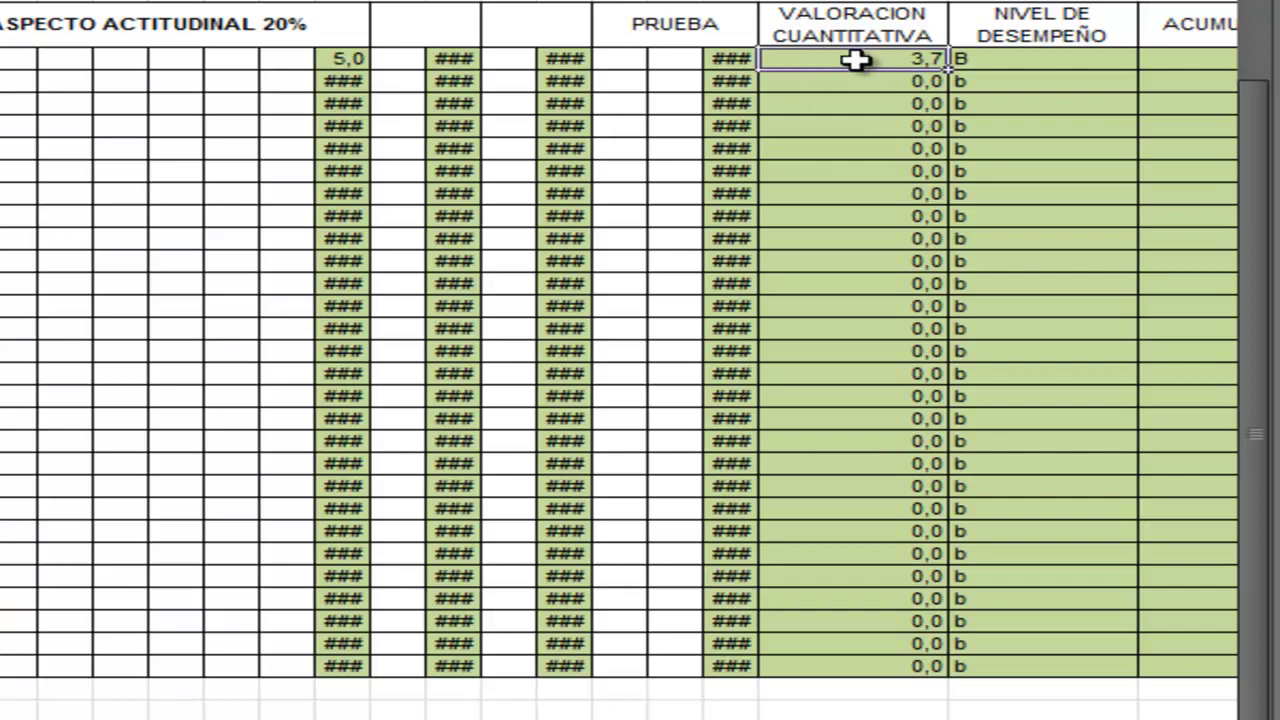
click(1042, 59)
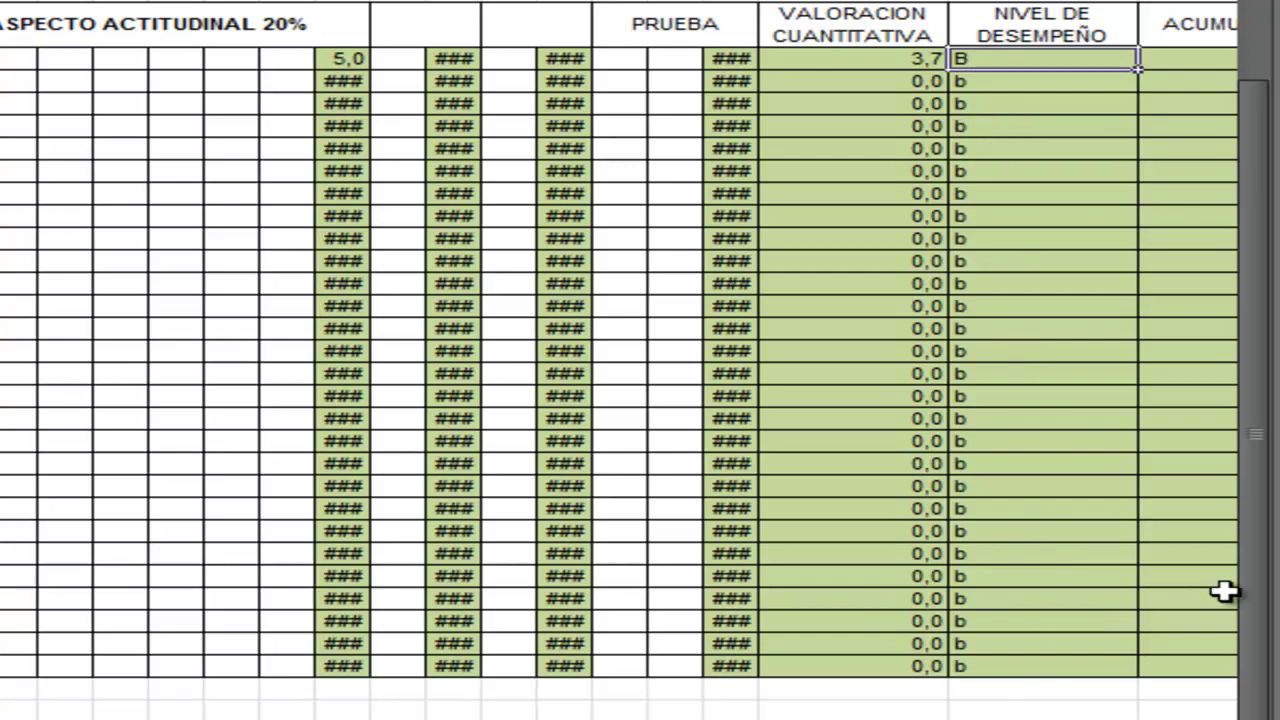
drag(1270, 600, 1260, 529)
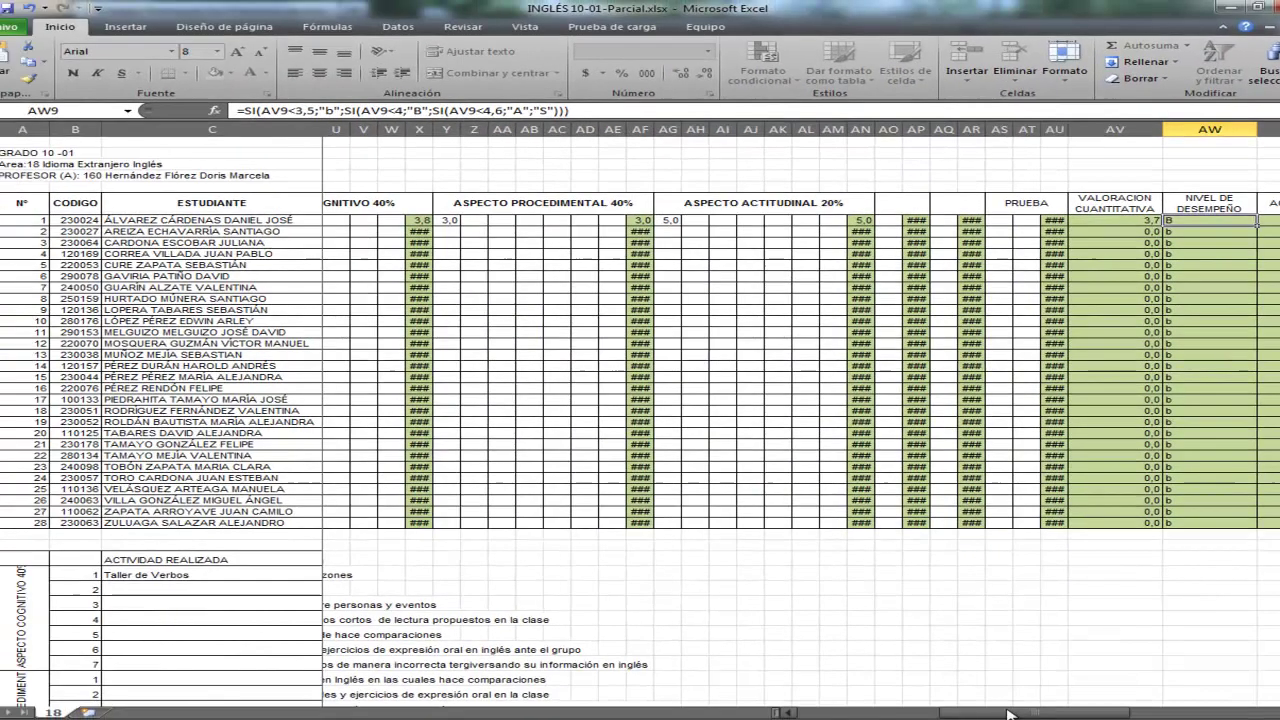
drag(1010, 714, 800, 714)
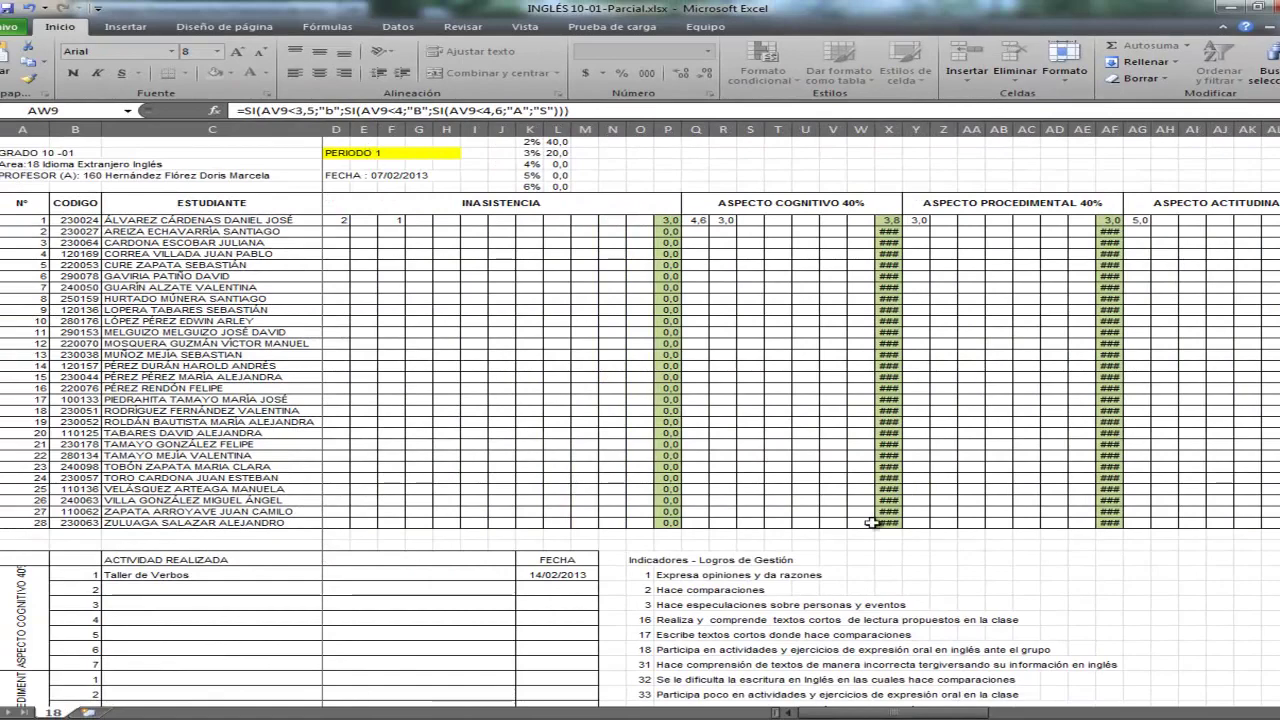
drag(912, 714, 1070, 714)
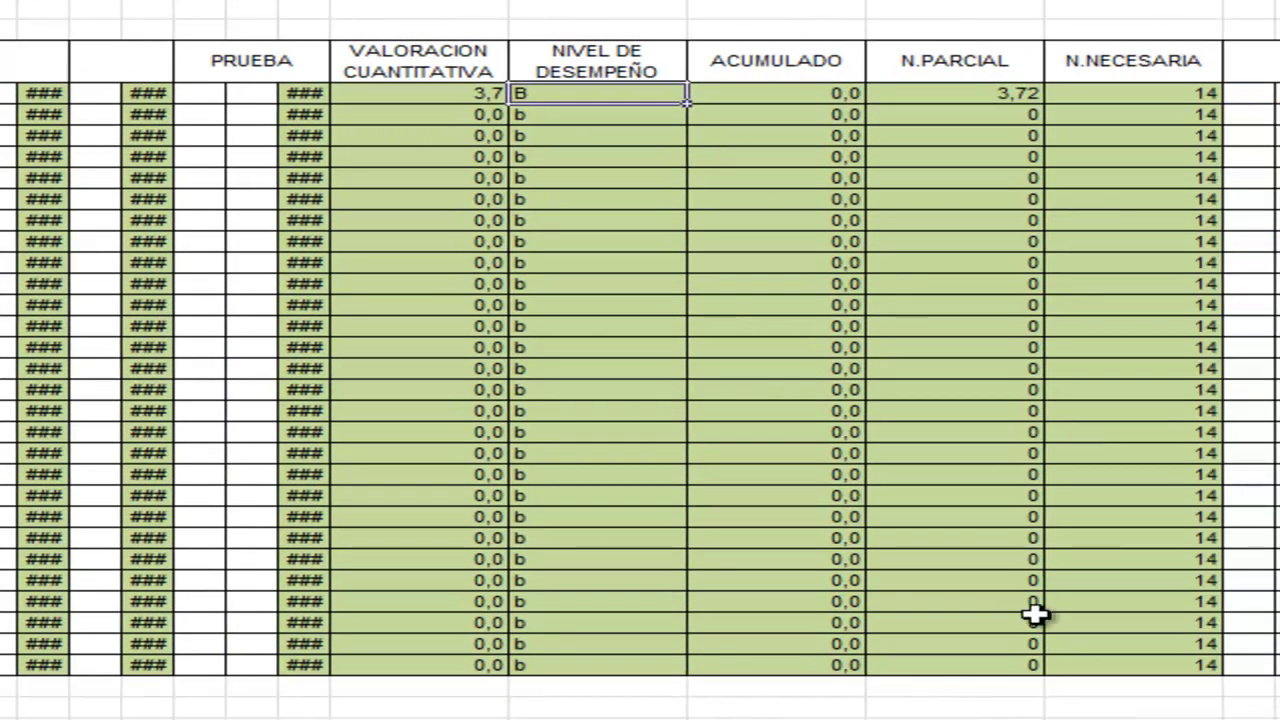
click(785, 98)
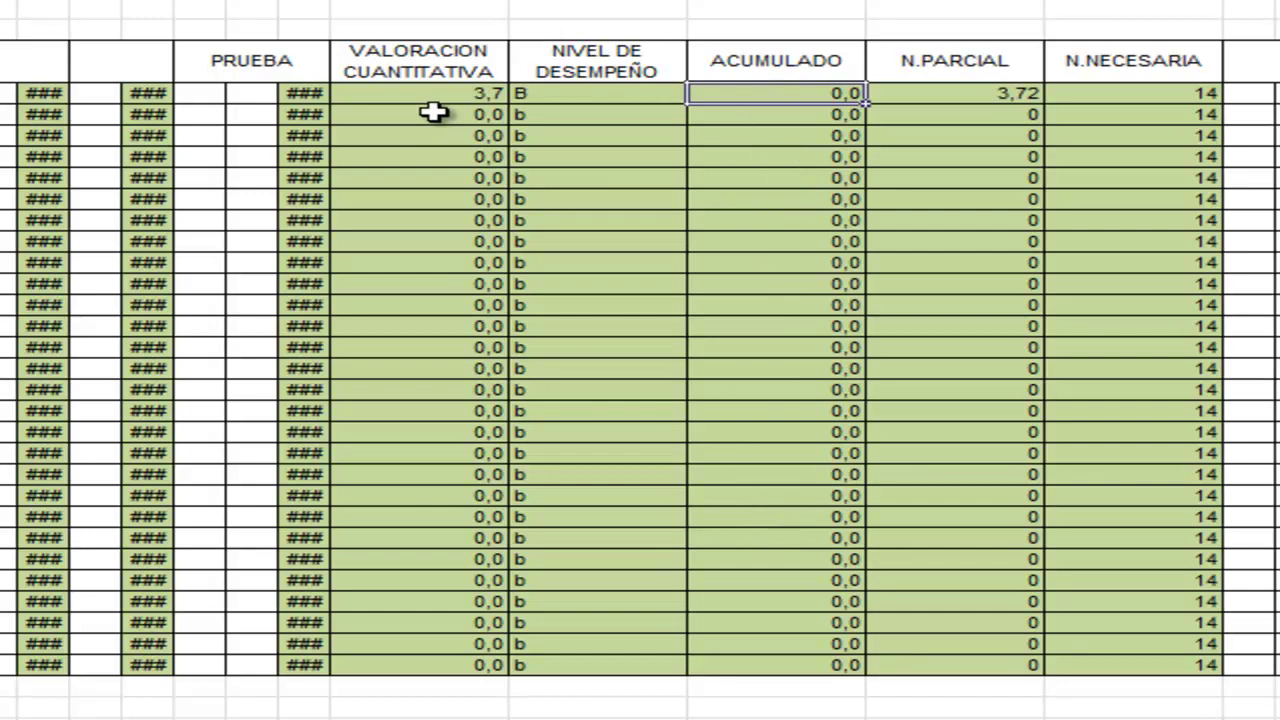
drag(428, 95, 424, 656)
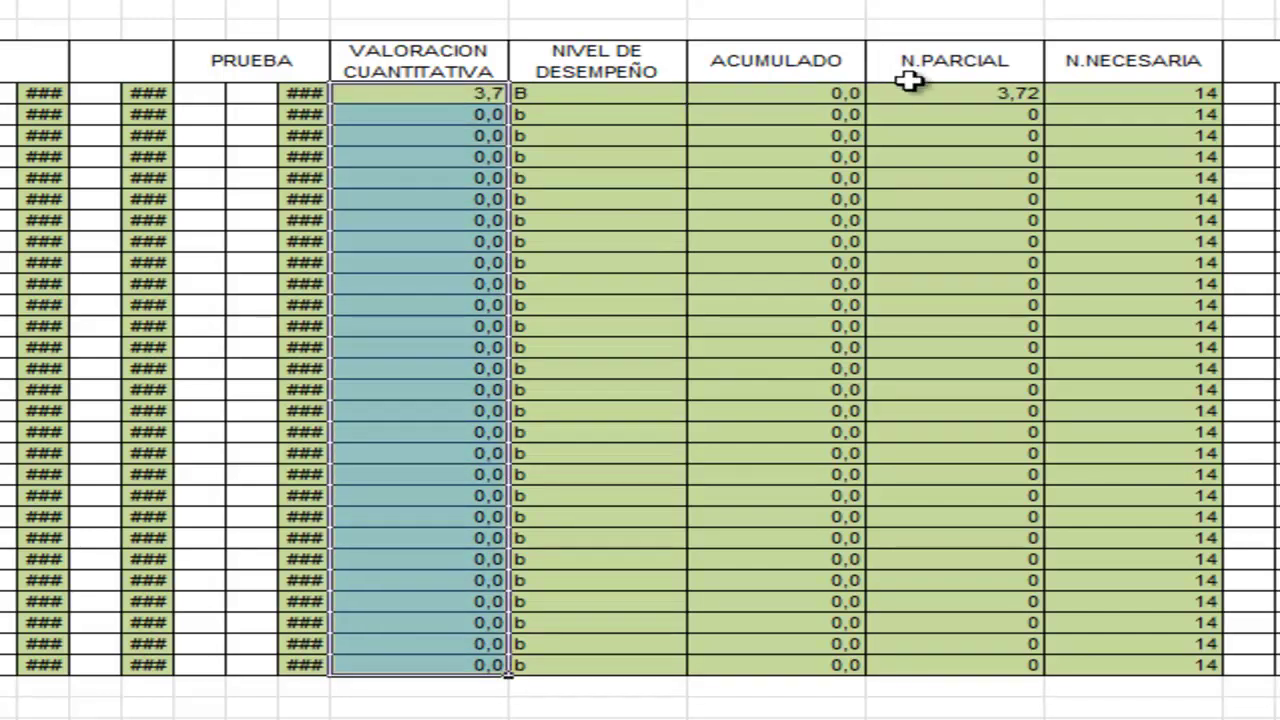
click(940, 93)
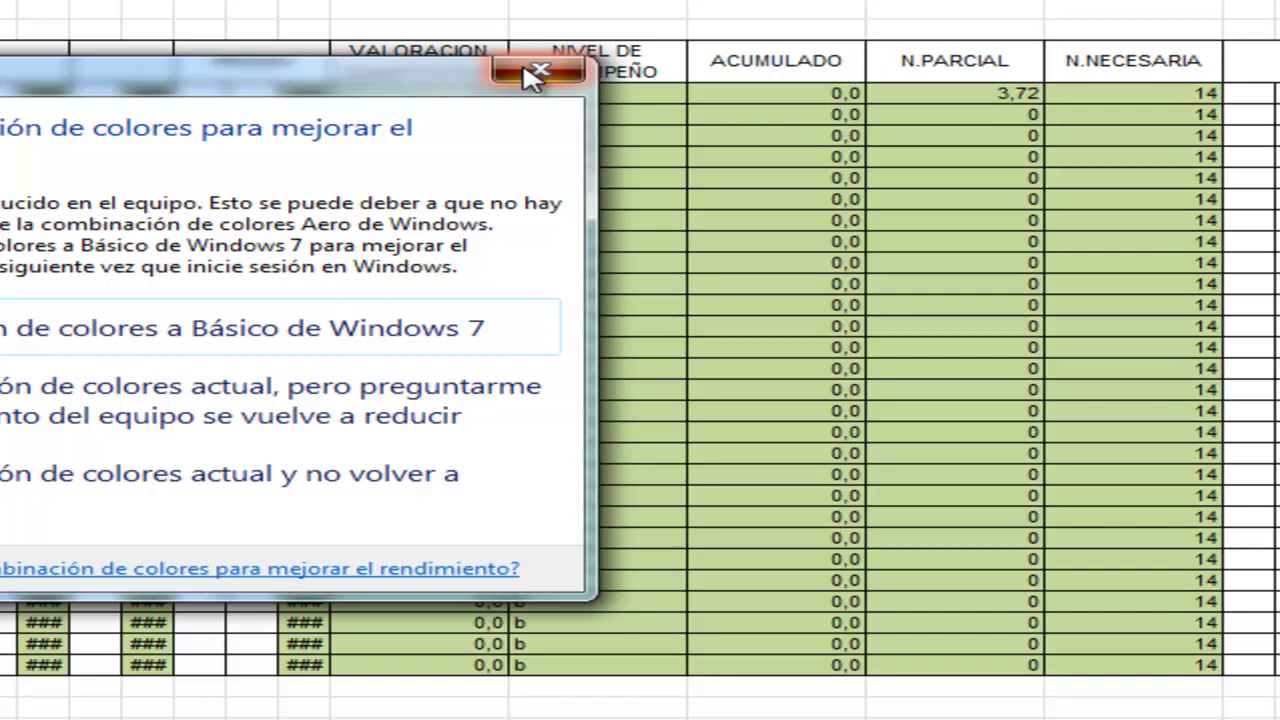
click(520, 73)
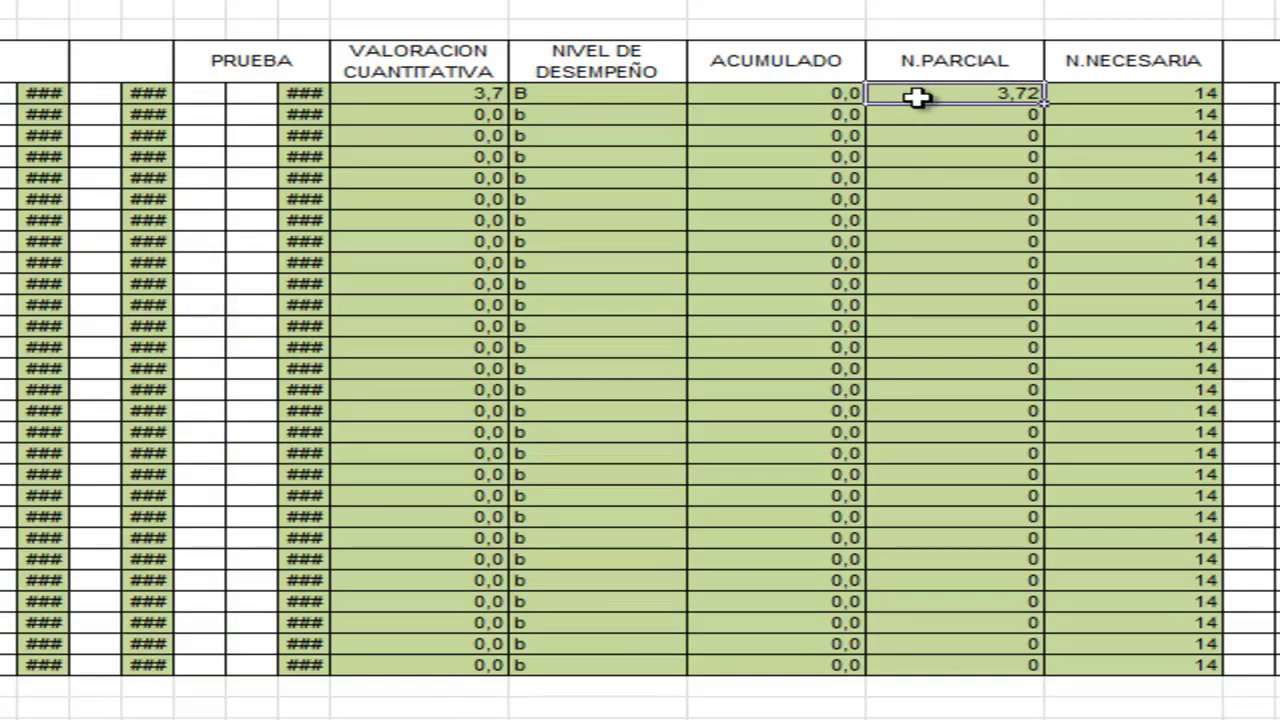
drag(381, 90, 389, 668)
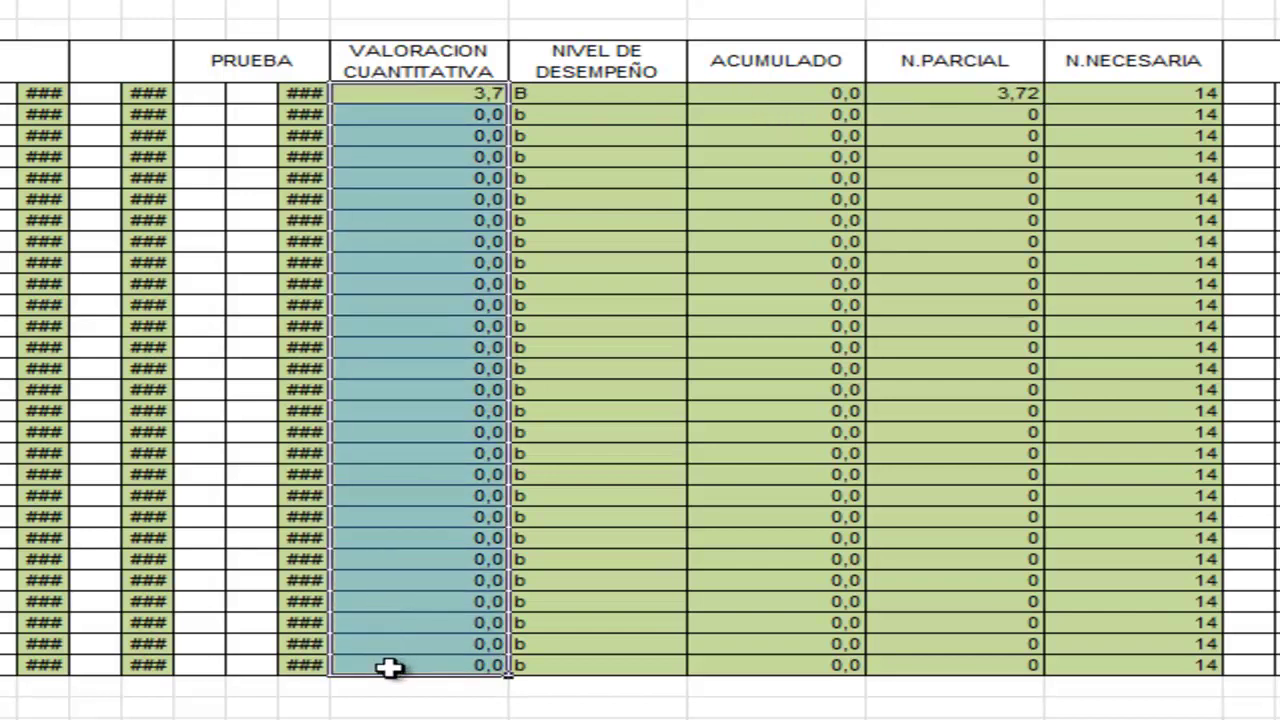
click(963, 97)
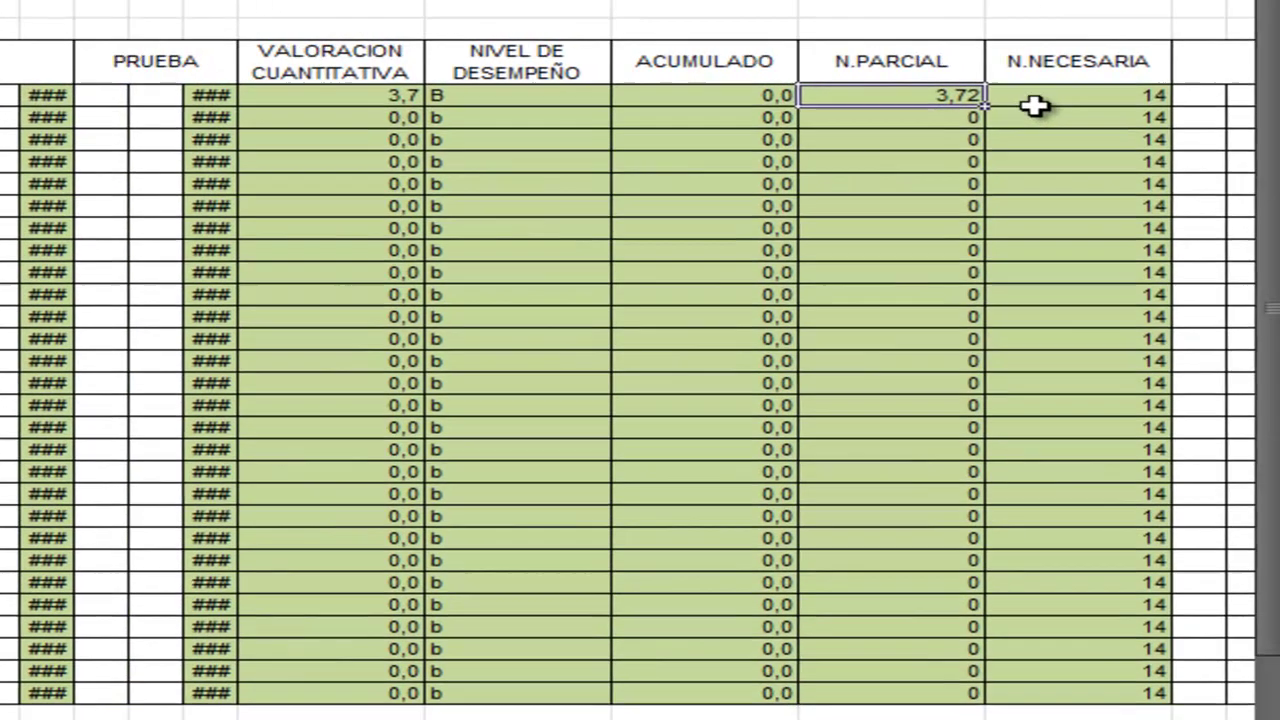
click(1091, 101)
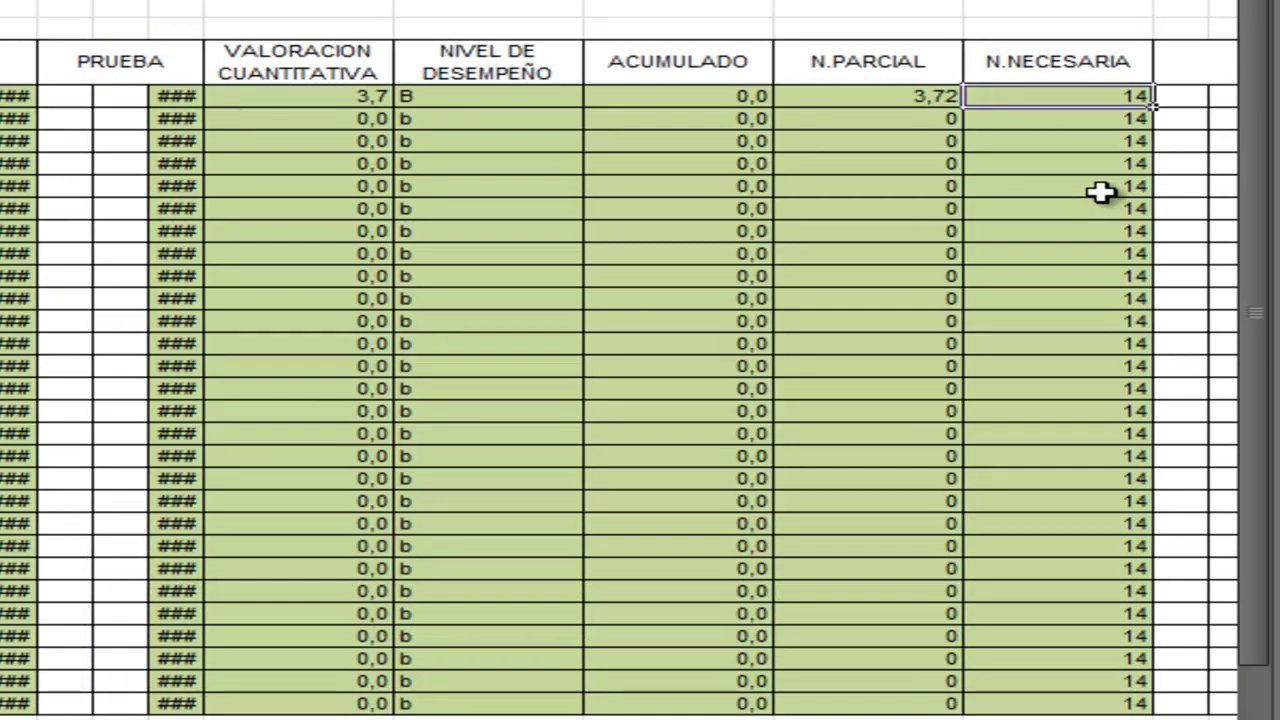
click(400, 78)
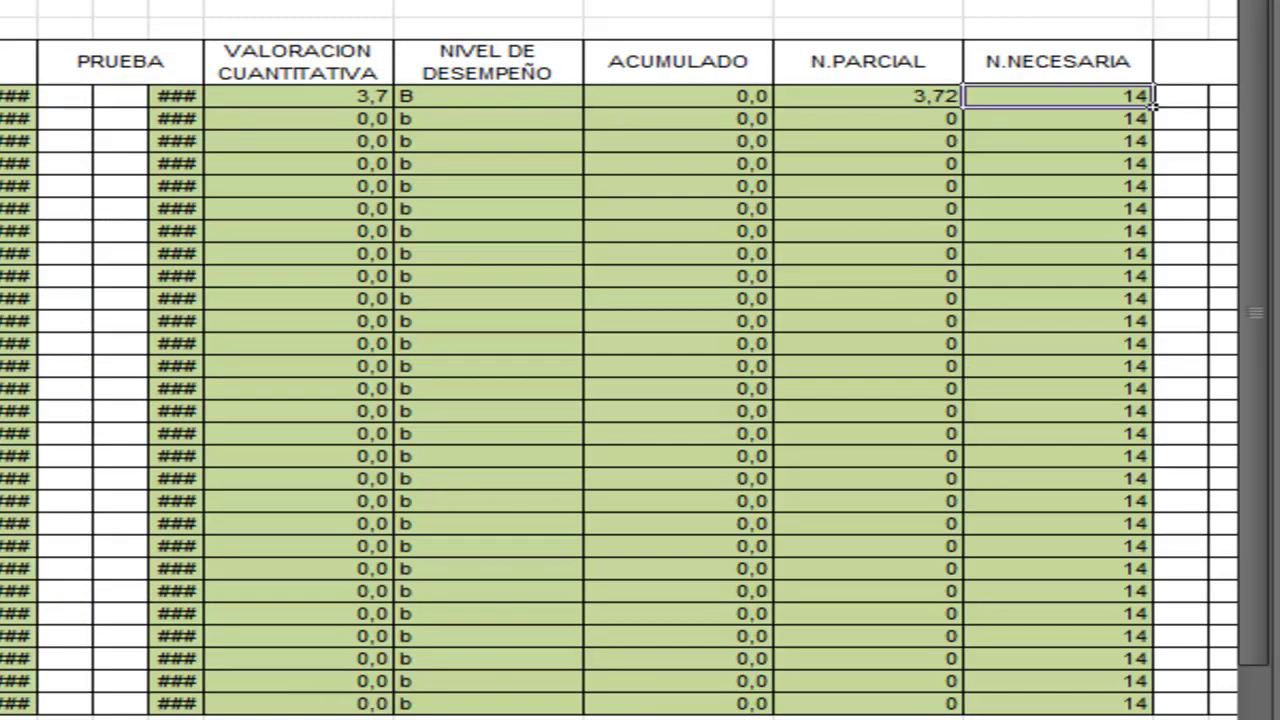
scroll(620, 378, left, 8)
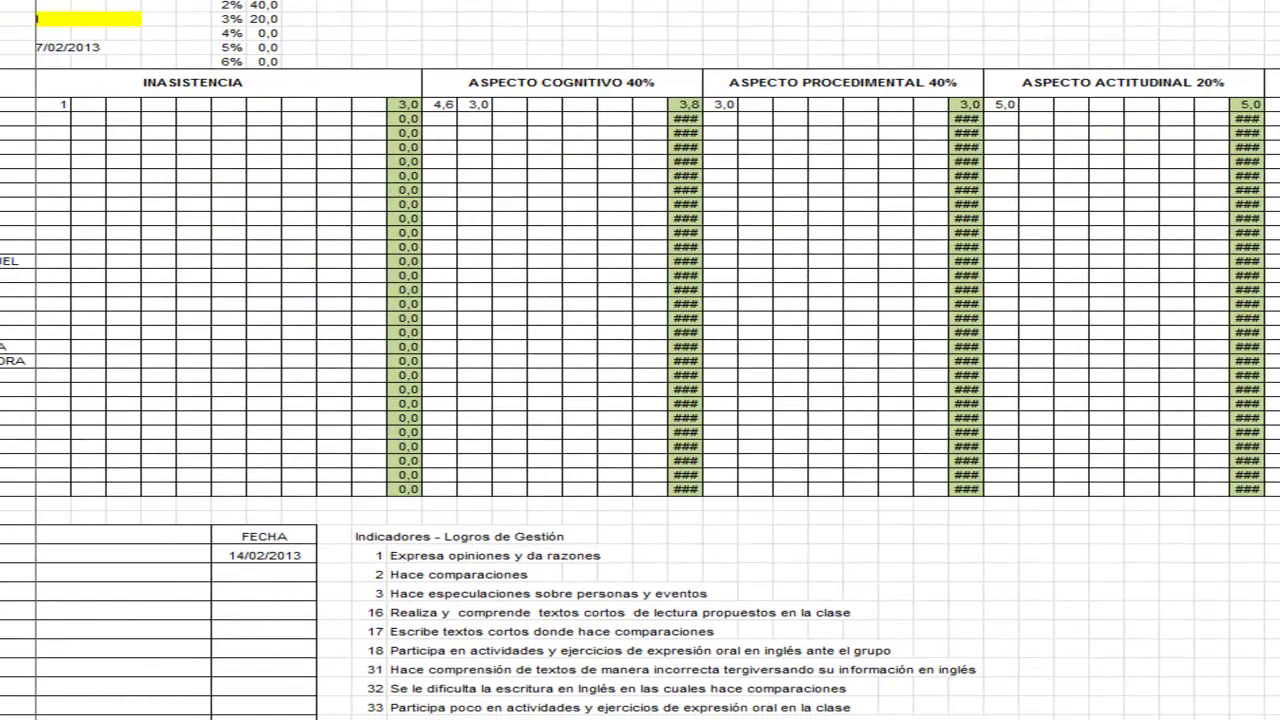
scroll(700, 210, right, 10)
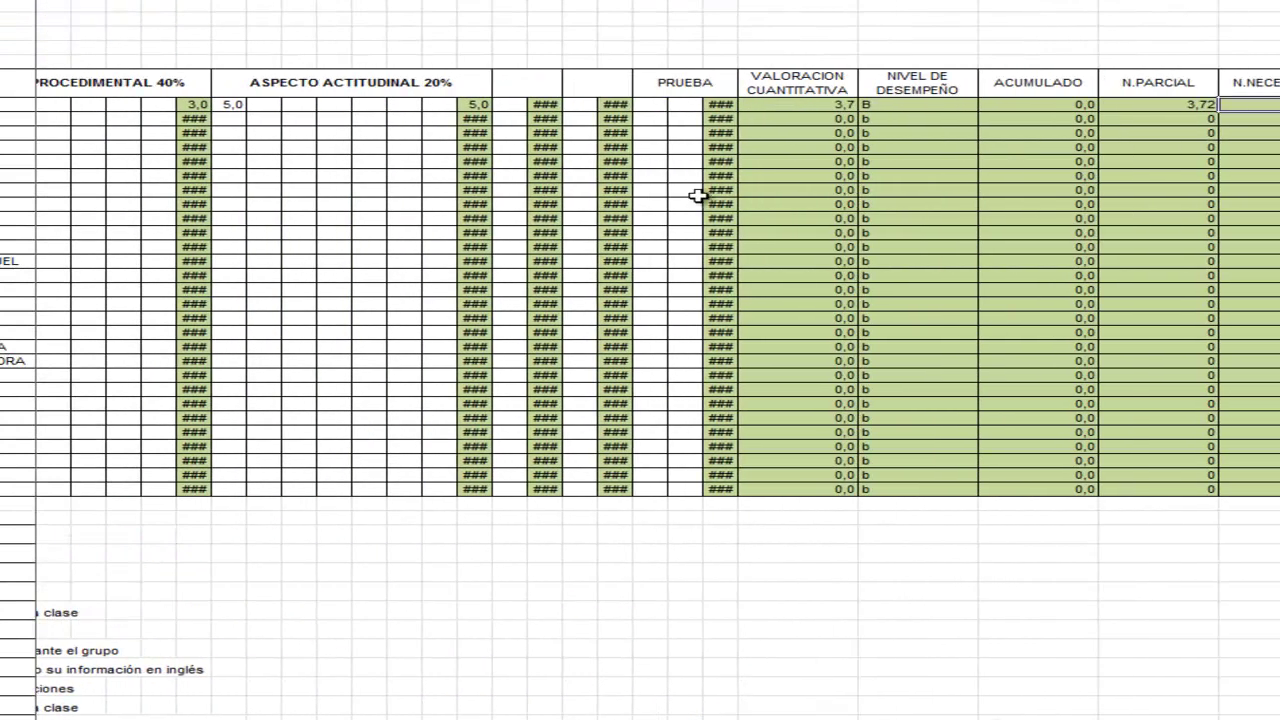
click(791, 105)
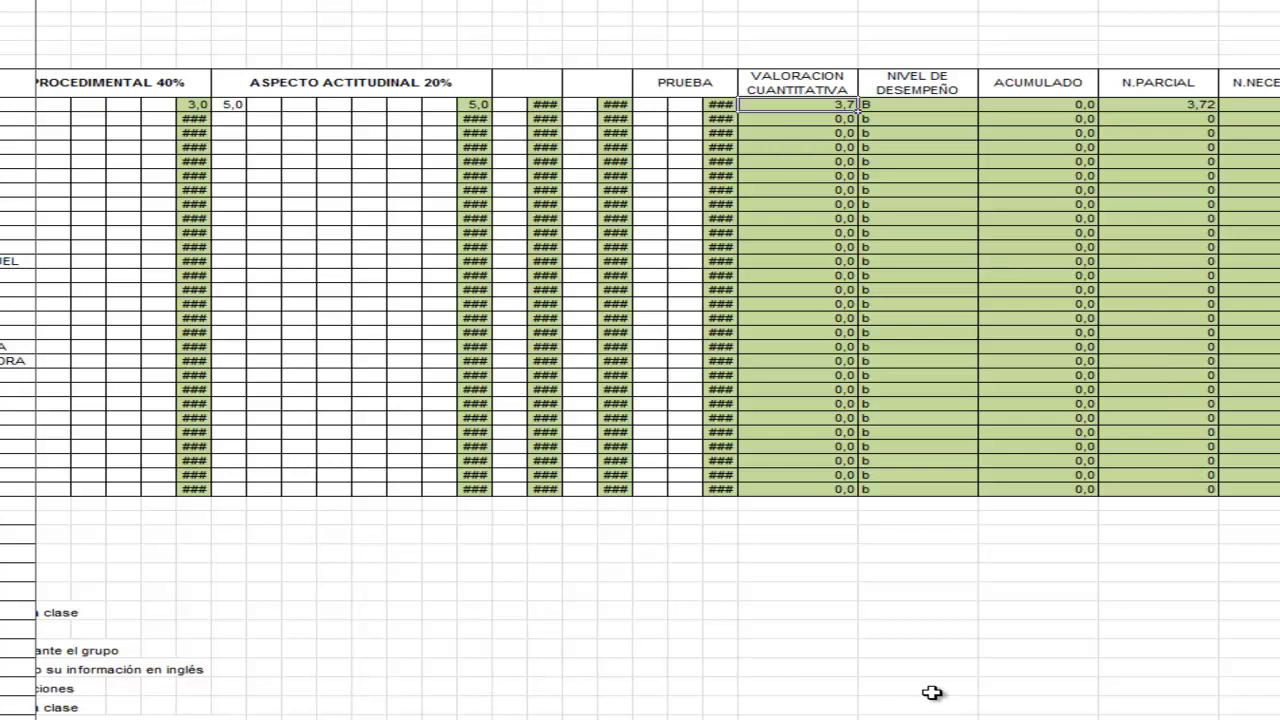
drag(946, 714, 924, 714)
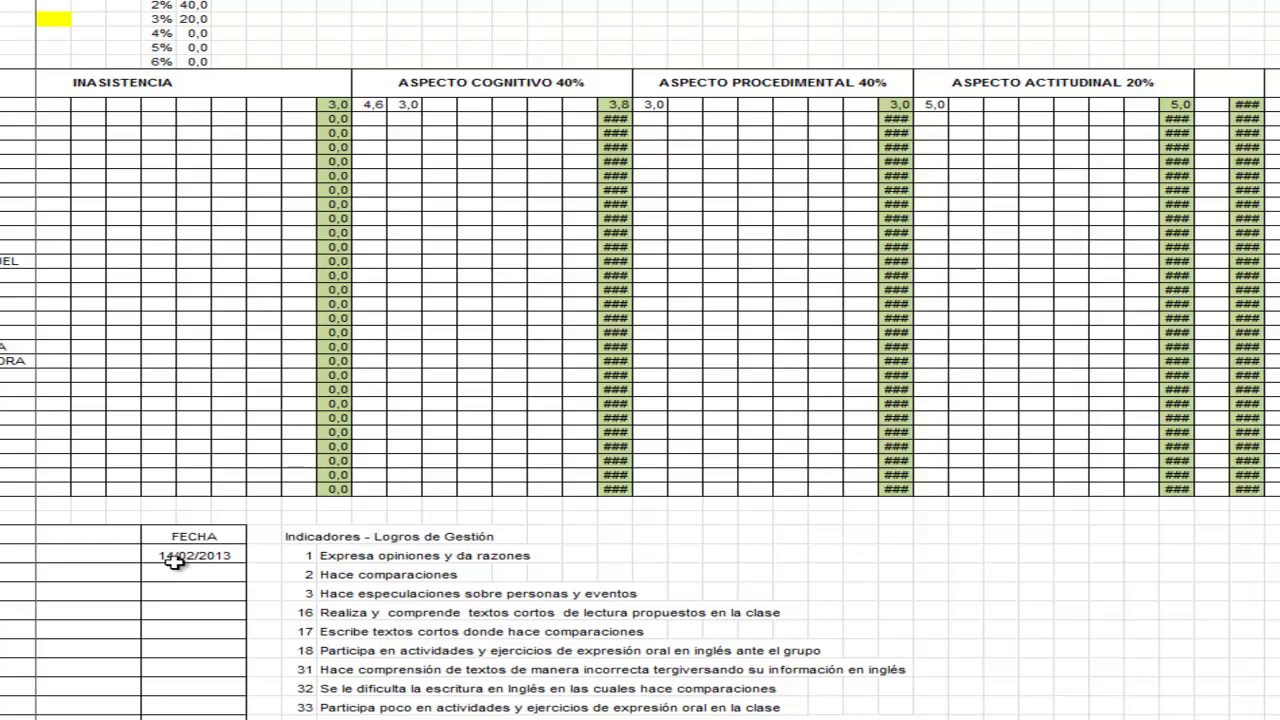
drag(770, 719, 1155, 670)
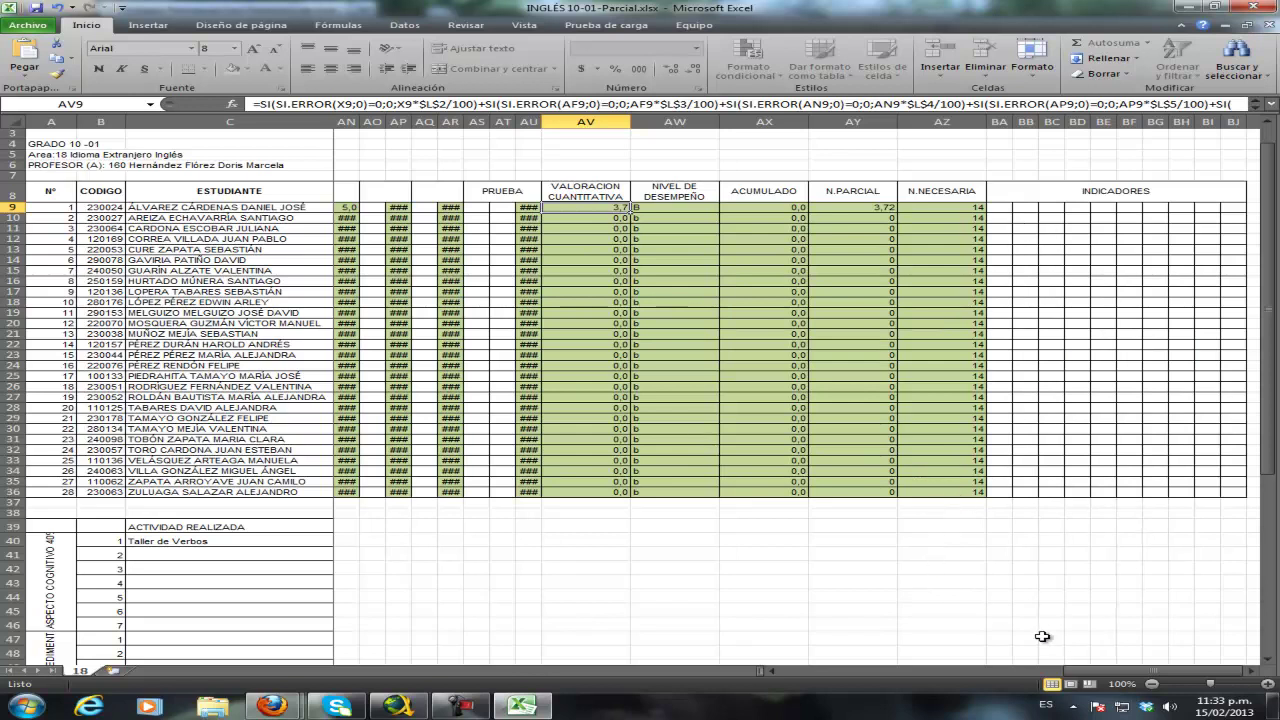
- Look up indicator codes 1 and 16 in the indicator list
drag(1125, 671, 844, 677)
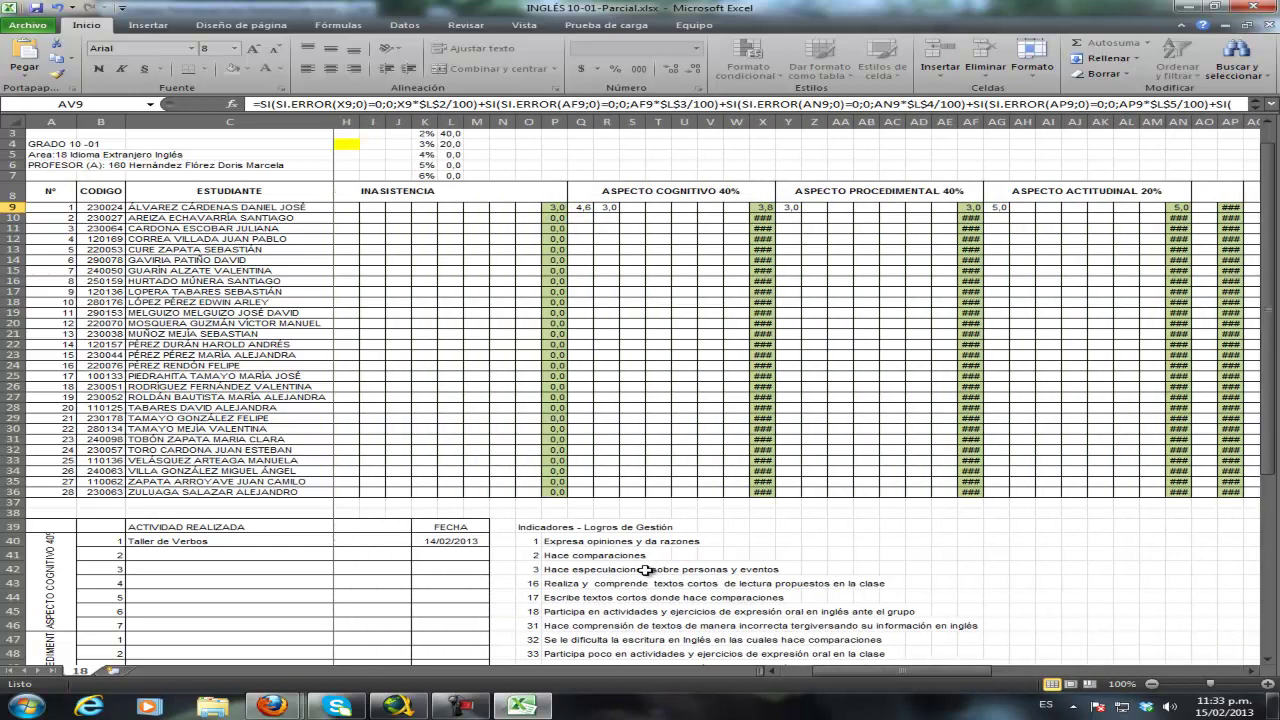
click(528, 541)
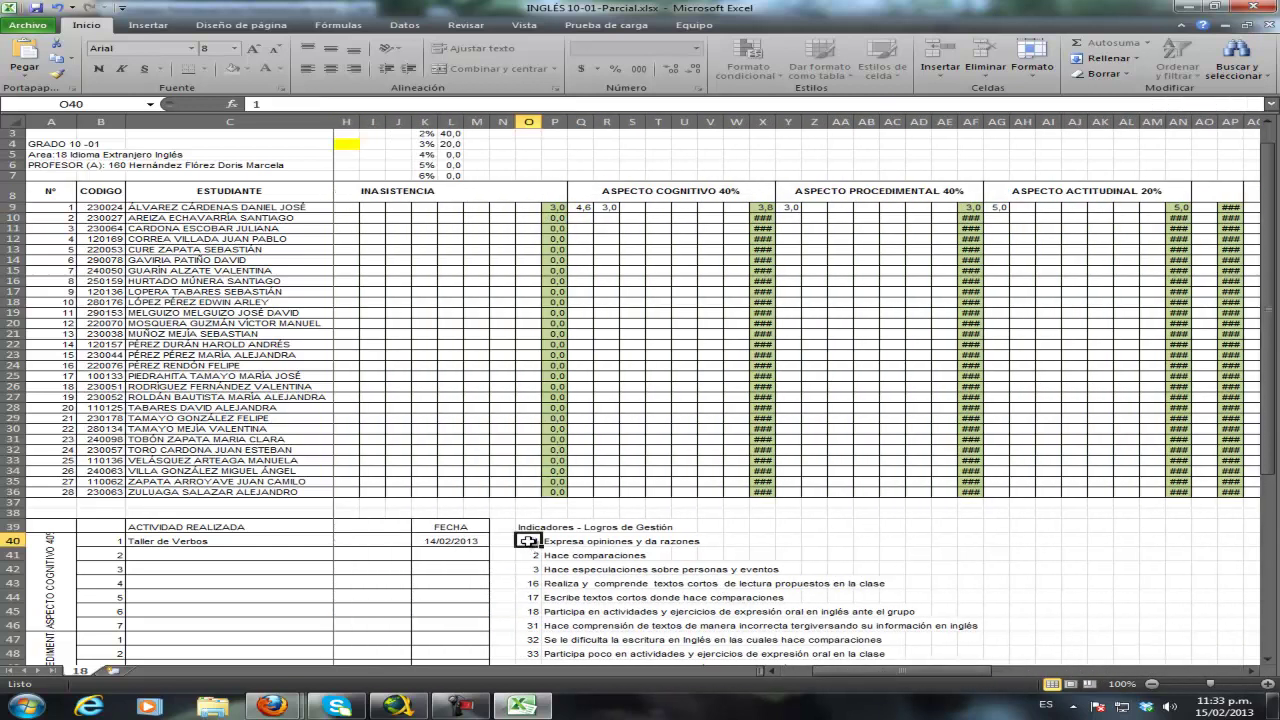
click(526, 584)
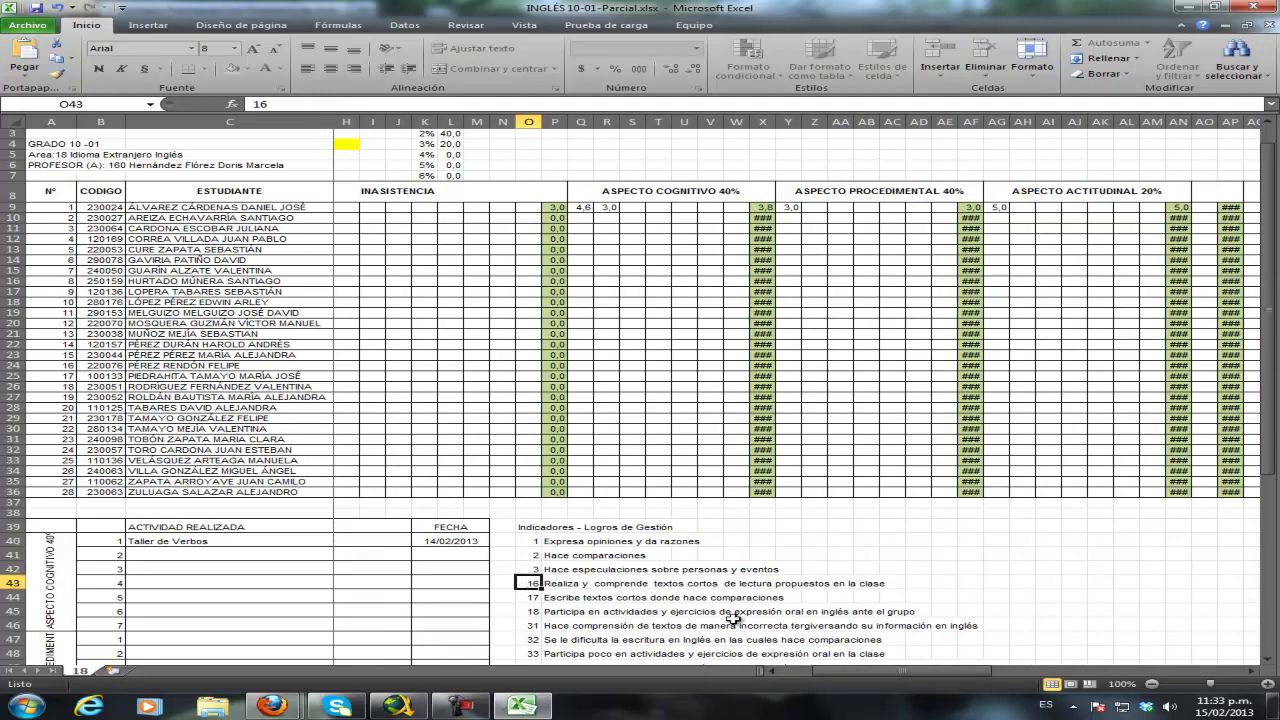
scroll(708, 601, down, 2)
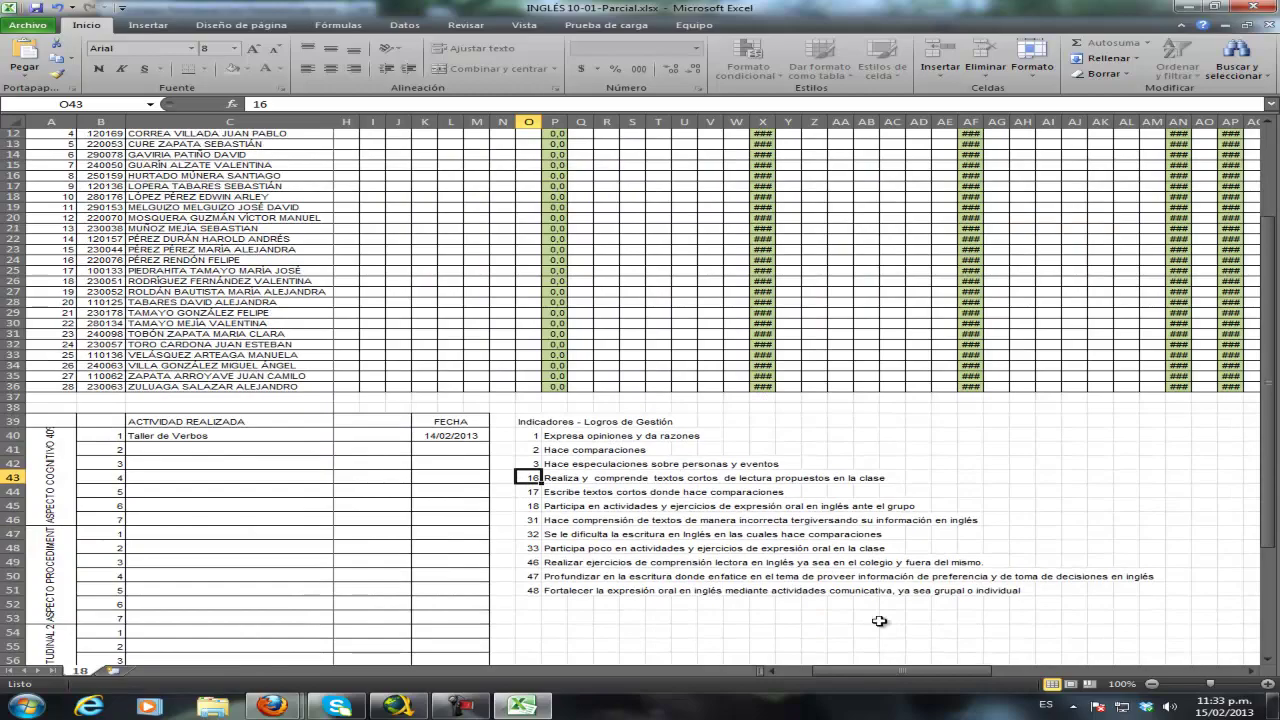
scroll(970, 583, up, 3)
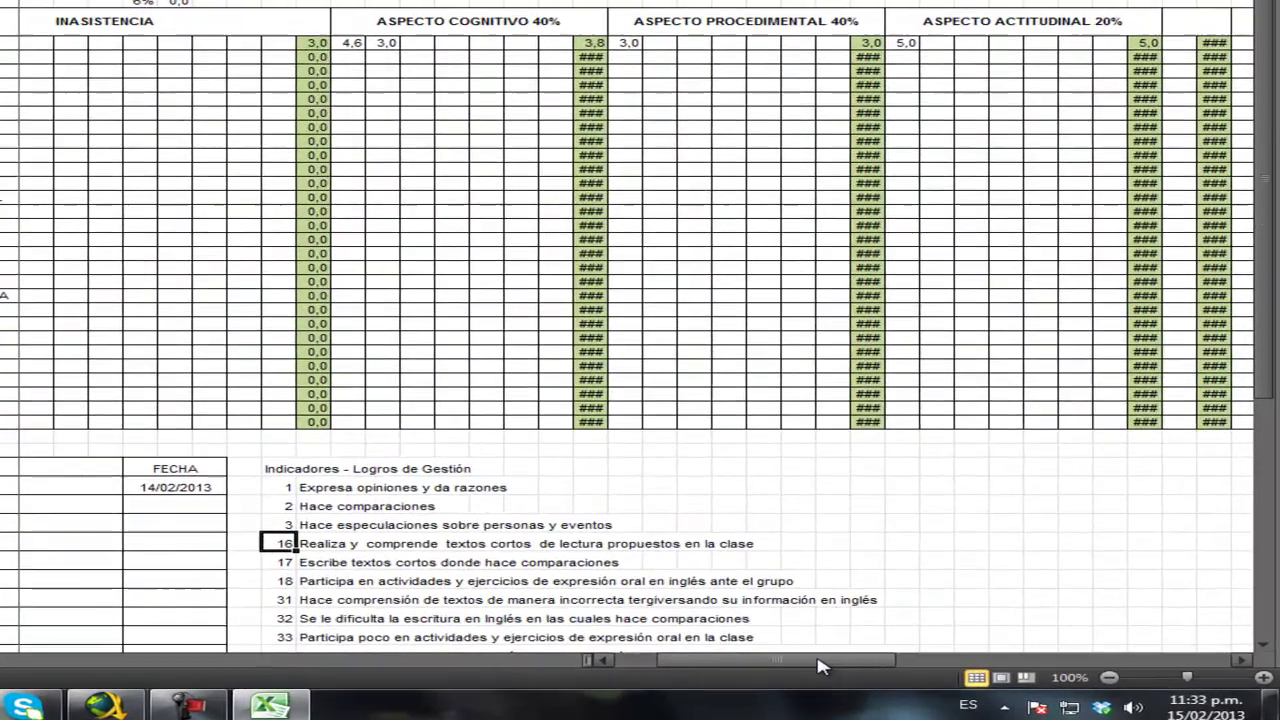
drag(940, 670, 1157, 666)
- Enter indicators 1 and 16 in the first student's INDICADORES cells
click(897, 37)
text(1)
key(Tab)
text(16)
click(942, 56)
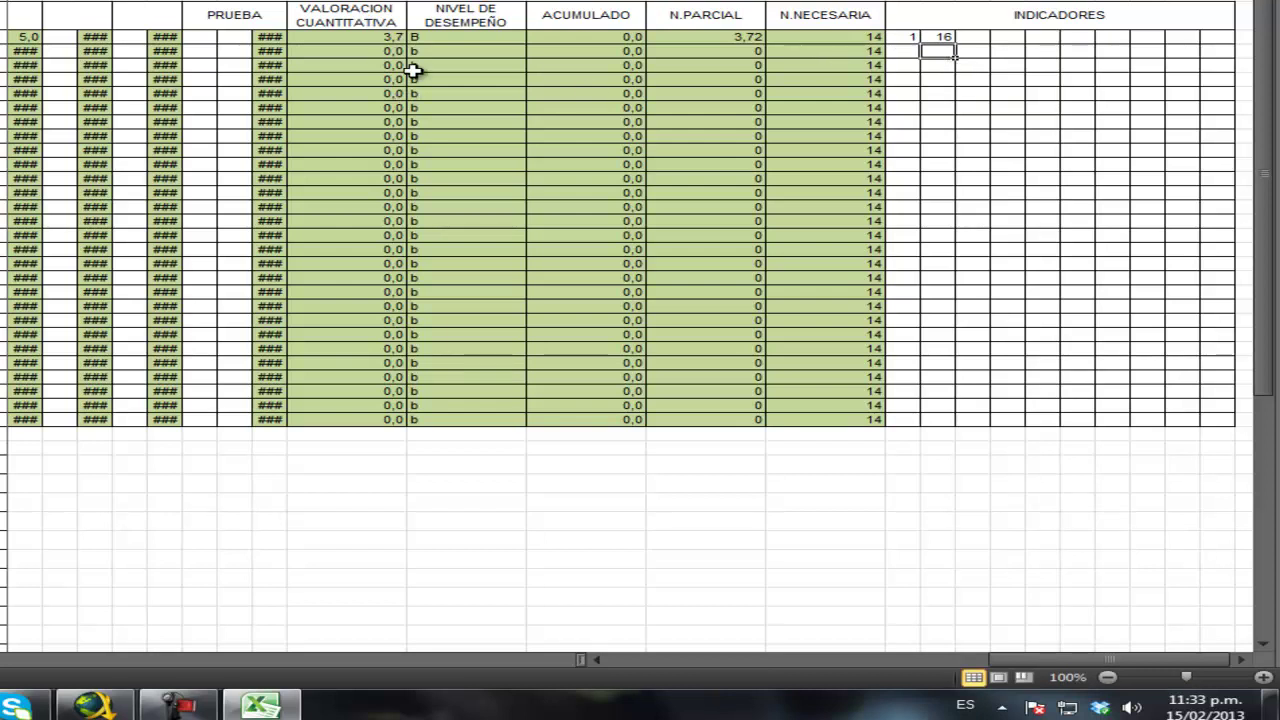
drag(1012, 660, 591, 663)
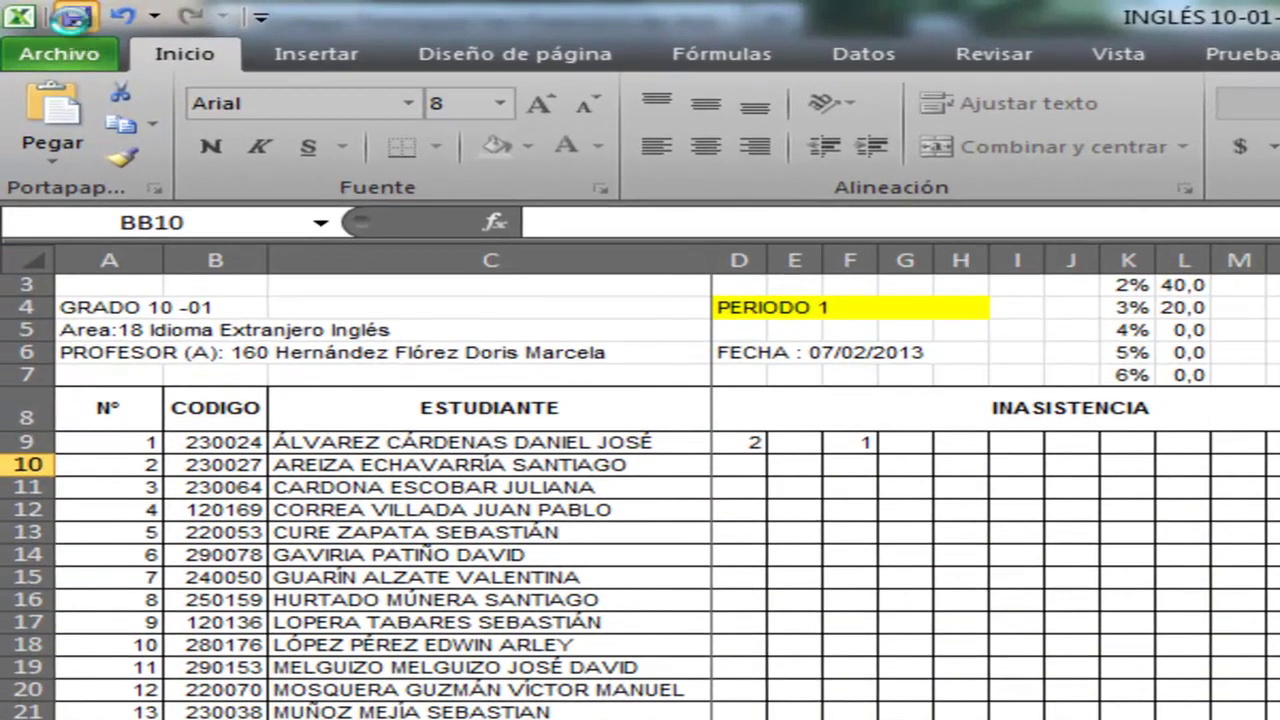
- Save INGLÉS 10-01-Parcial.xlsx with the entered grades
click(72, 16)
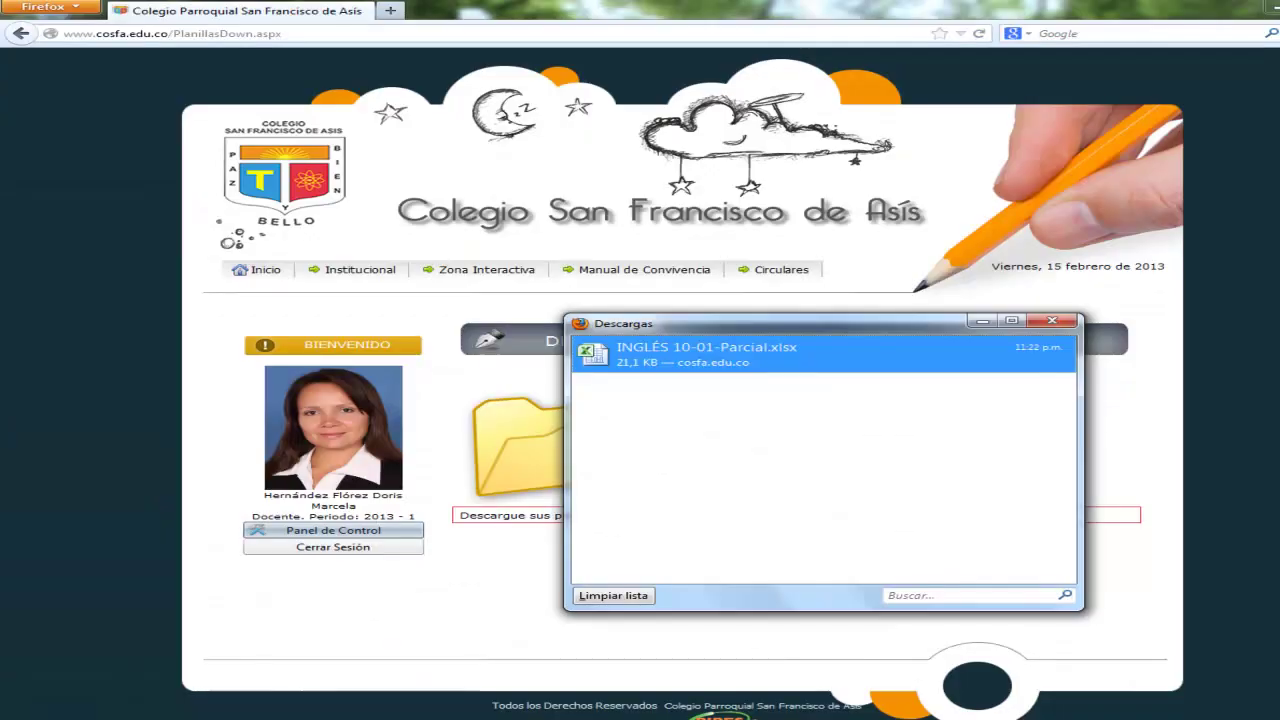
- Close the Firefox downloads window and return to the teacher's Panel de Control
click(1052, 321)
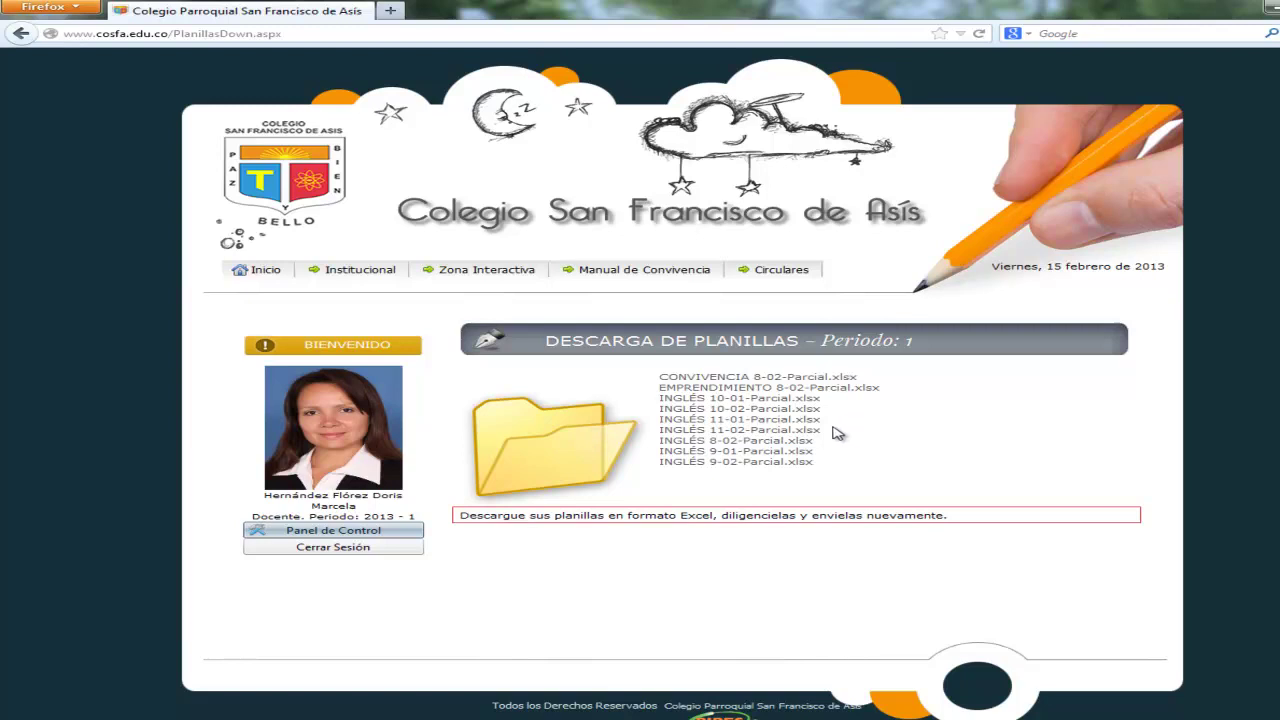
click(329, 535)
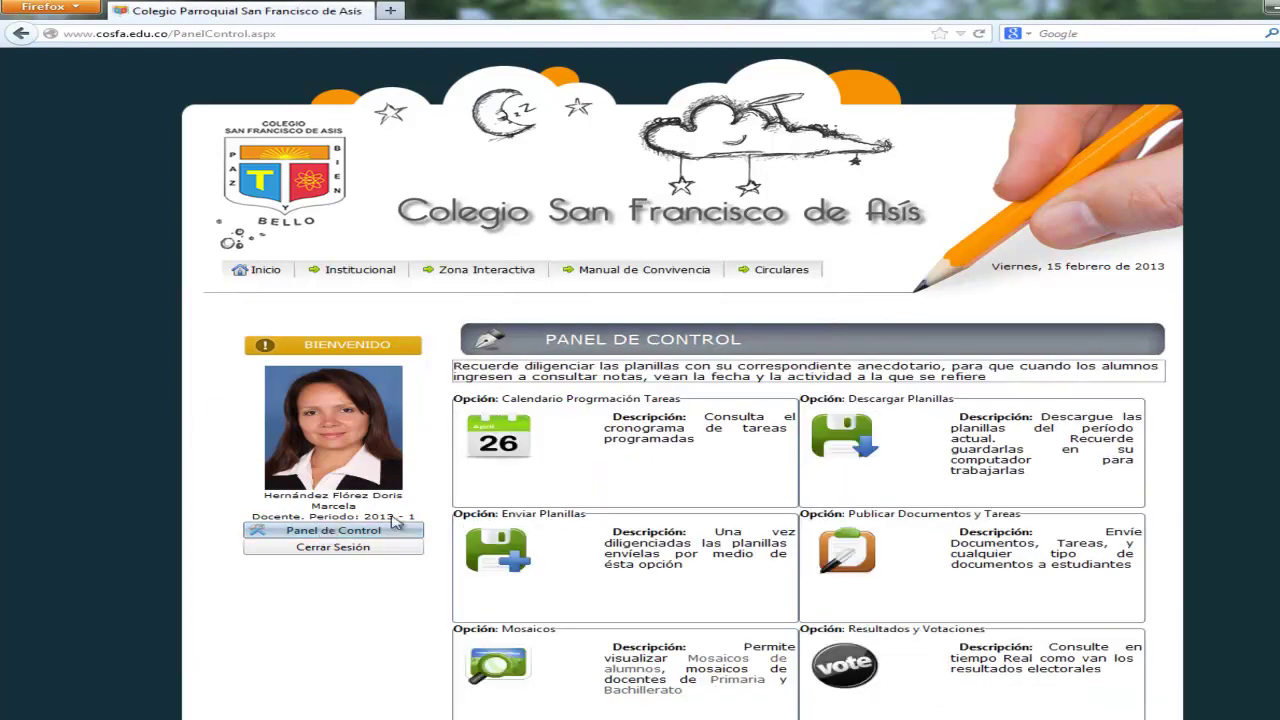
scroll(1097, 508, down, 1)
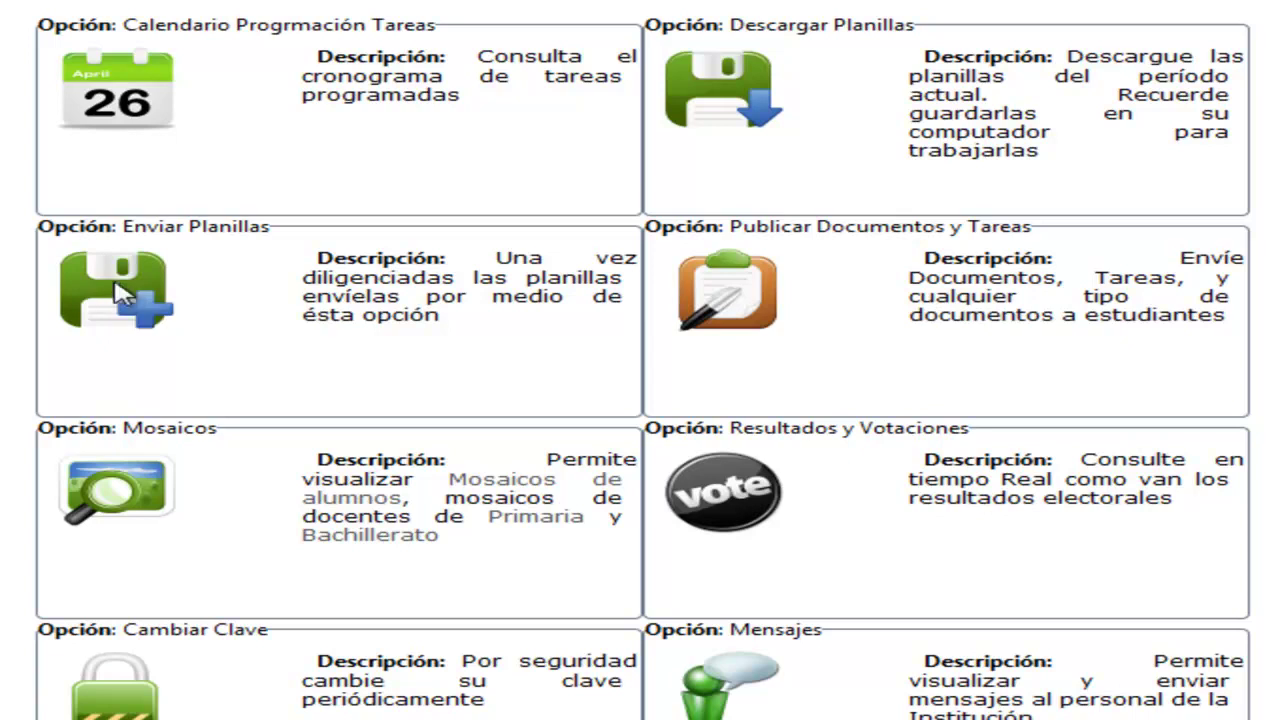
- Open Envío de Planillas and review the 18/02/2013 08:00 a.m. closing notice
click(120, 295)
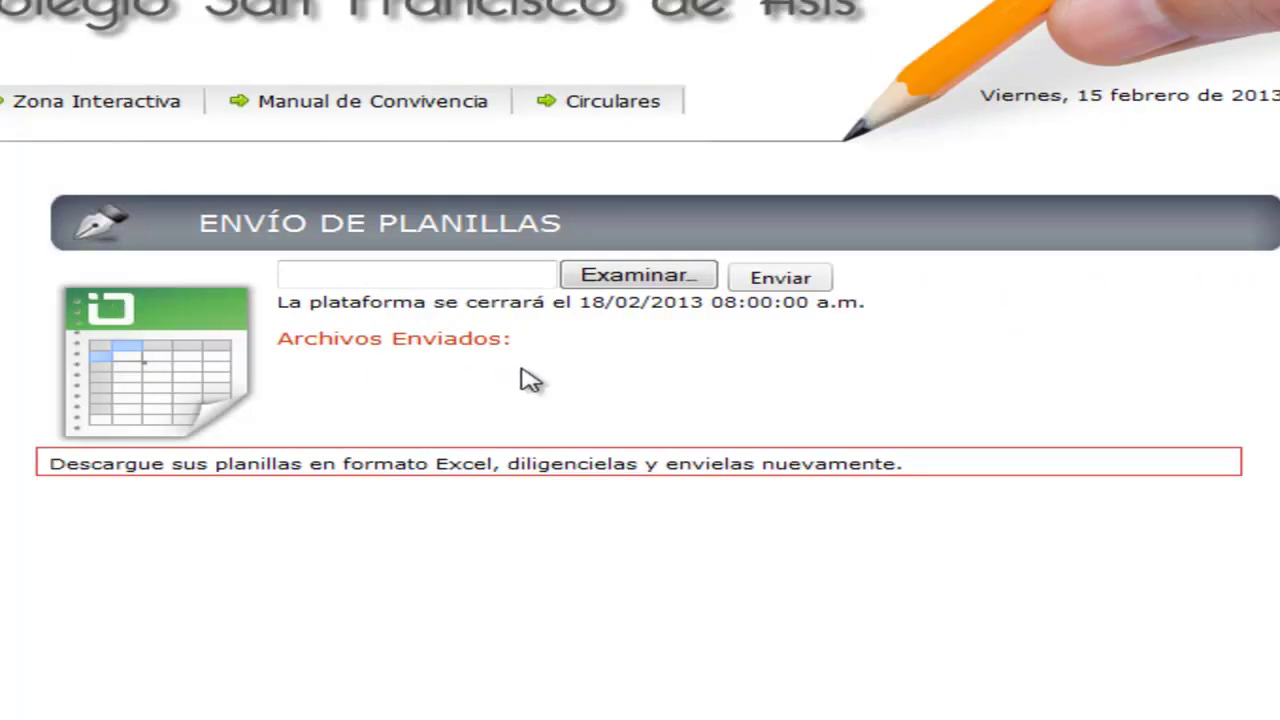
drag(322, 302, 686, 304)
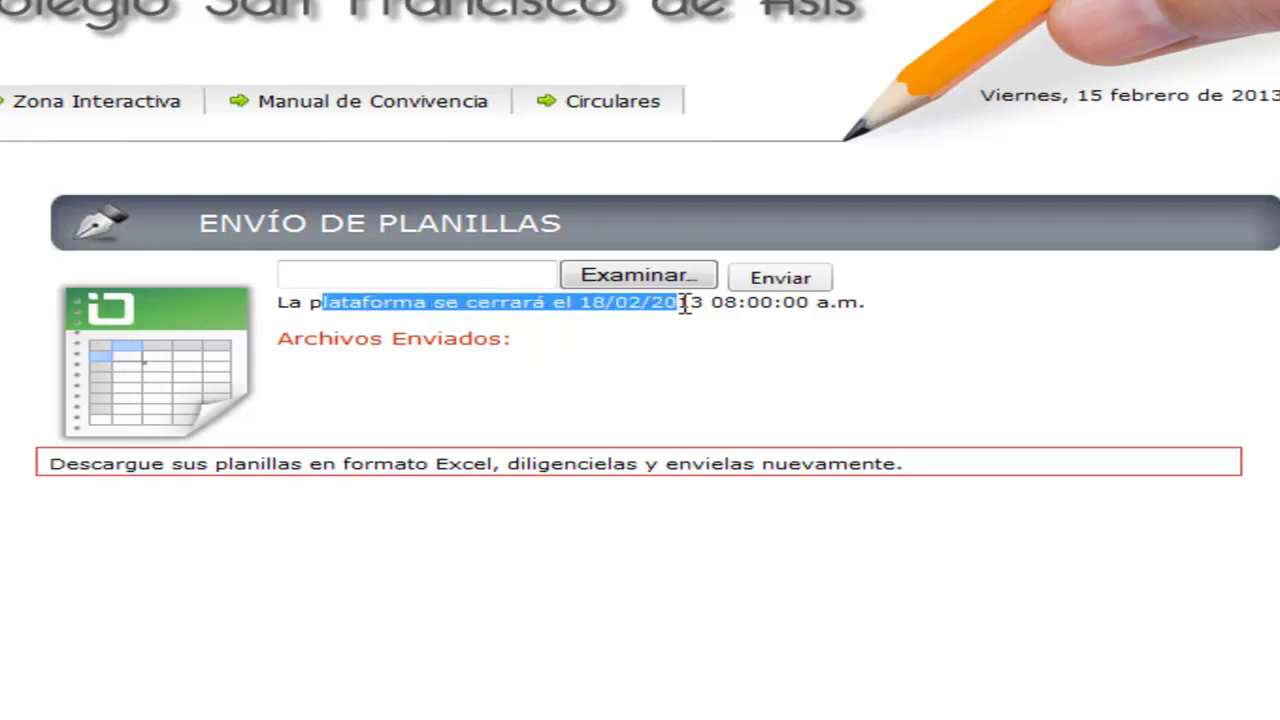
click(623, 323)
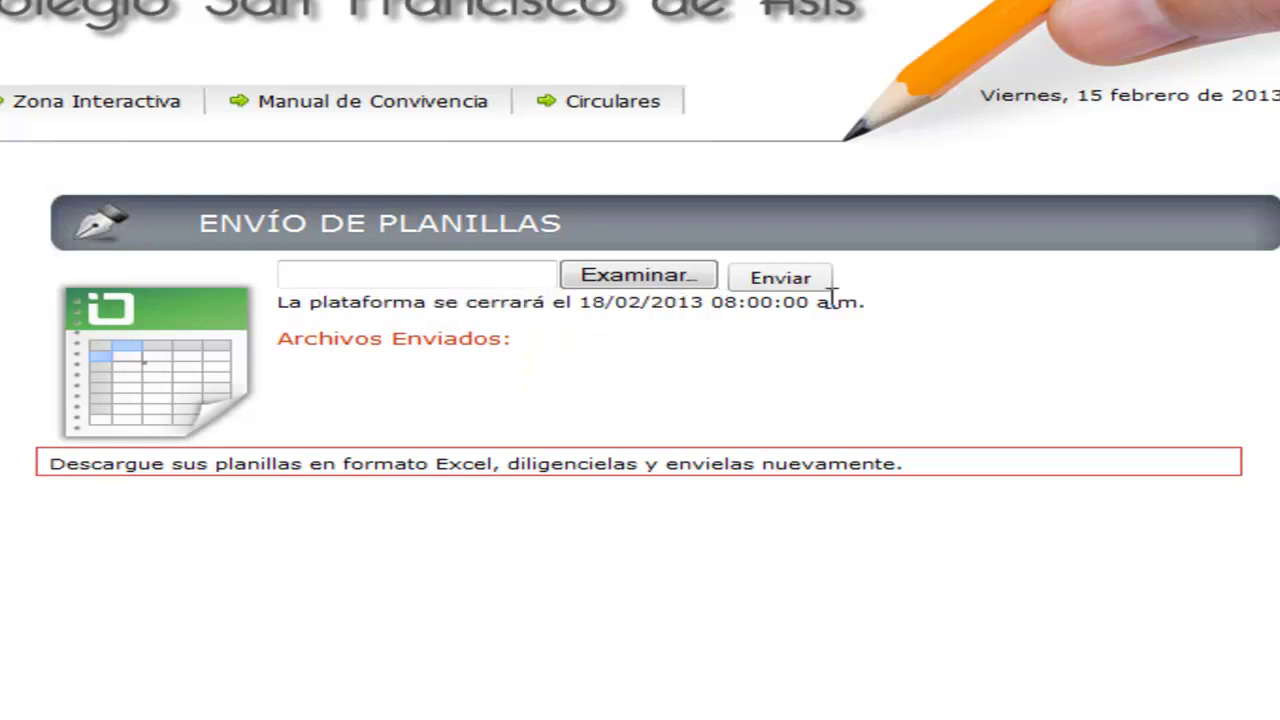
drag(857, 302, 782, 300)
drag(580, 302, 660, 344)
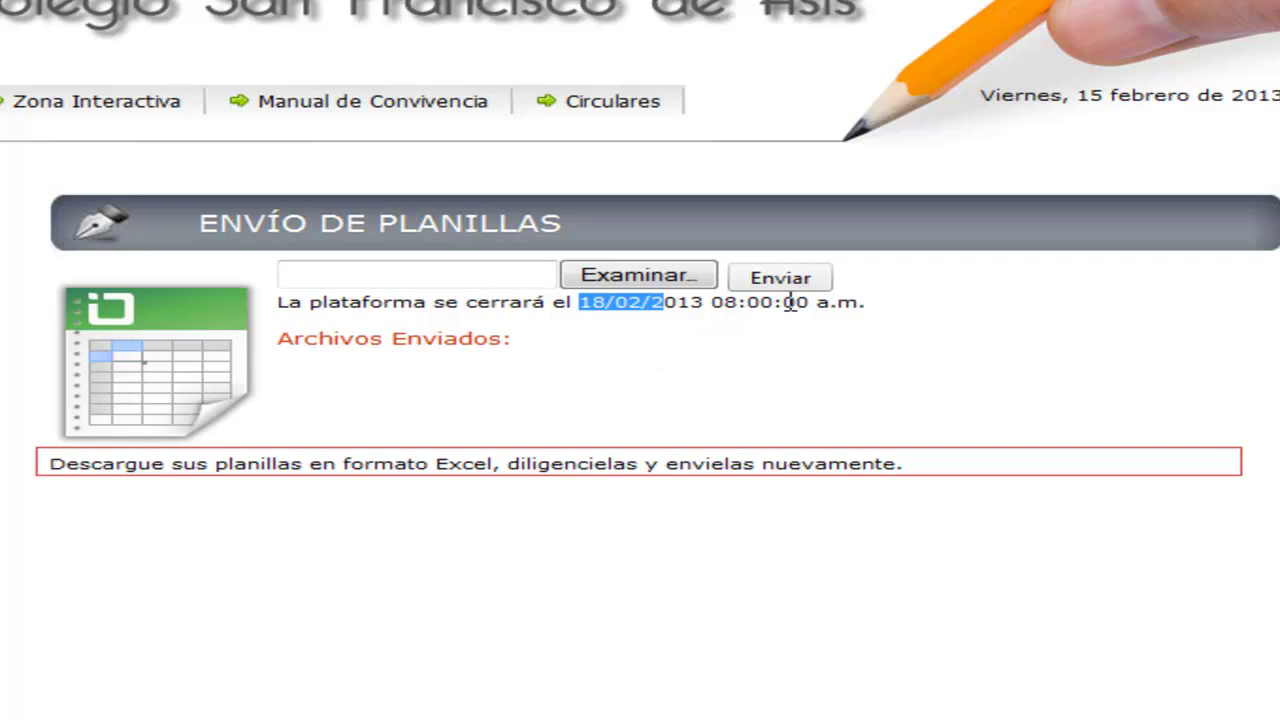
click(710, 318)
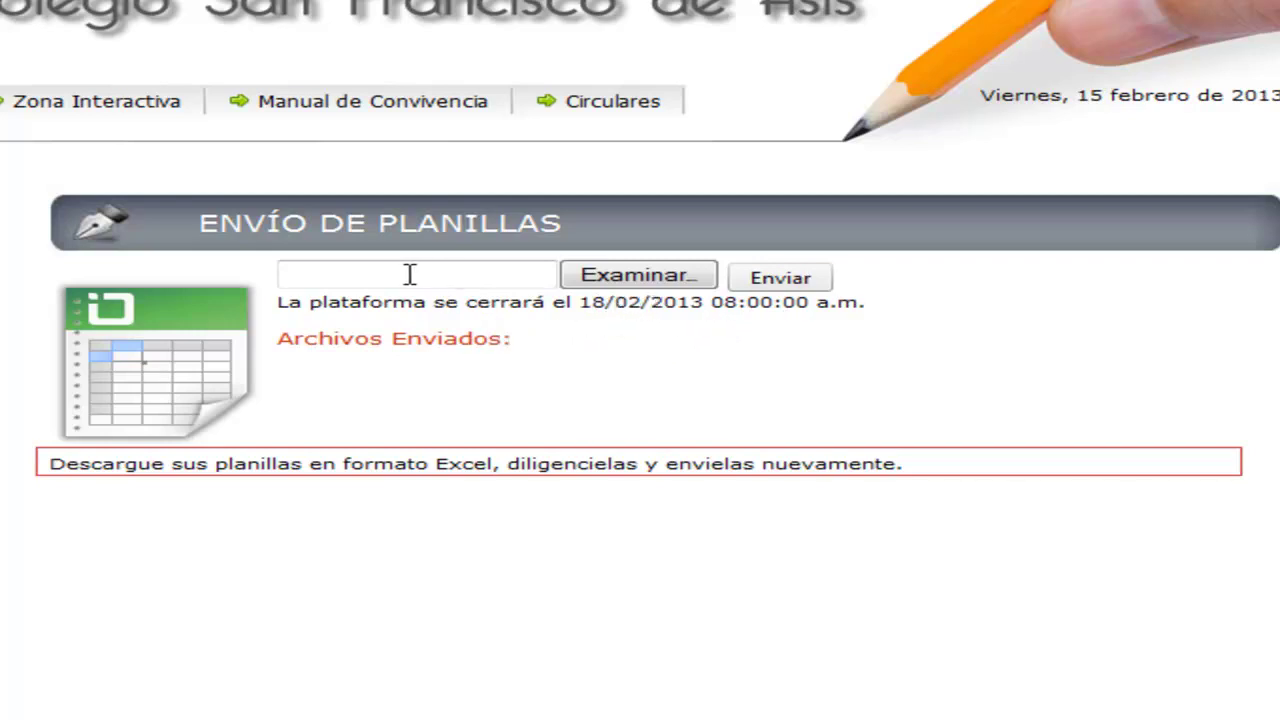
- Attach INGLÉS 10-01-Parcial.xlsx from Descargas and send it to the portal
click(513, 283)
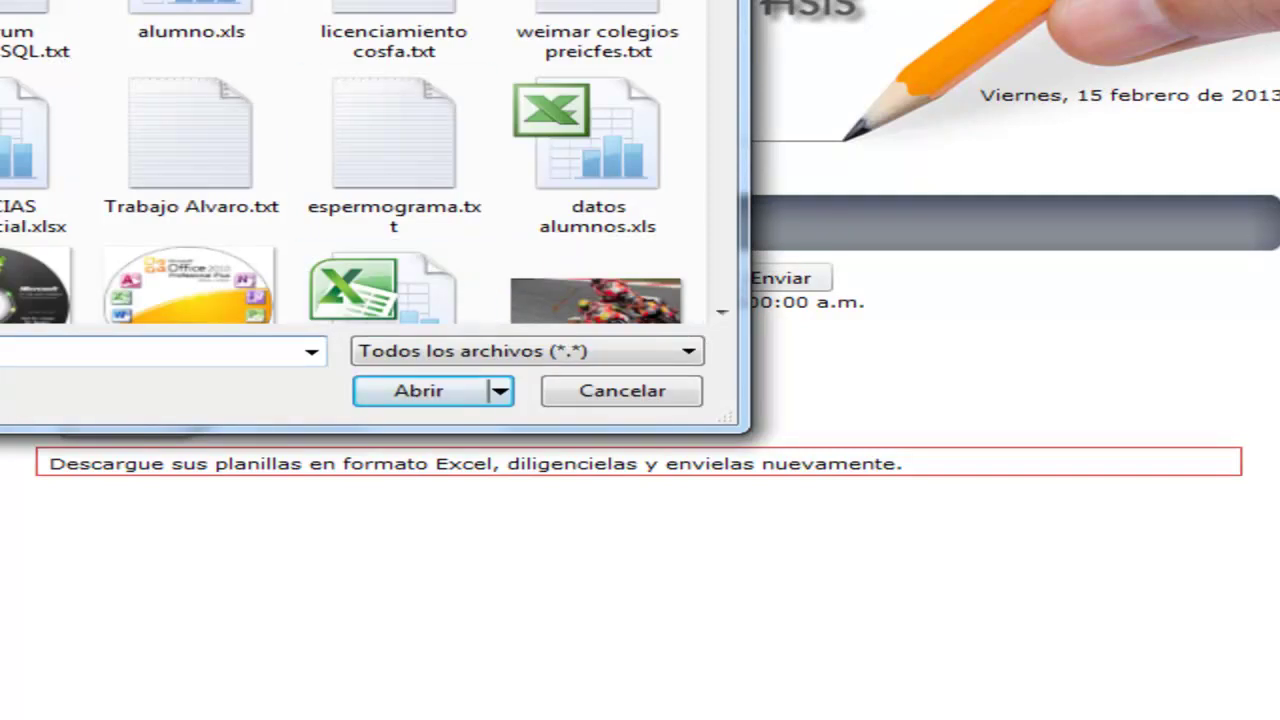
drag(156, 0, 752, 255)
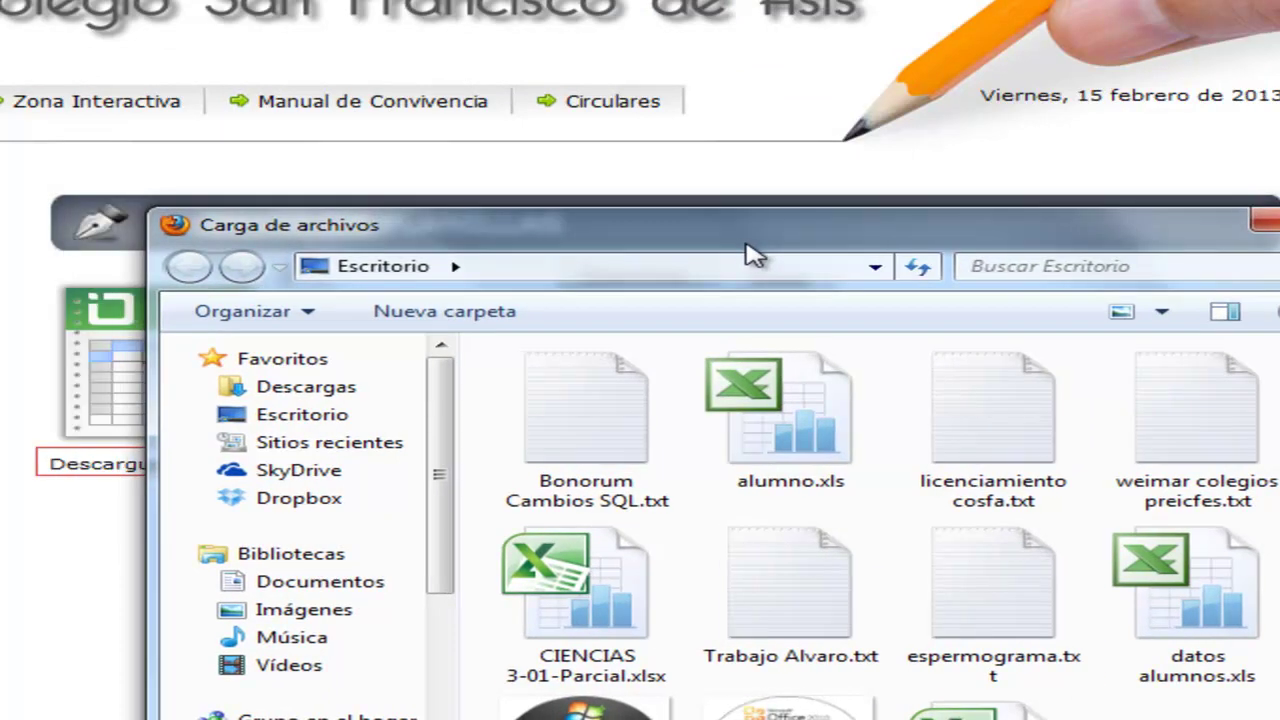
drag(752, 255, 794, 177)
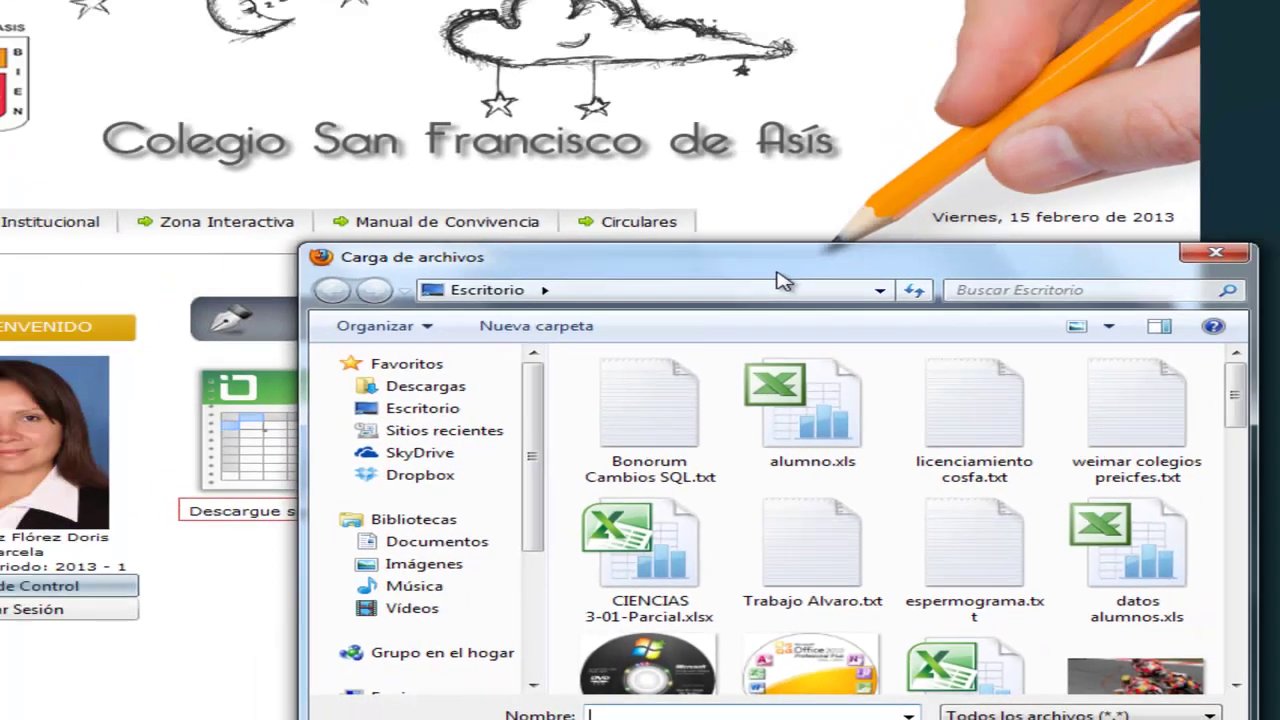
drag(783, 281, 667, 165)
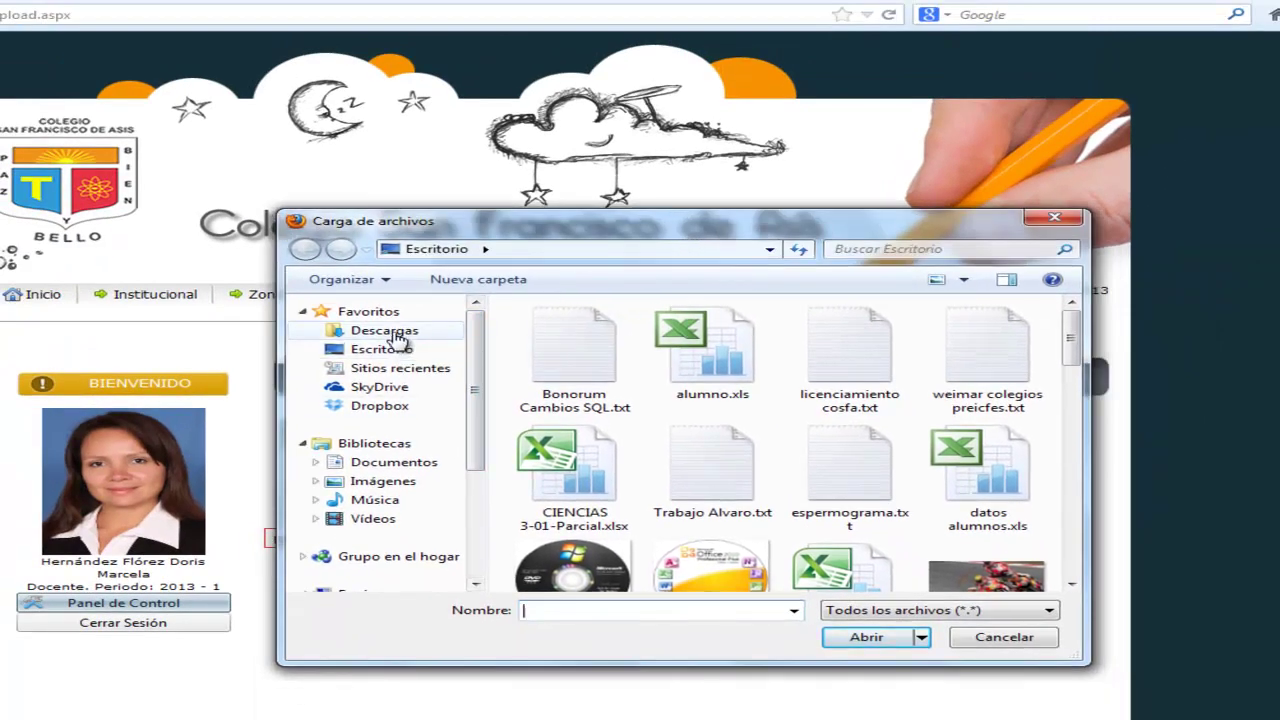
click(386, 331)
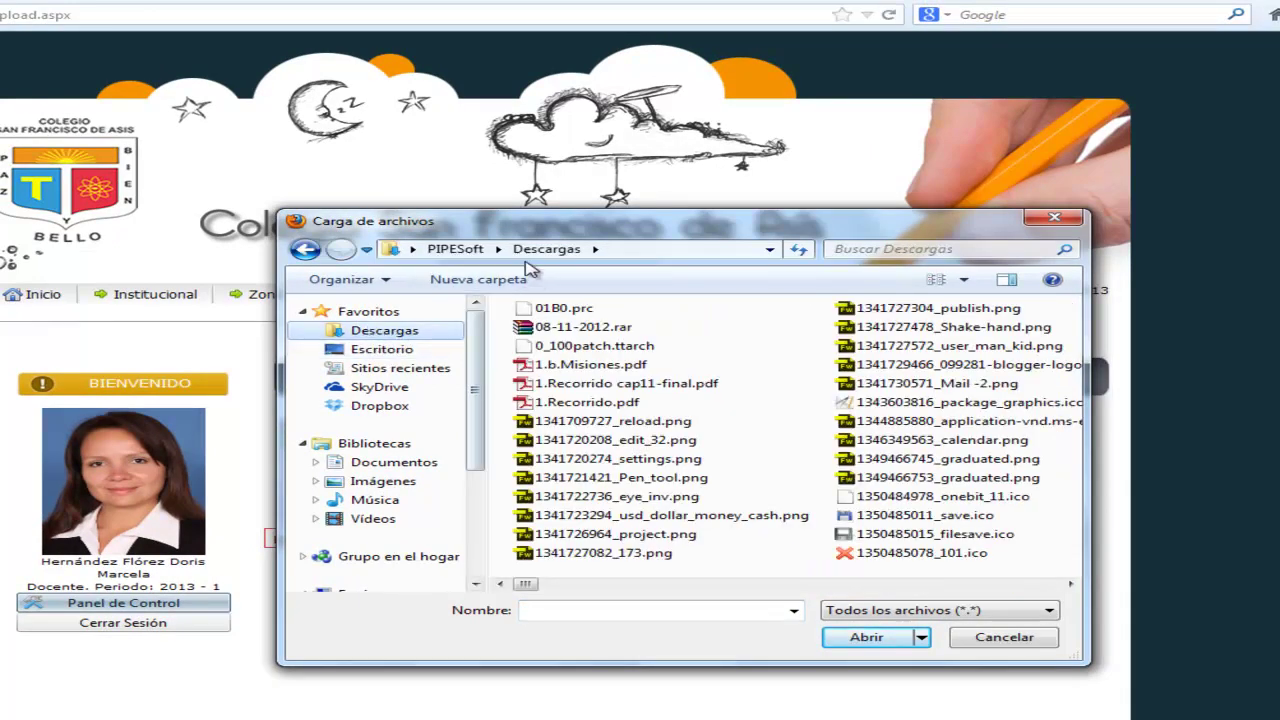
click(569, 425)
text(ing)
key(Return)
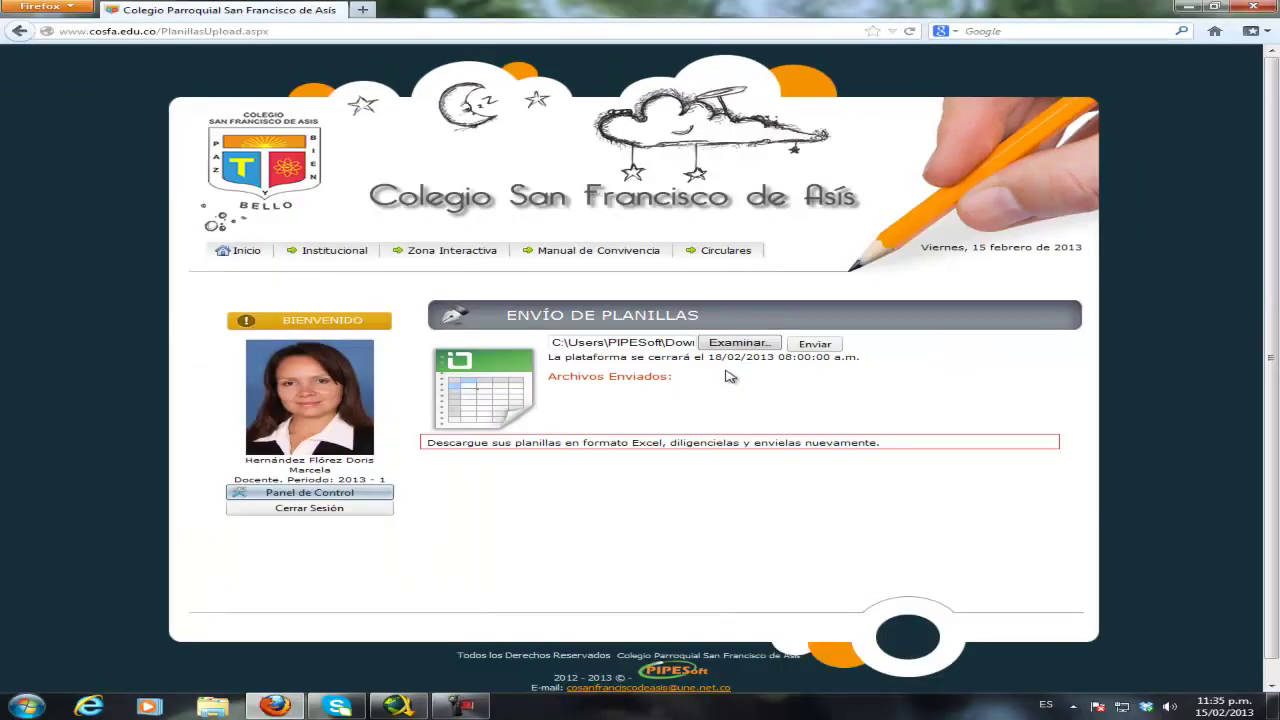
click(816, 345)
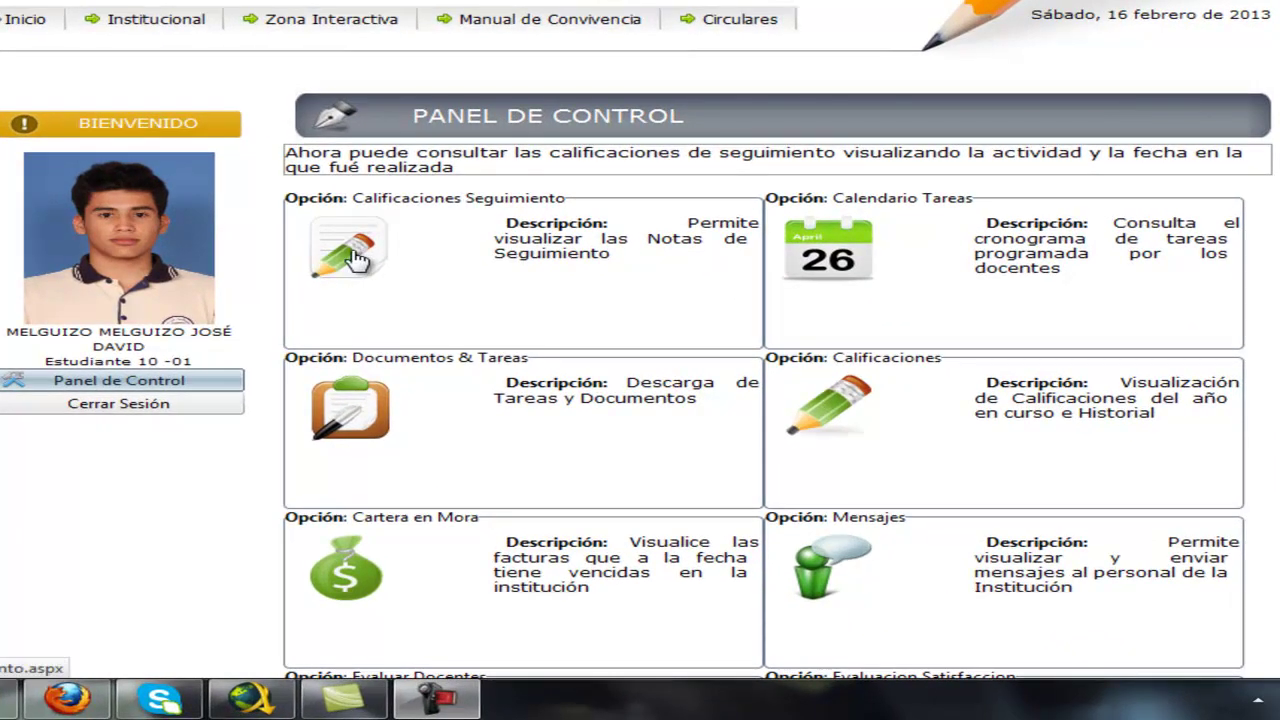
- View the student's Calificaciones Seguimiento, showing INFORMATICA grades 4,0, 3,0 and 4,0
click(354, 254)
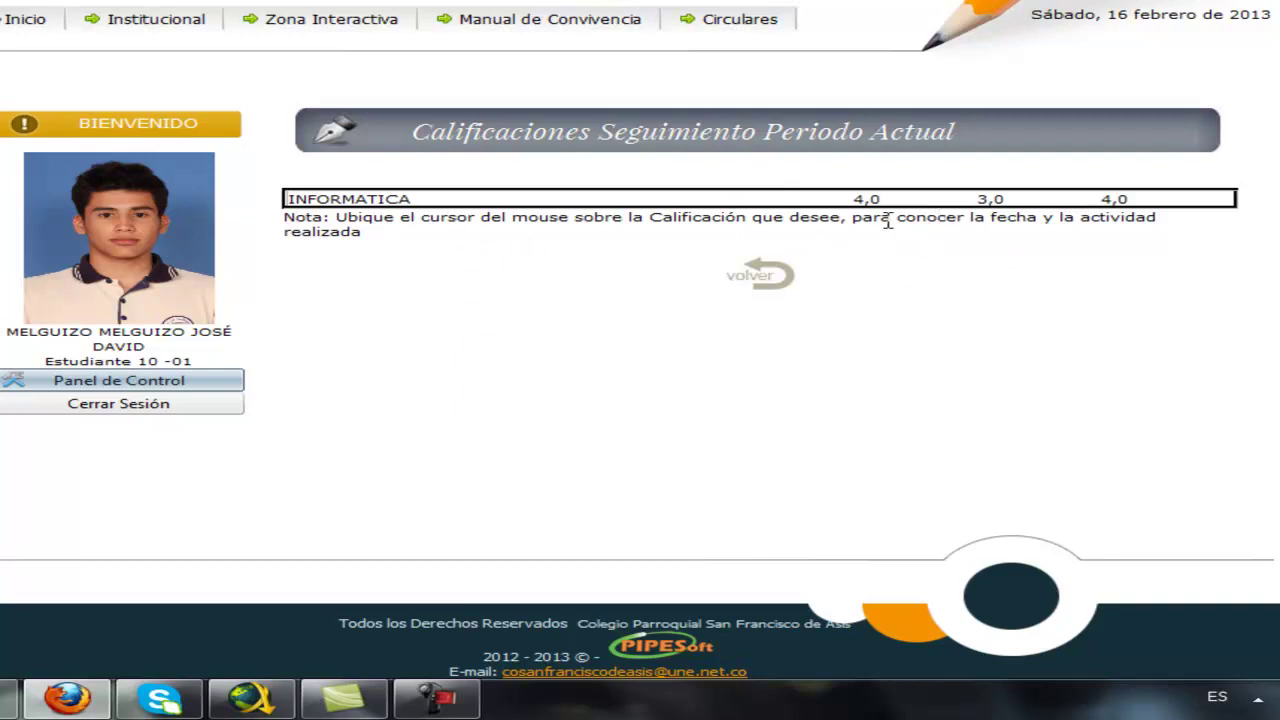
mouse_move(873, 198)
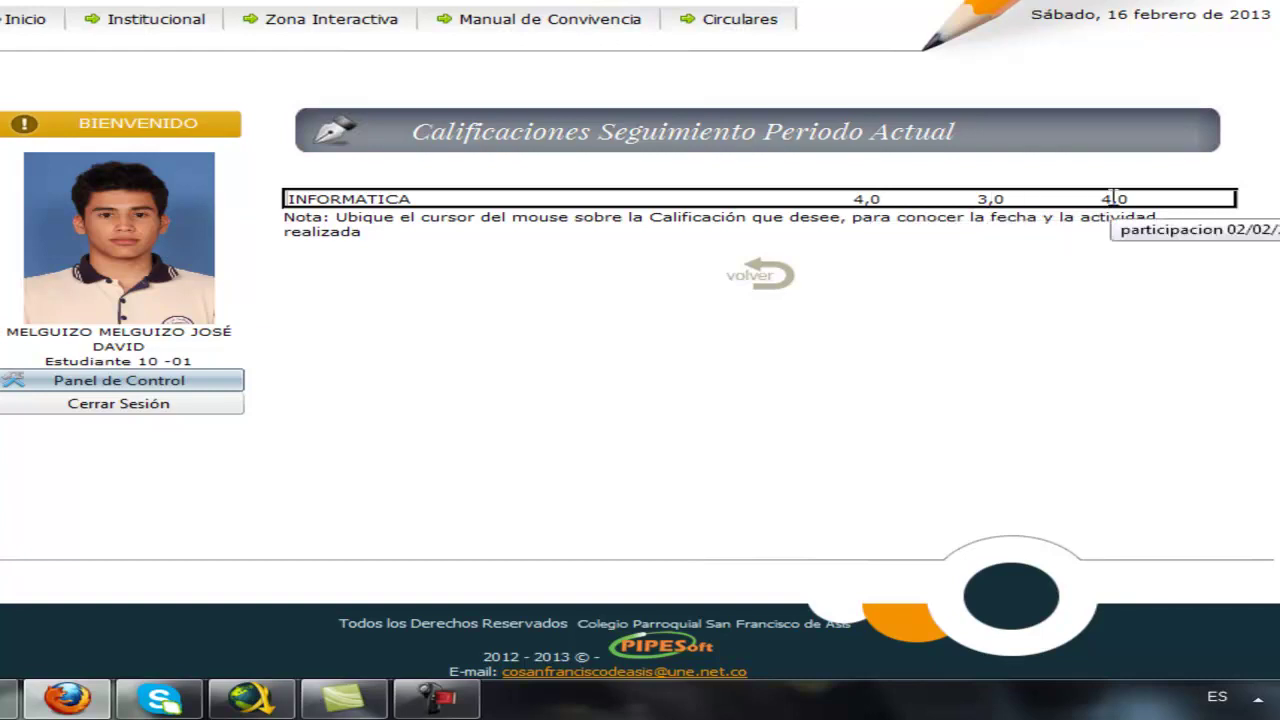
- Return to the student's panel and open the 2012 Periodo 5 report from Calificaciones
click(163, 385)
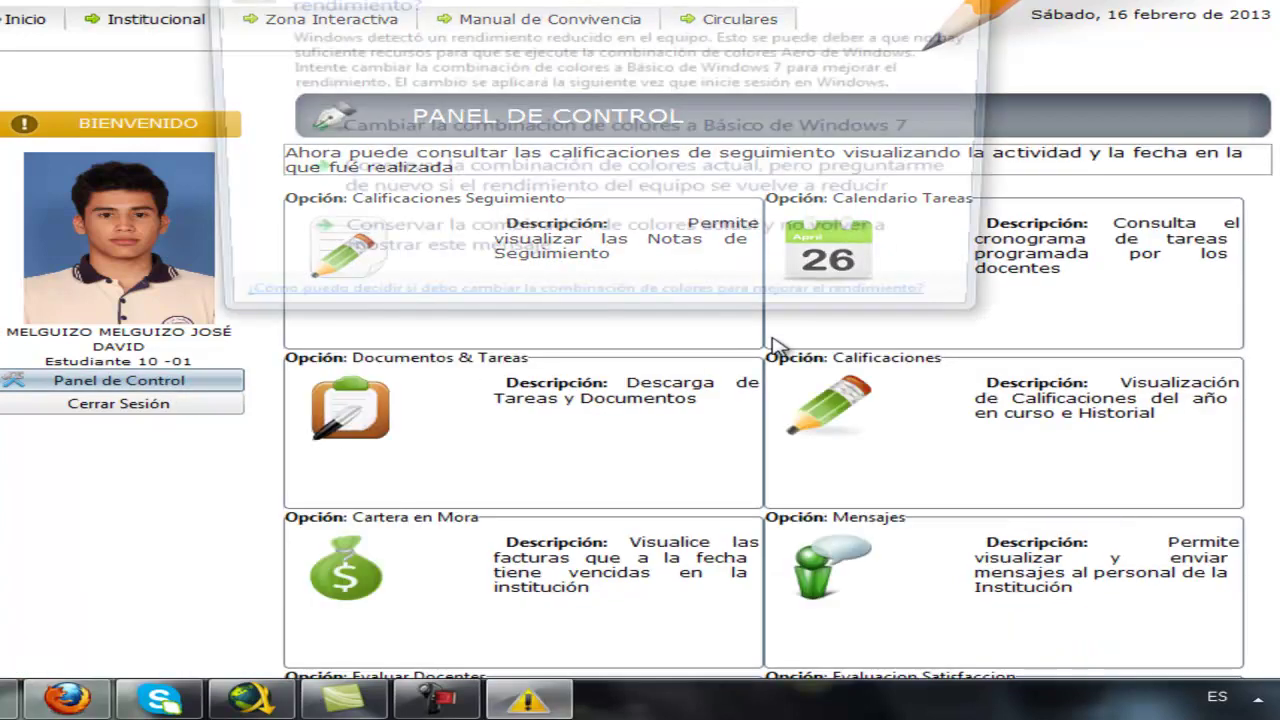
click(982, 2)
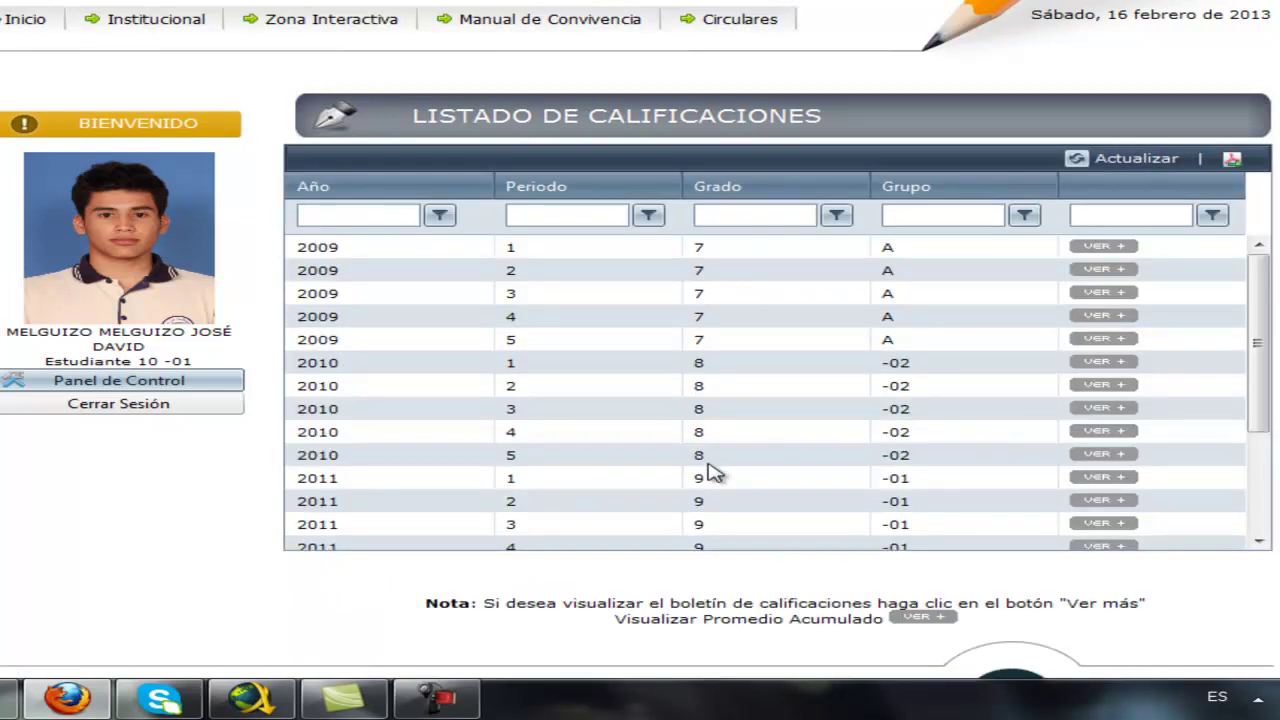
drag(1265, 375, 1257, 477)
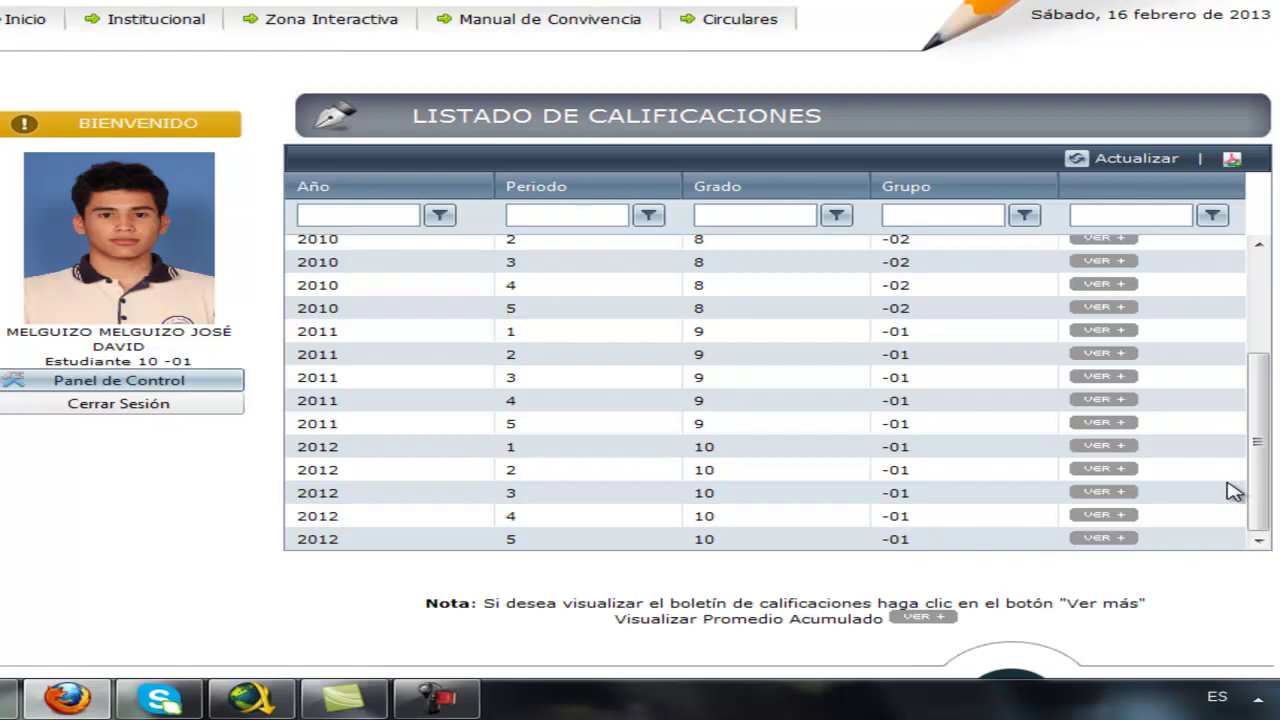
click(1108, 539)
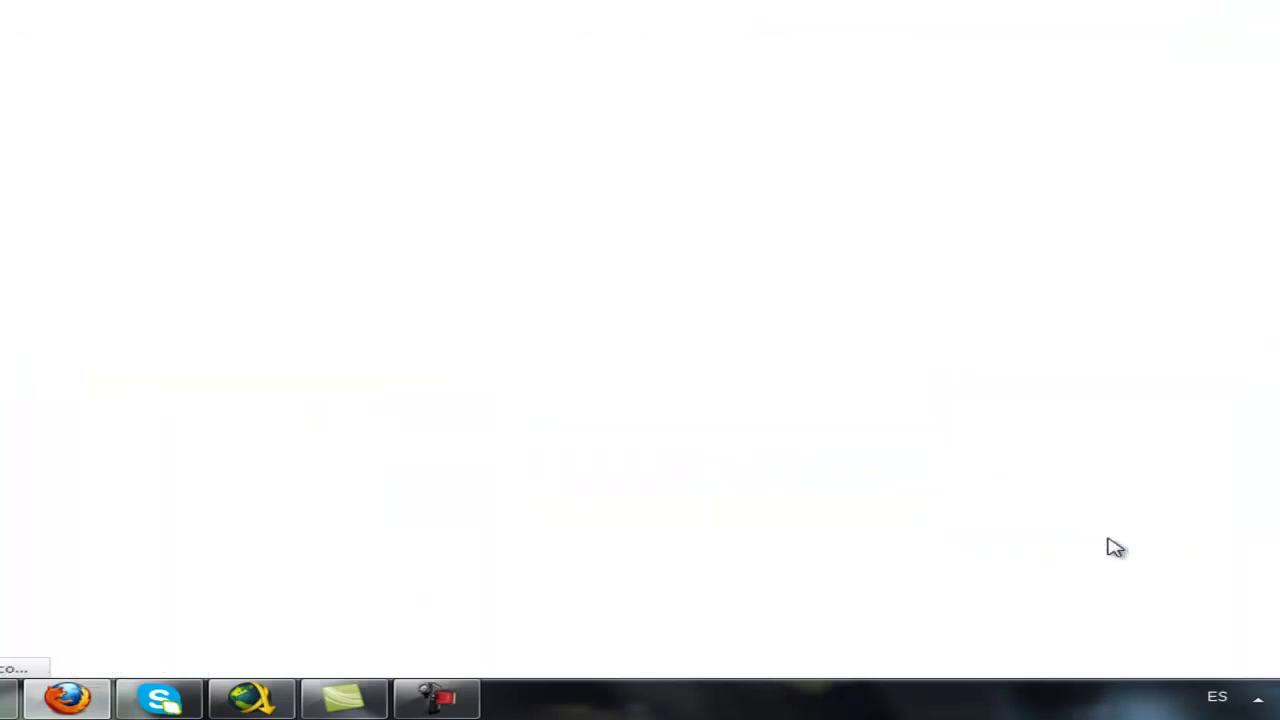